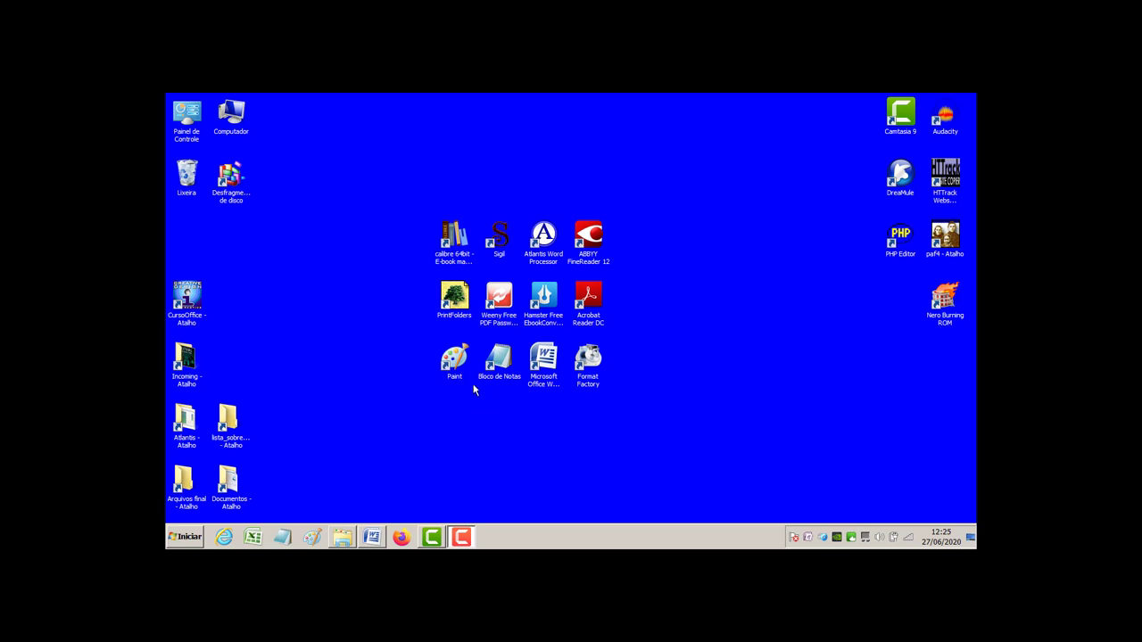
Step: Open calibre and clear the book selection in the library list
{"action": "double_click", "coordinate": [459, 253]}
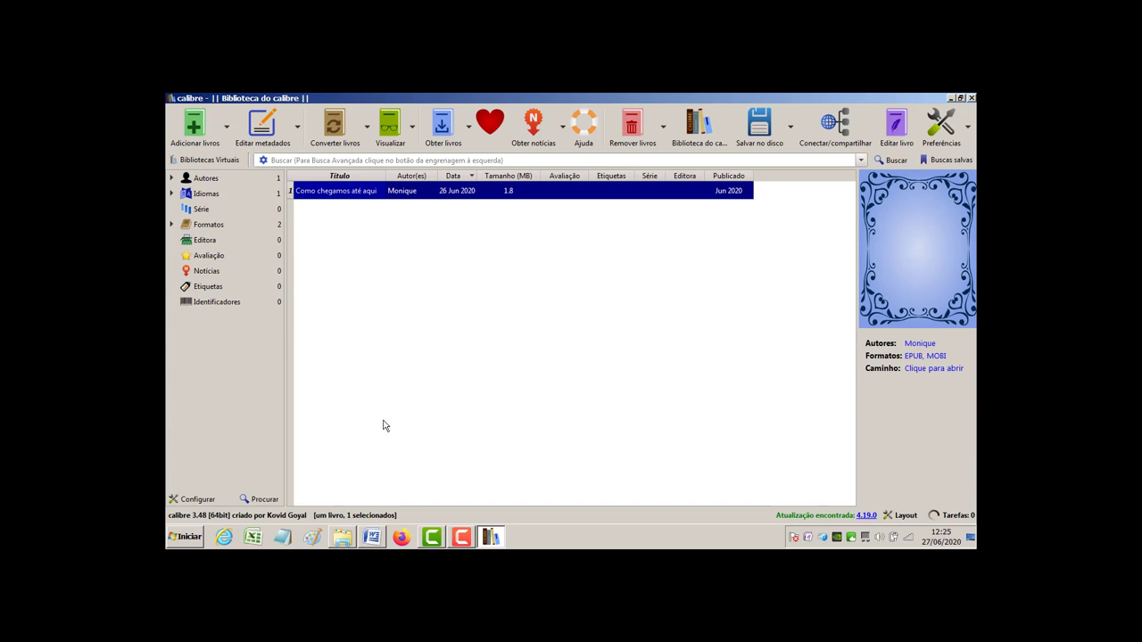
{"action": "left_click", "coordinate": [386, 339]}
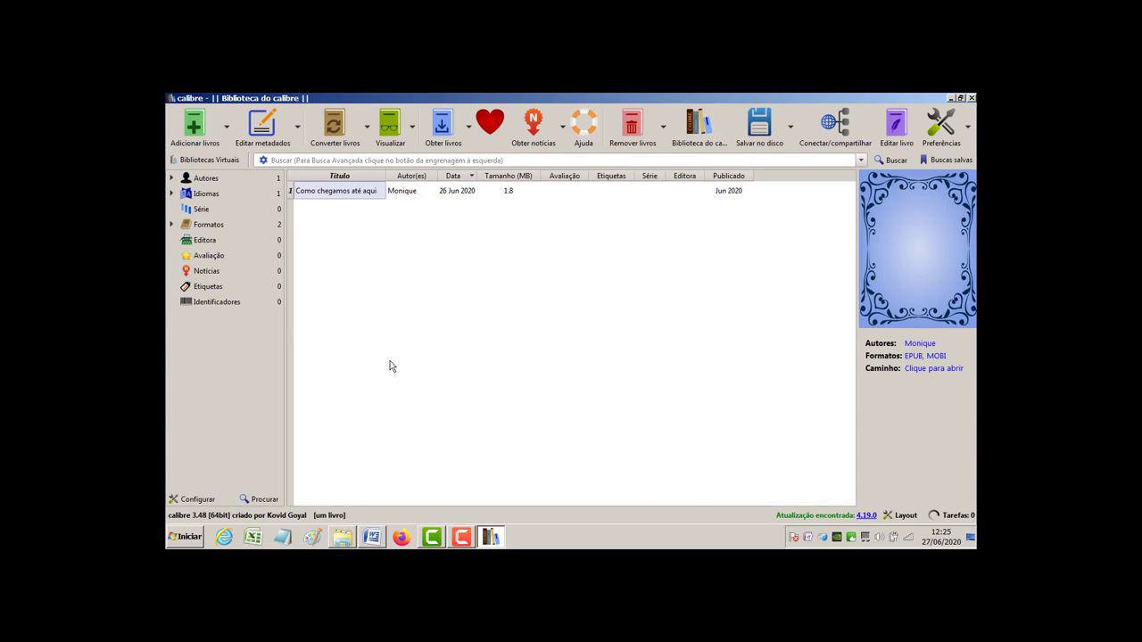
Step: Switch to Windows Explorer, check the computer's system properties for the operating system type, and close them
{"action": "left_click", "coordinate": [971, 538]}
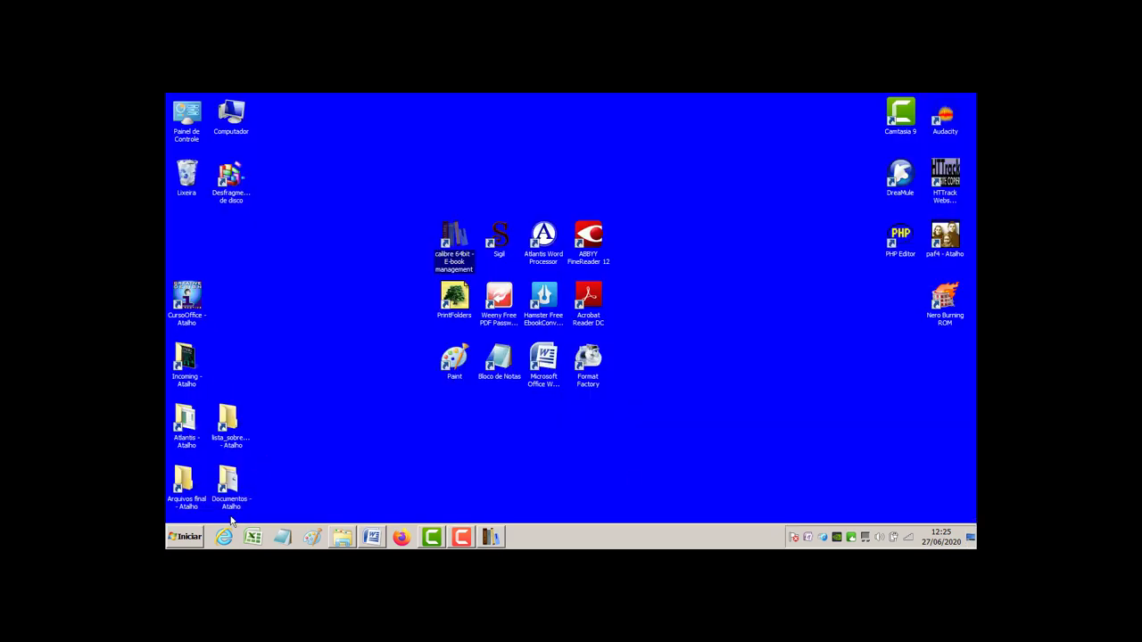
{"action": "left_click", "coordinate": [340, 538]}
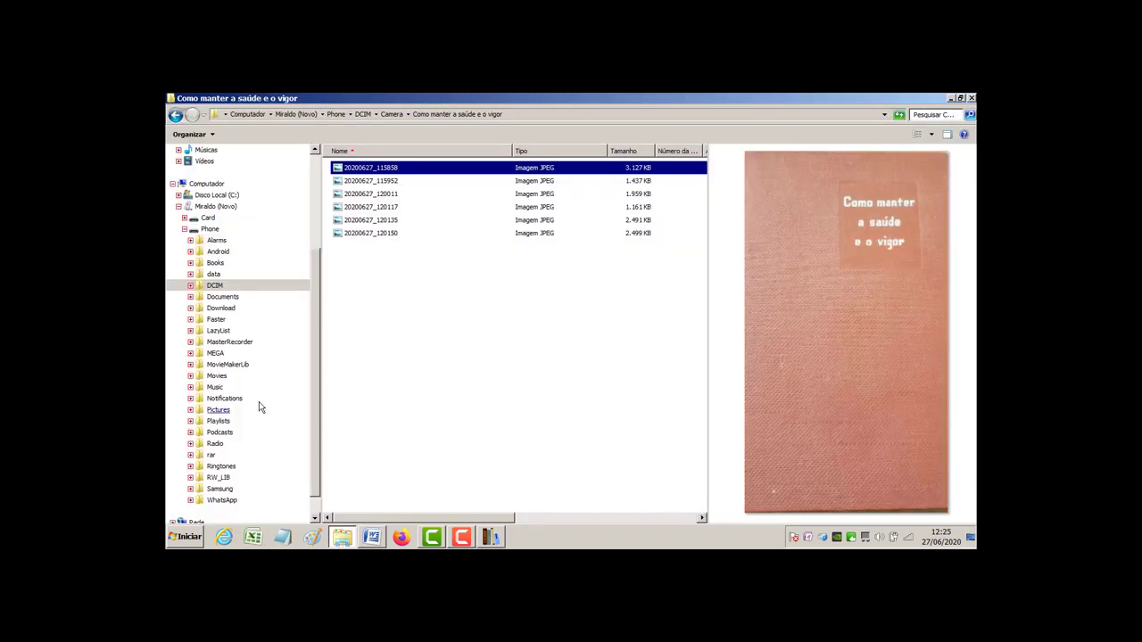
{"action": "left_click", "coordinate": [185, 230]}
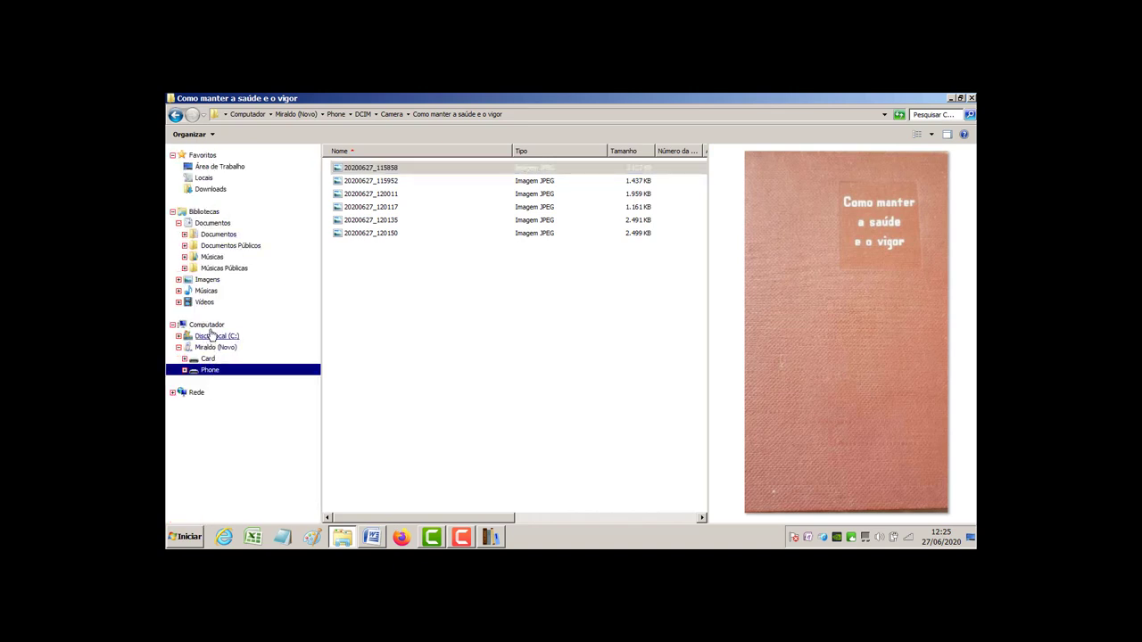
{"action": "right_click", "coordinate": [208, 327]}
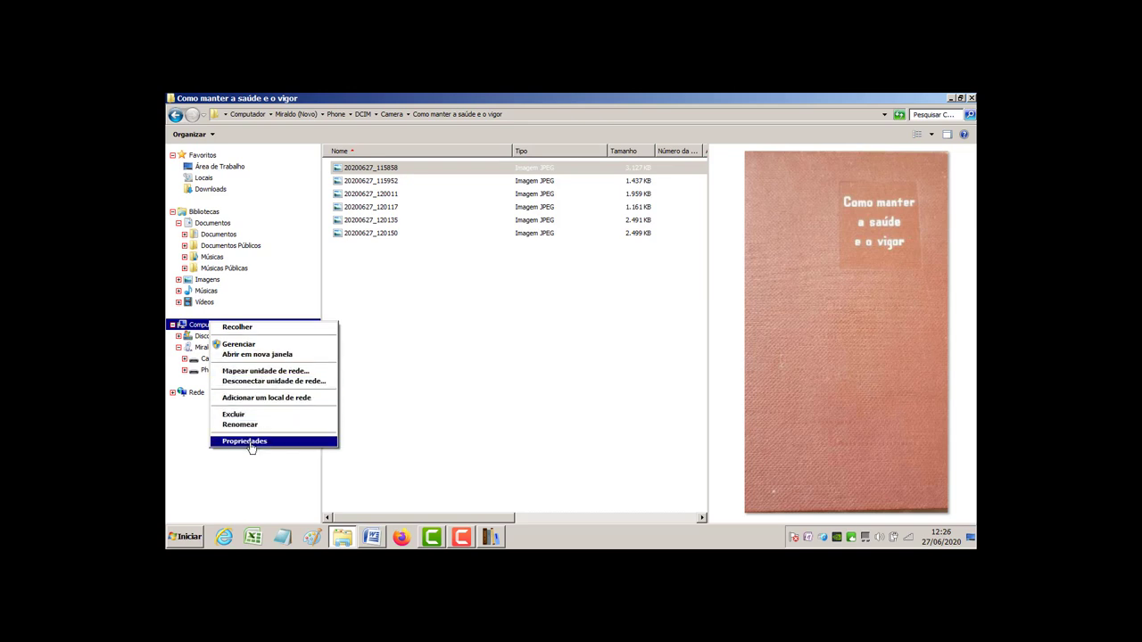
{"action": "left_click", "coordinate": [250, 443]}
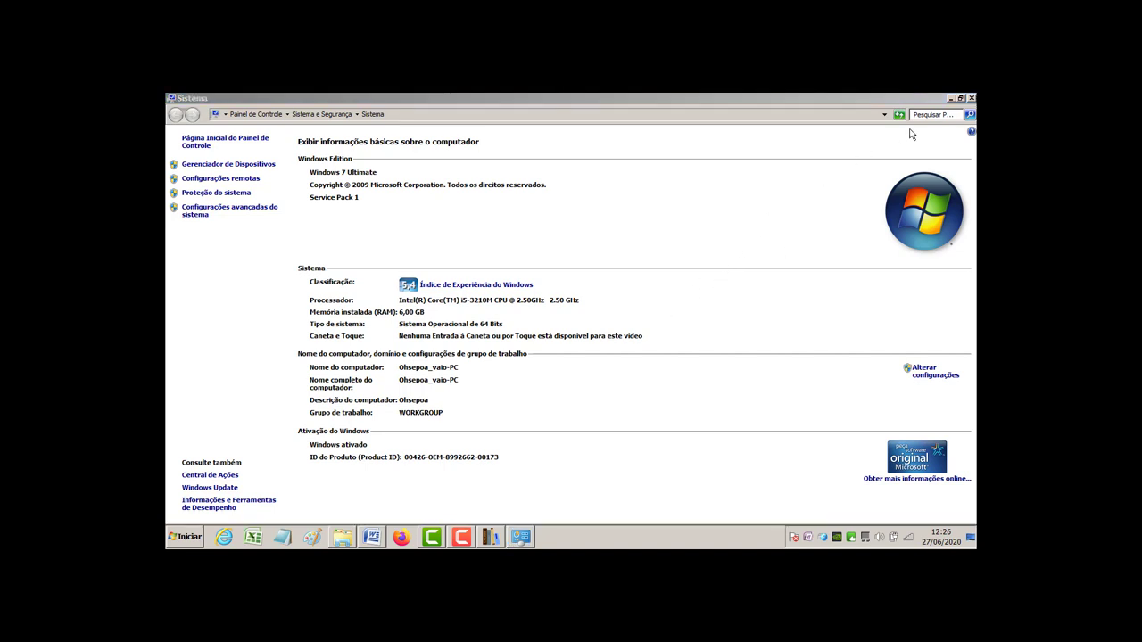
{"action": "left_click", "coordinate": [972, 98]}
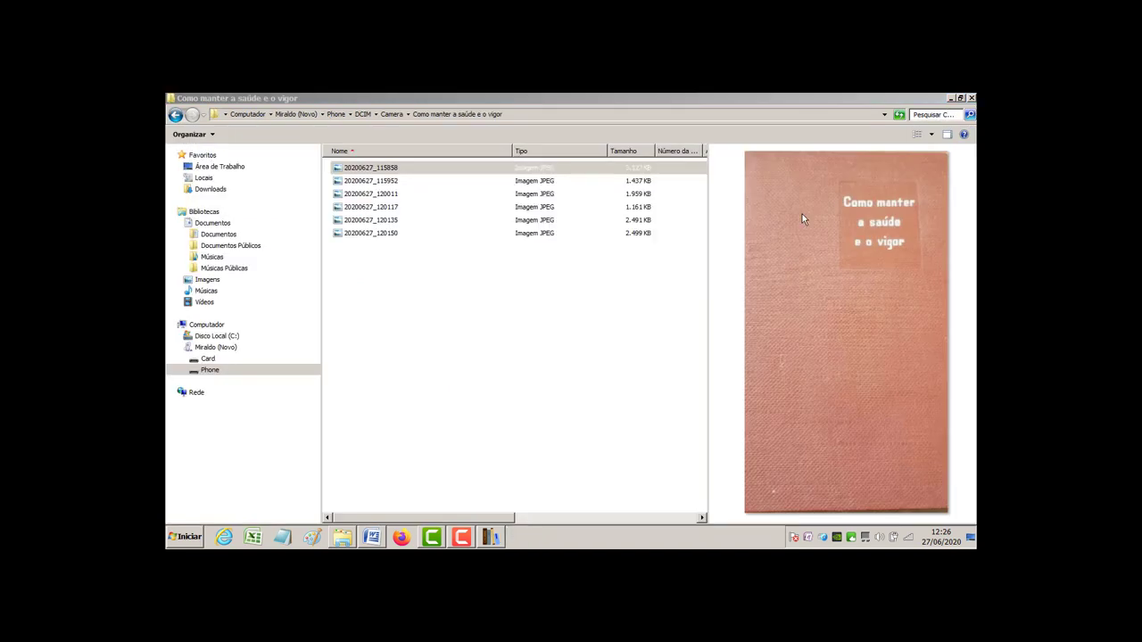
Step: Return to calibre and bring up the conversion settings for the book "Como chegamos até aqui"
{"action": "left_click", "coordinate": [497, 540]}
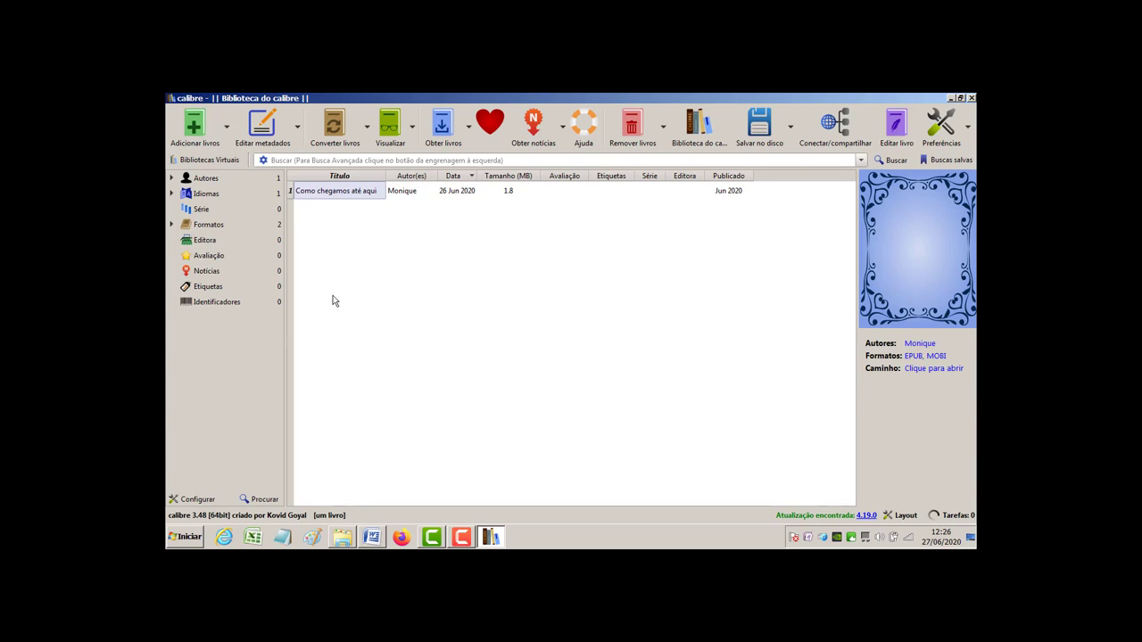
{"action": "left_click", "coordinate": [336, 142]}
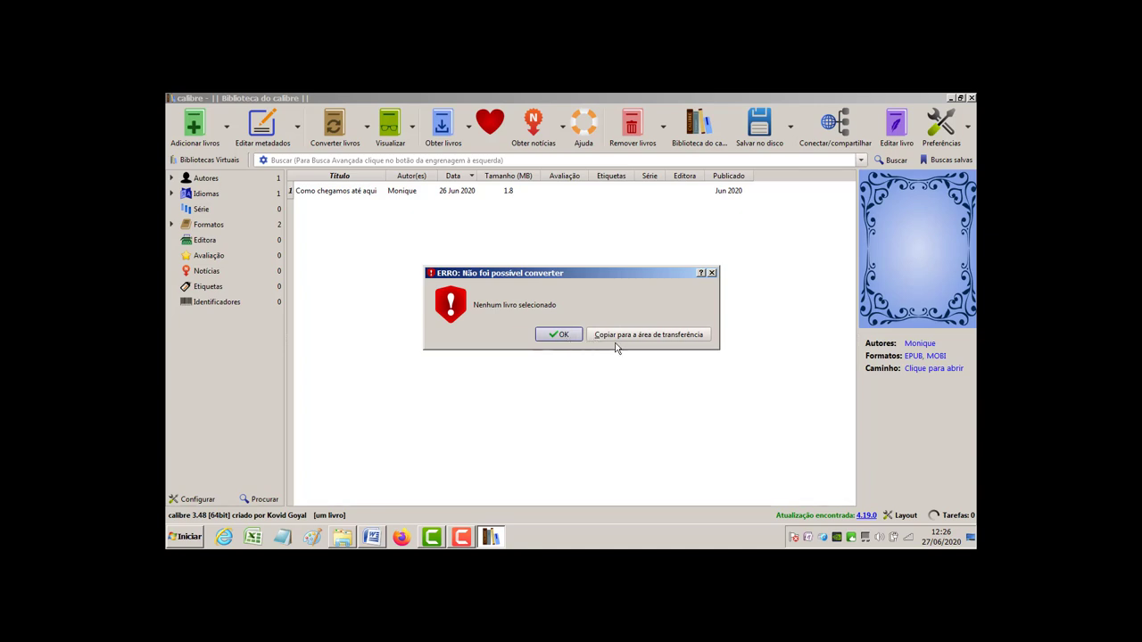
{"action": "left_click", "coordinate": [711, 273]}
{"action": "left_click", "coordinate": [323, 197]}
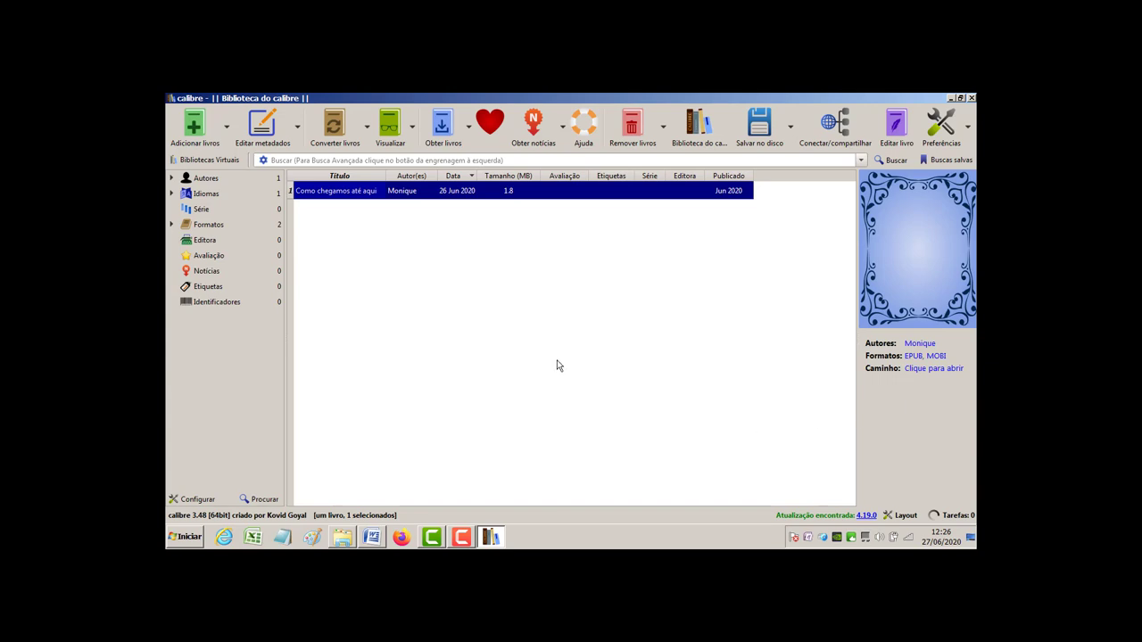
{"action": "left_click", "coordinate": [335, 134]}
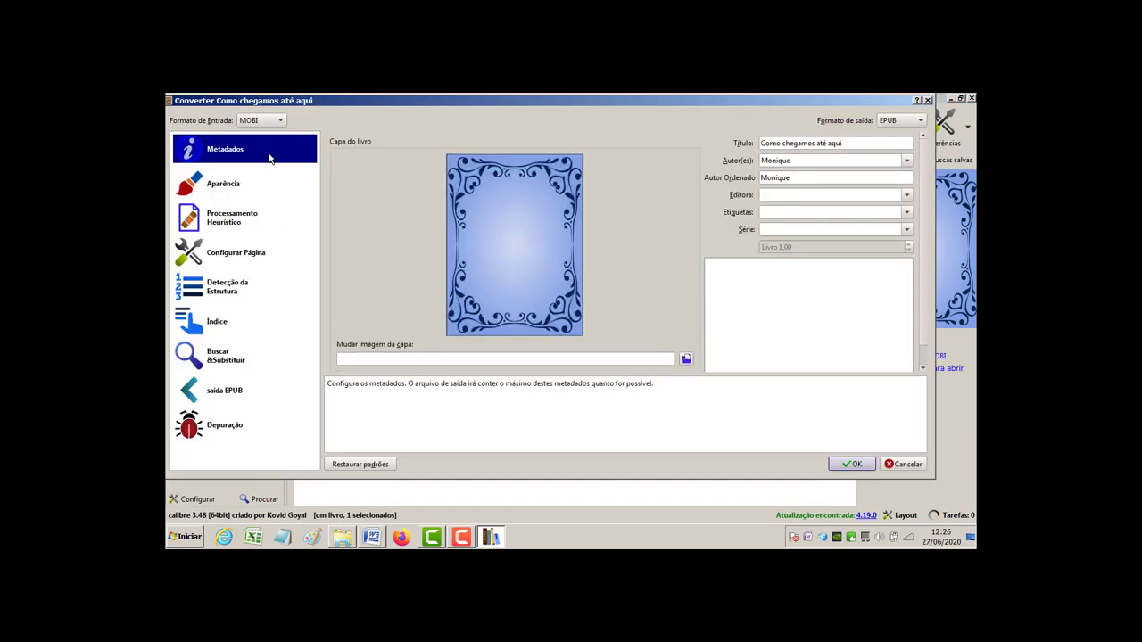
Step: Review the input and output formats offered for converting the book, and dismiss the conversion settings without converting
{"action": "left_click", "coordinate": [280, 123]}
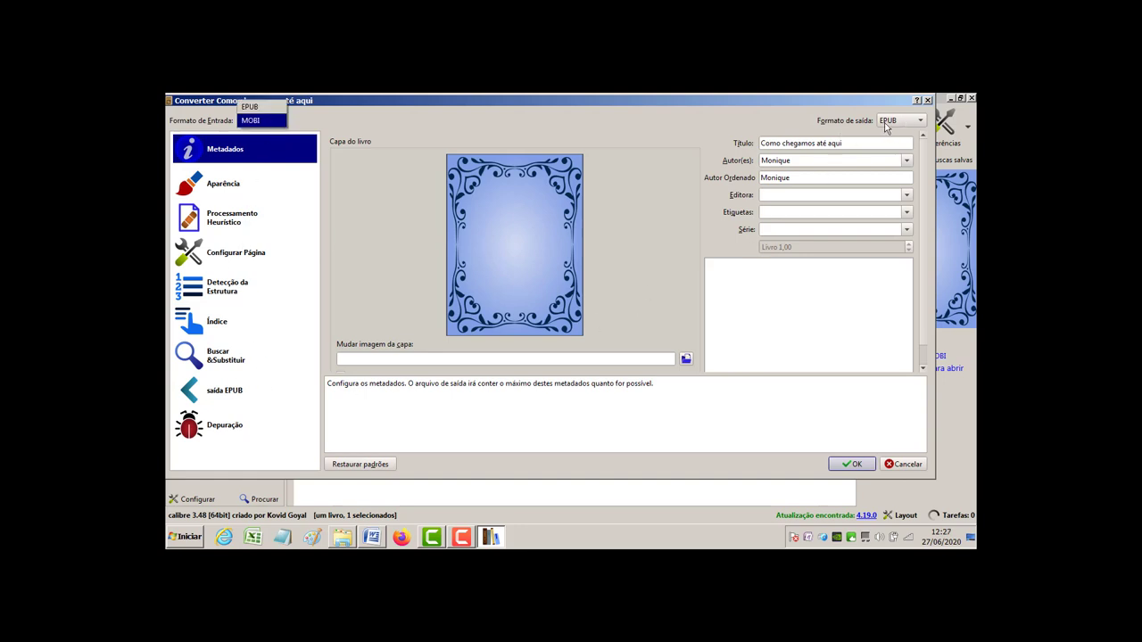
{"action": "left_click", "coordinate": [860, 138]}
{"action": "left_click", "coordinate": [919, 121]}
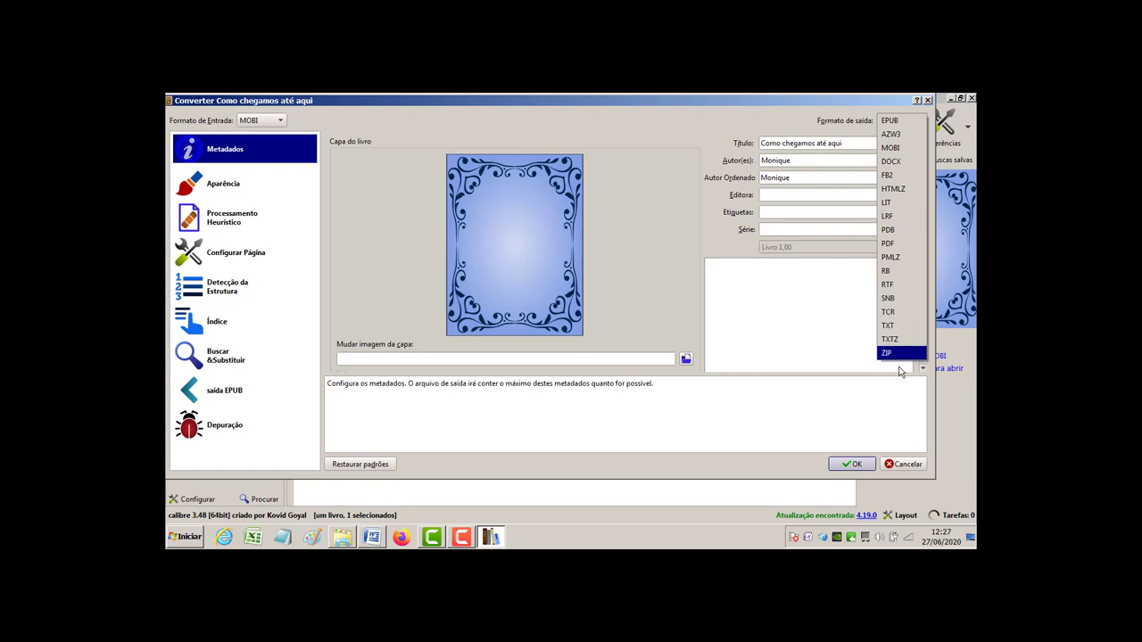
{"action": "left_click", "coordinate": [631, 258]}
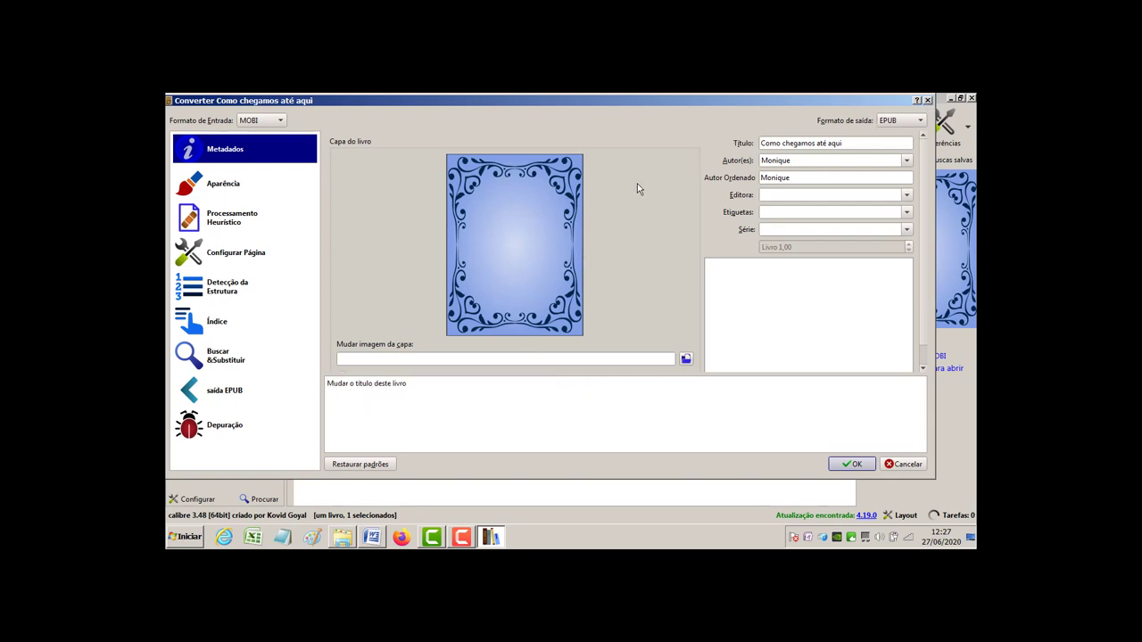
{"action": "left_click", "coordinate": [928, 101]}
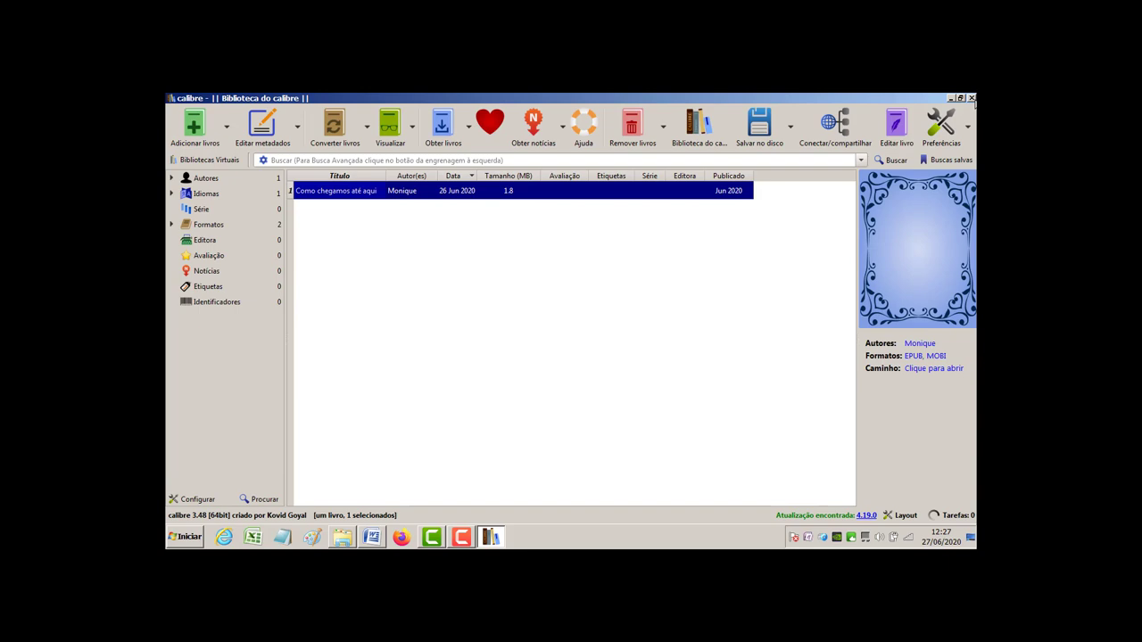
Step: Close calibre and the Windows Explorer window
{"action": "left_click", "coordinate": [972, 98]}
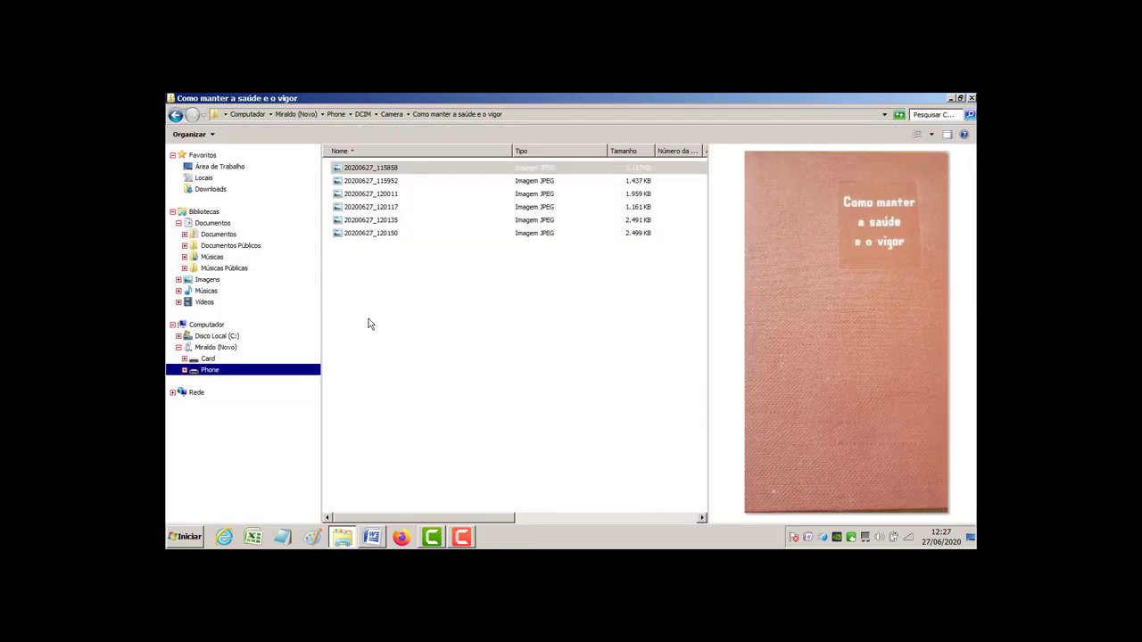
{"action": "left_click", "coordinate": [972, 98]}
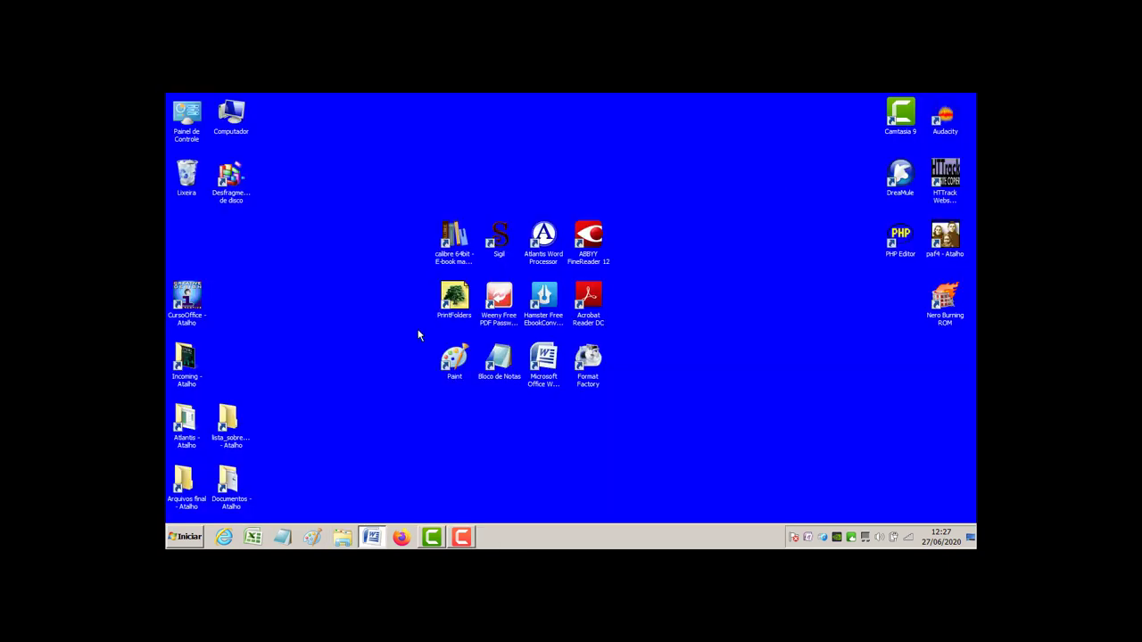
Step: Open Sigil, check its version information, and dismiss the information window
{"action": "double_click", "coordinate": [504, 239]}
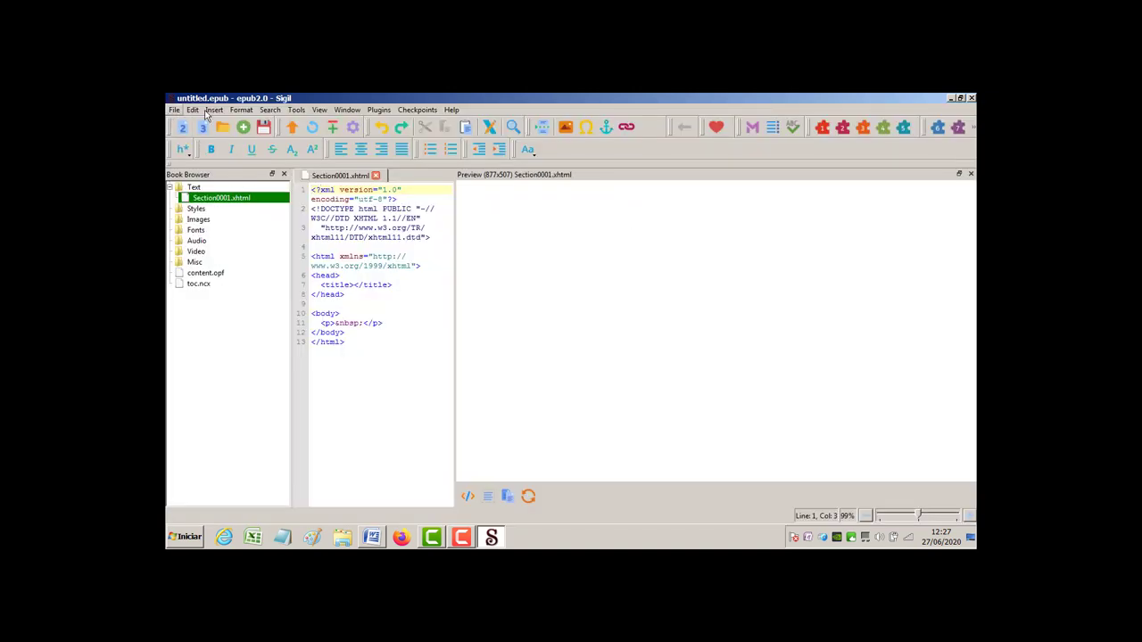
{"action": "left_click", "coordinate": [452, 110]}
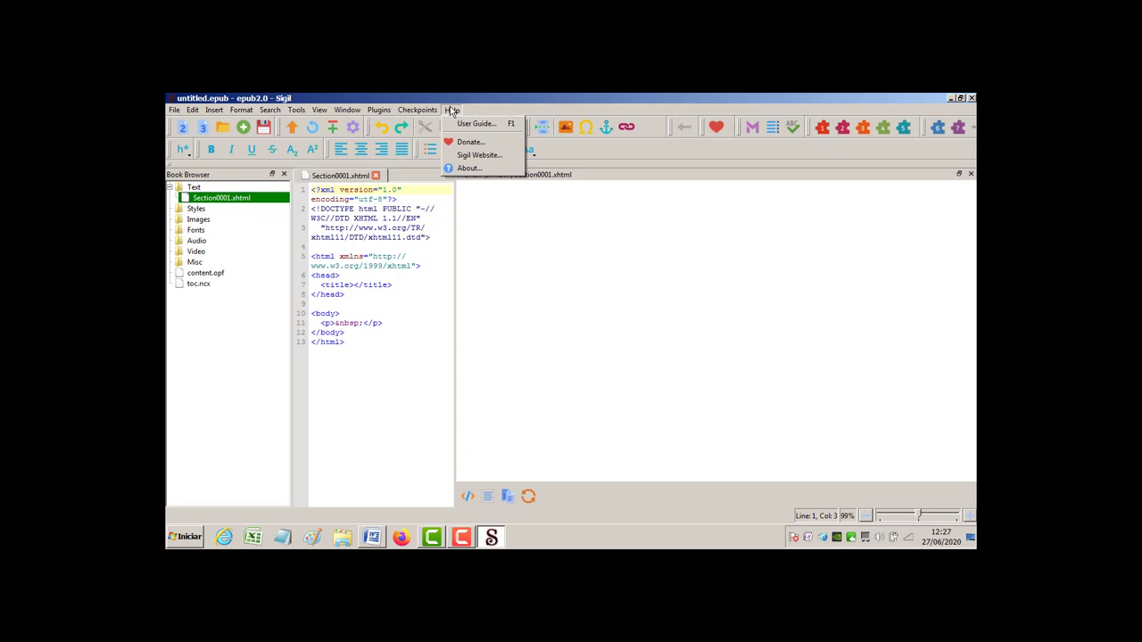
{"action": "left_click", "coordinate": [487, 169]}
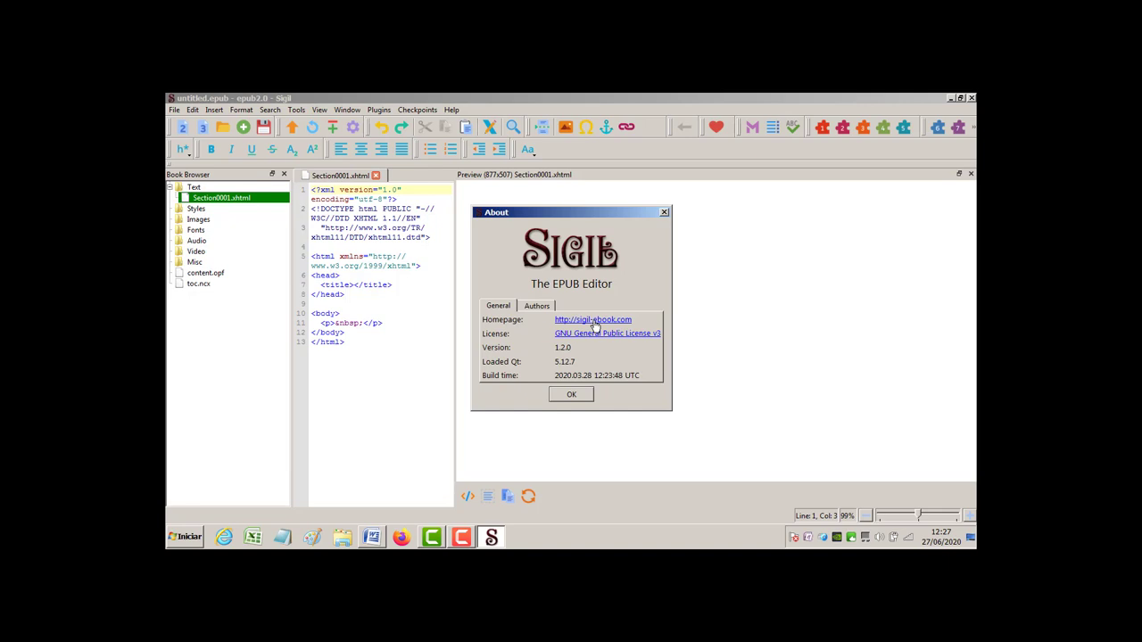
{"action": "left_click", "coordinate": [577, 396]}
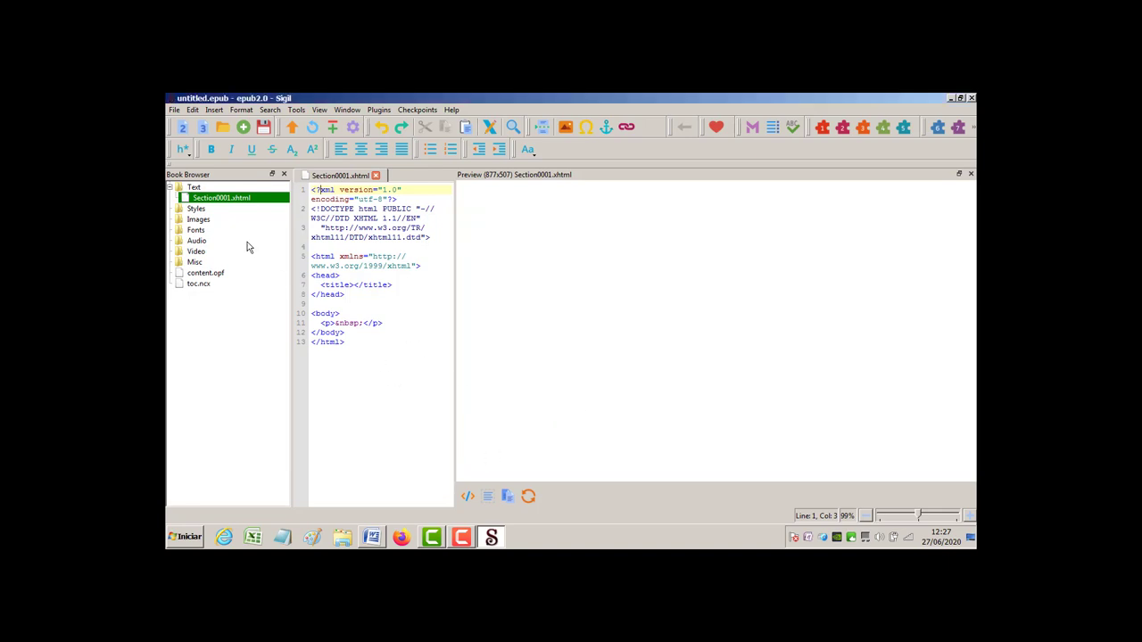
Step: Browse to como_ler_bem_e_rapidamente_FINAL_Publico in the book's publicação folder as an EPUB to edit, and cancel without opening it
{"action": "left_click", "coordinate": [175, 110]}
{"action": "left_click", "coordinate": [195, 137]}
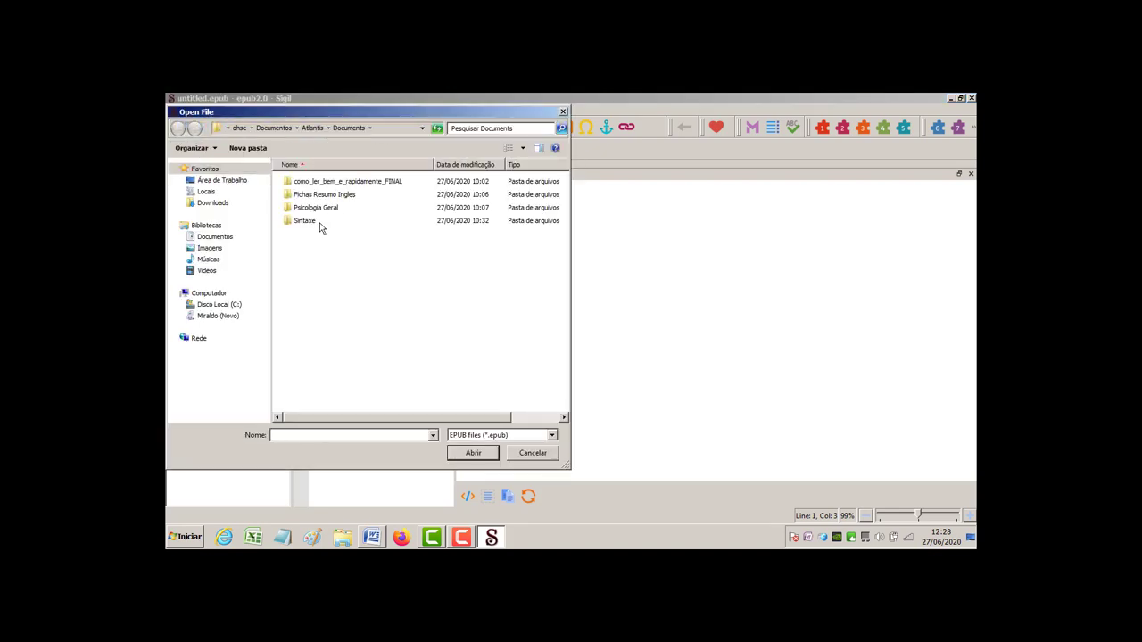
{"action": "double_click", "coordinate": [325, 182]}
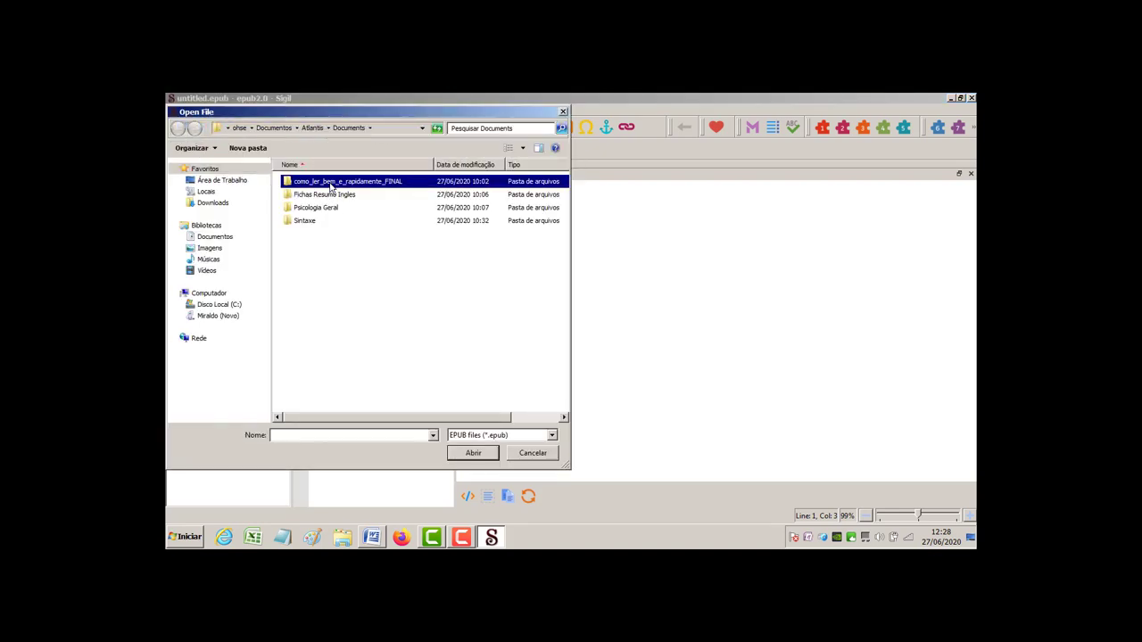
{"action": "double_click", "coordinate": [309, 182]}
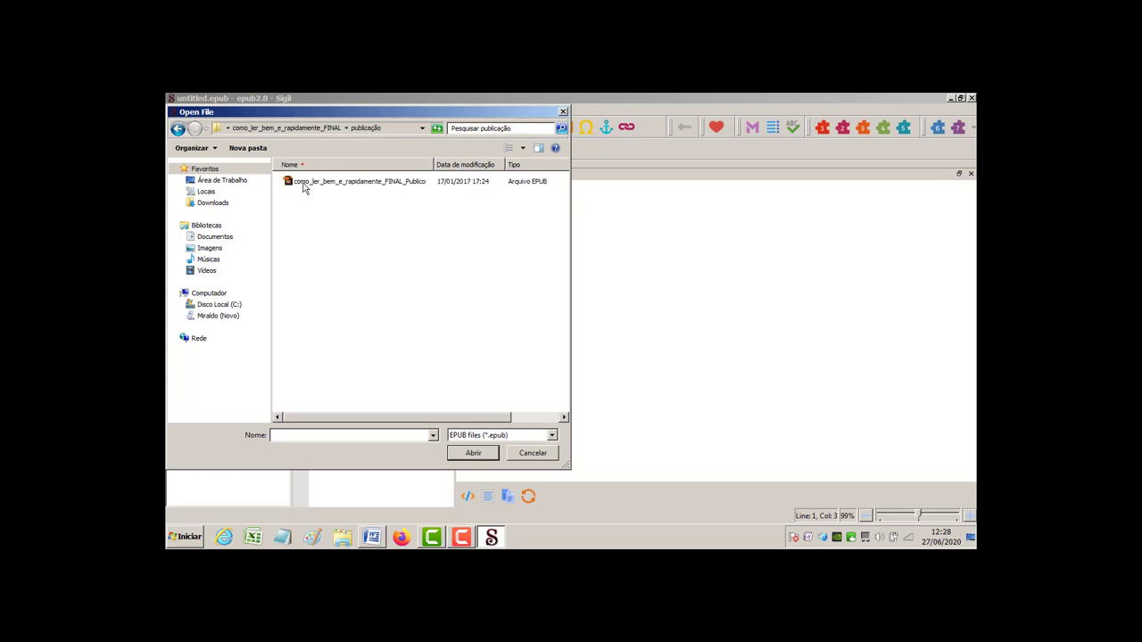
{"action": "left_click", "coordinate": [325, 183]}
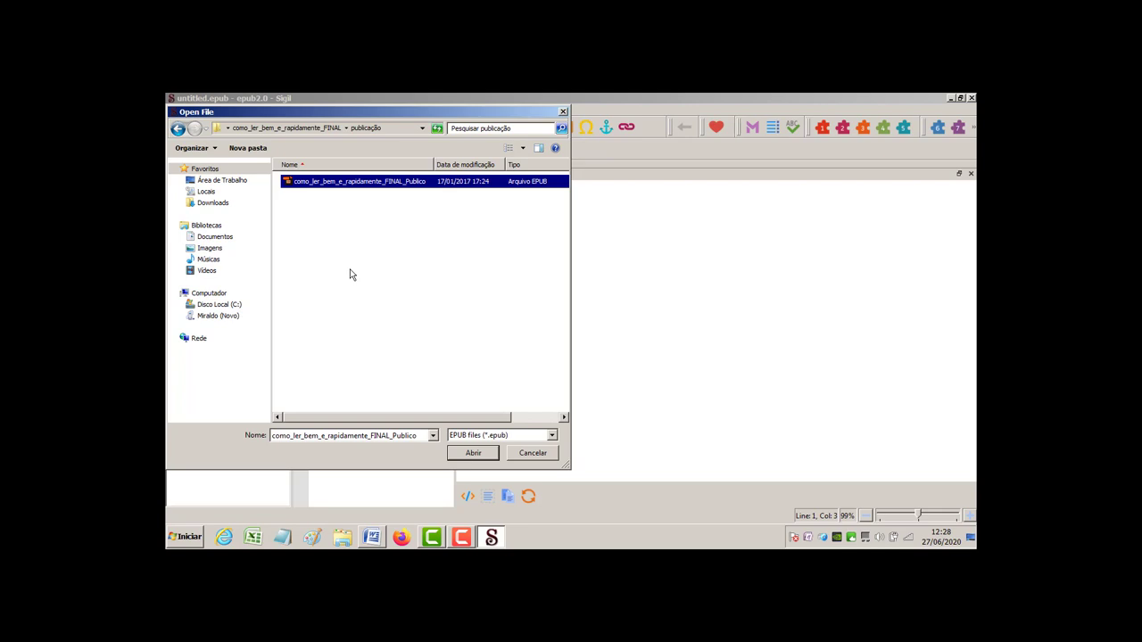
{"action": "left_click", "coordinate": [563, 111]}
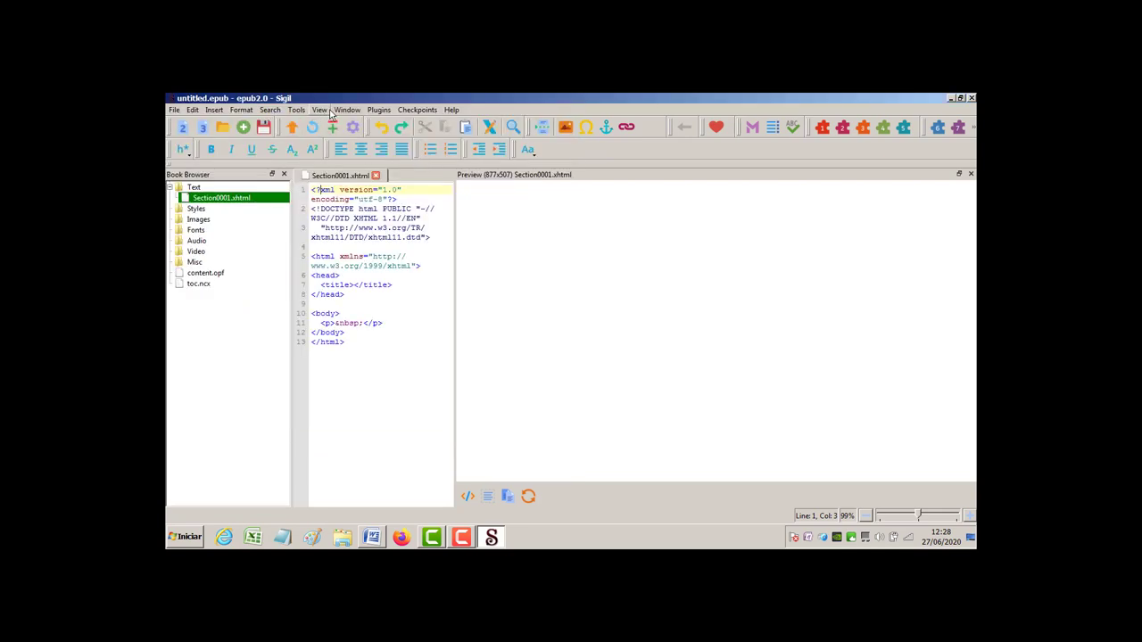
Step: Look over Sigil's cover, metadata and table of contents commands, and close Sigil
{"action": "left_click", "coordinate": [300, 112]}
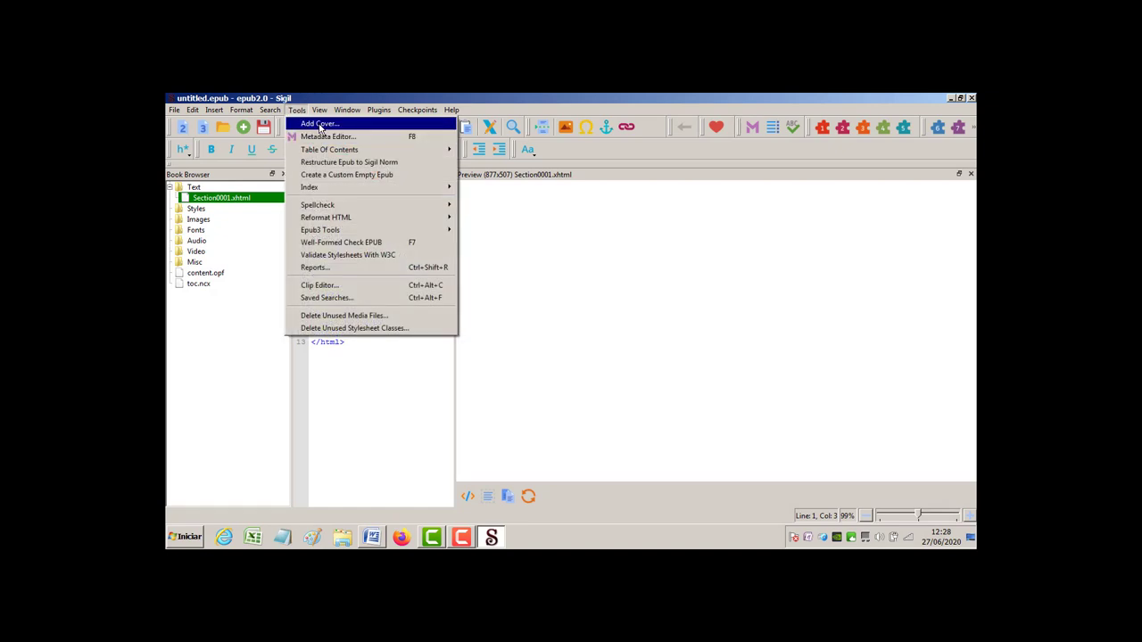
{"action": "mouse_move", "coordinate": [324, 153]}
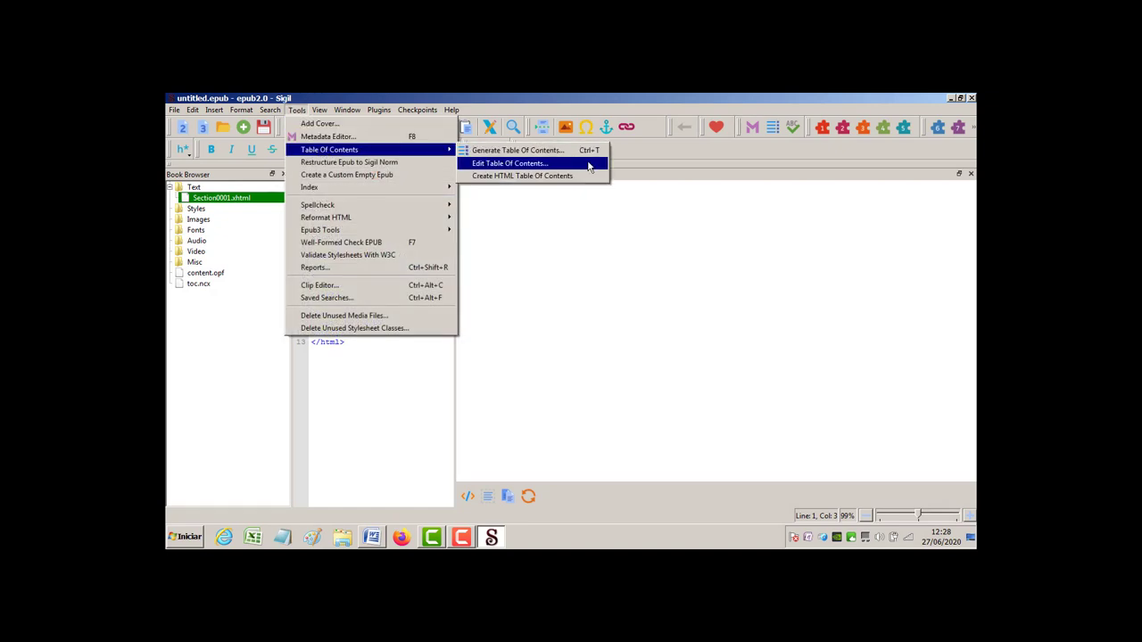
{"action": "left_click", "coordinate": [821, 97]}
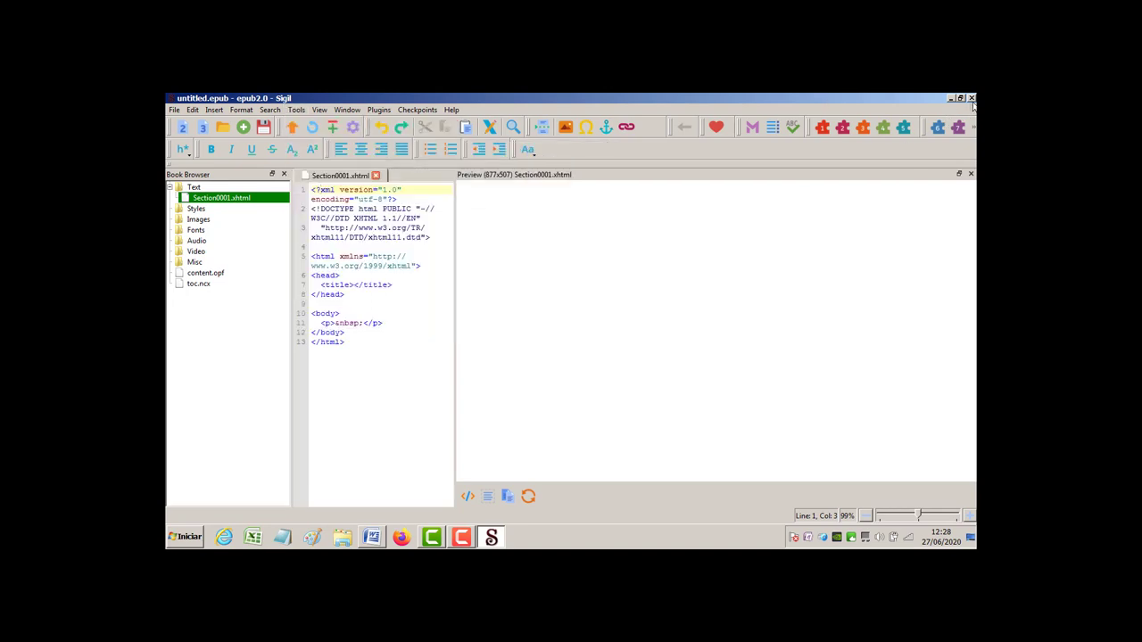
{"action": "left_click", "coordinate": [972, 99]}
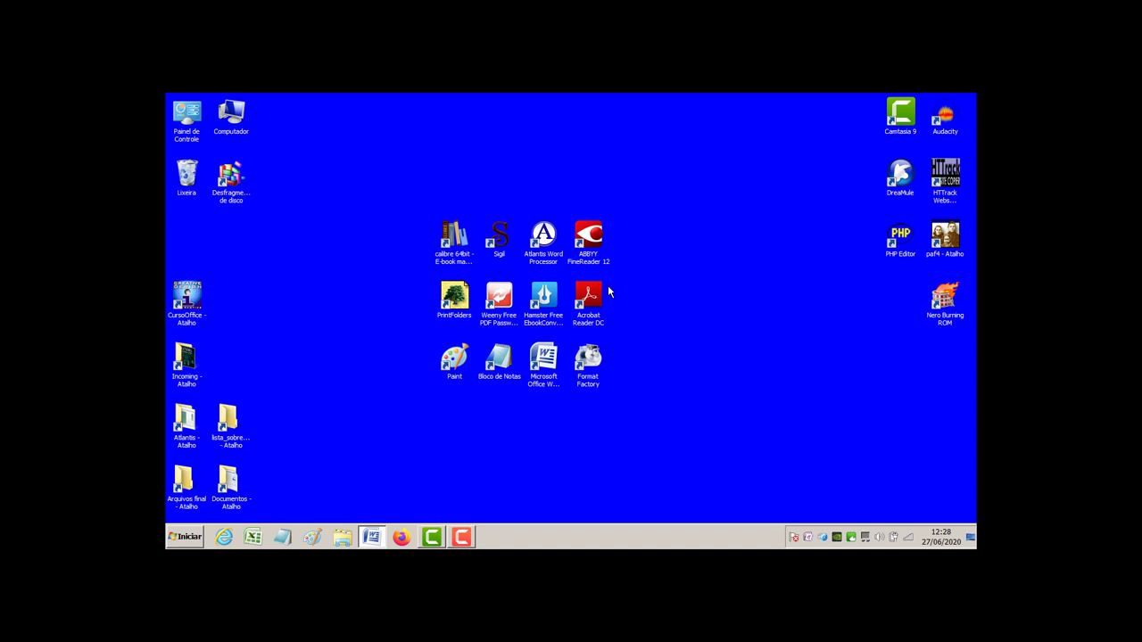
Step: Open Atlantis Word Processor, check its version information, and dismiss the information window
{"action": "double_click", "coordinate": [548, 238]}
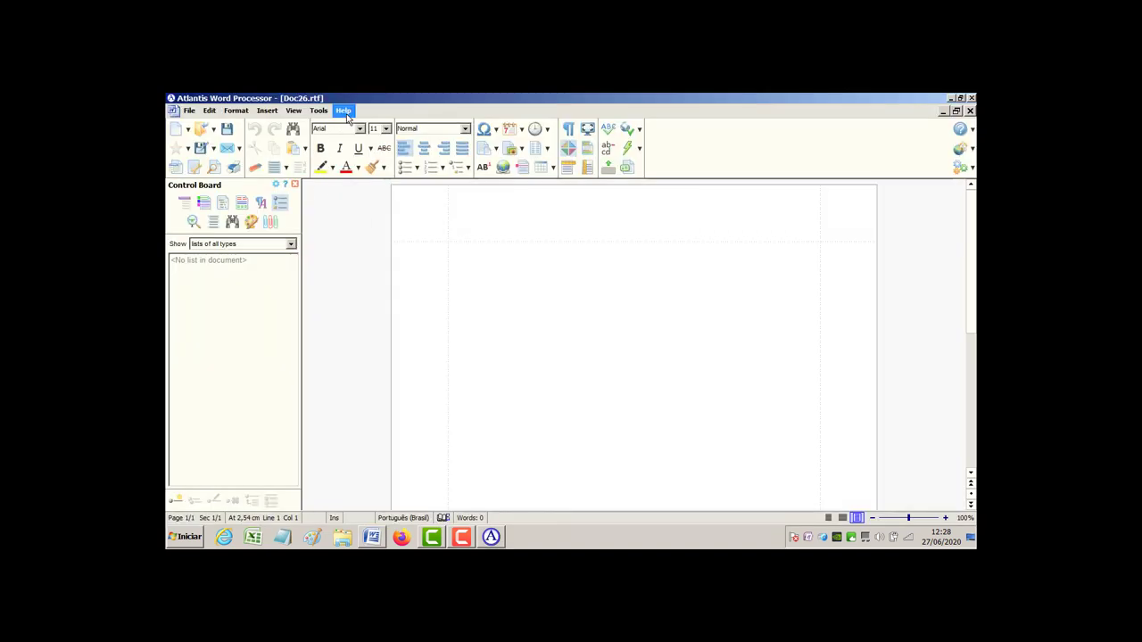
{"action": "left_click", "coordinate": [344, 111]}
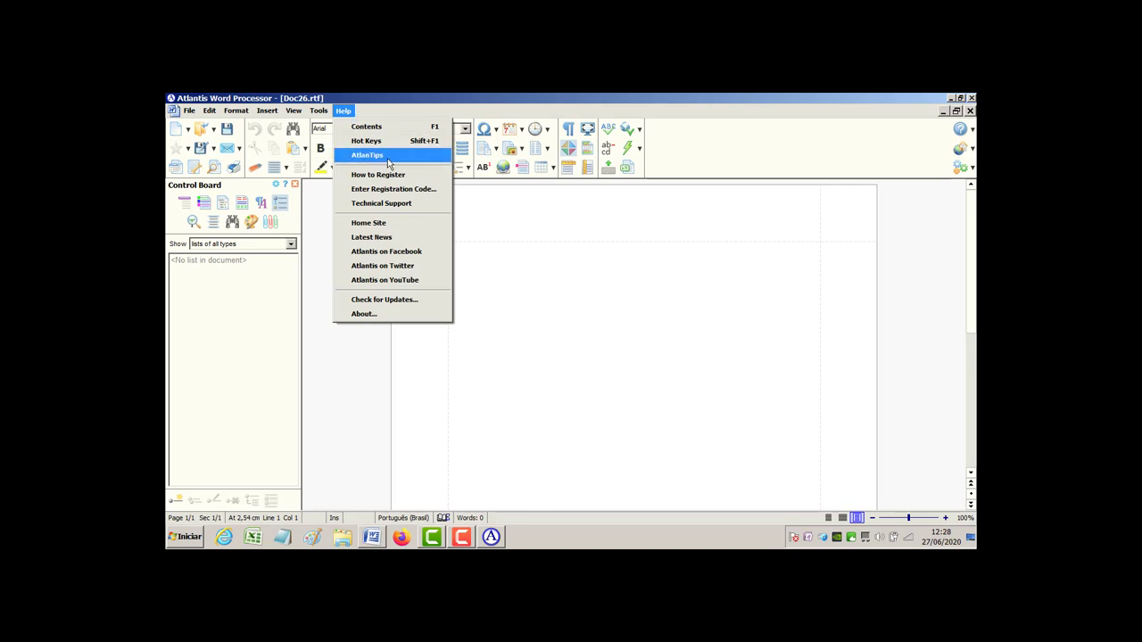
{"action": "left_click", "coordinate": [388, 315]}
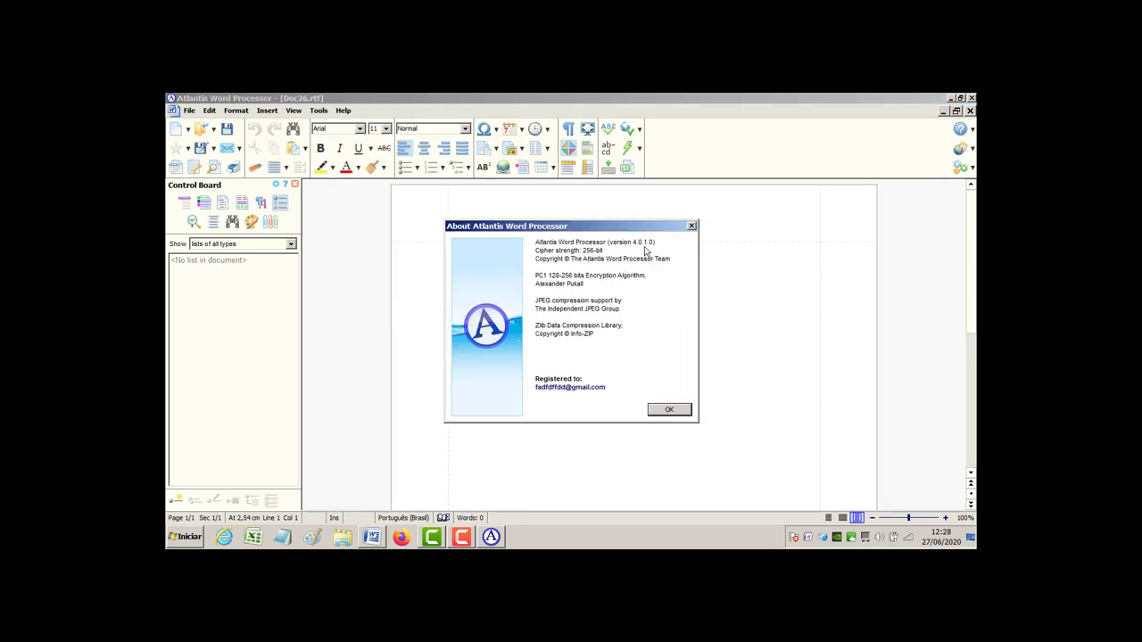
{"action": "left_click", "coordinate": [670, 412]}
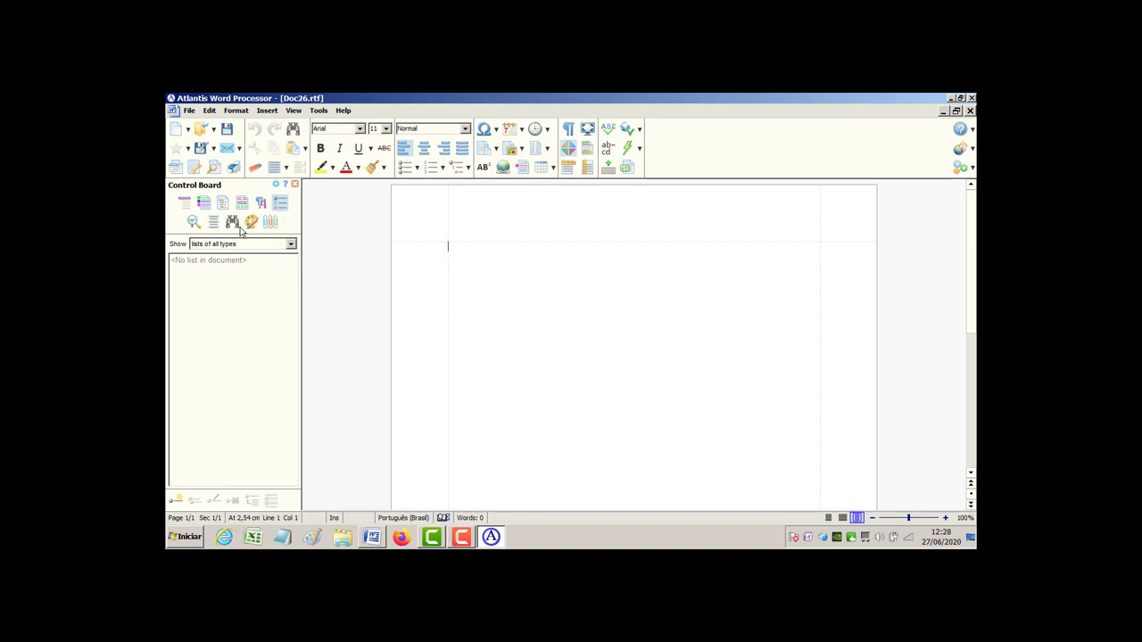
Step: Locate the Save As eBook command among the special save options, and leave it without saving the blank document
{"action": "left_click", "coordinate": [189, 111]}
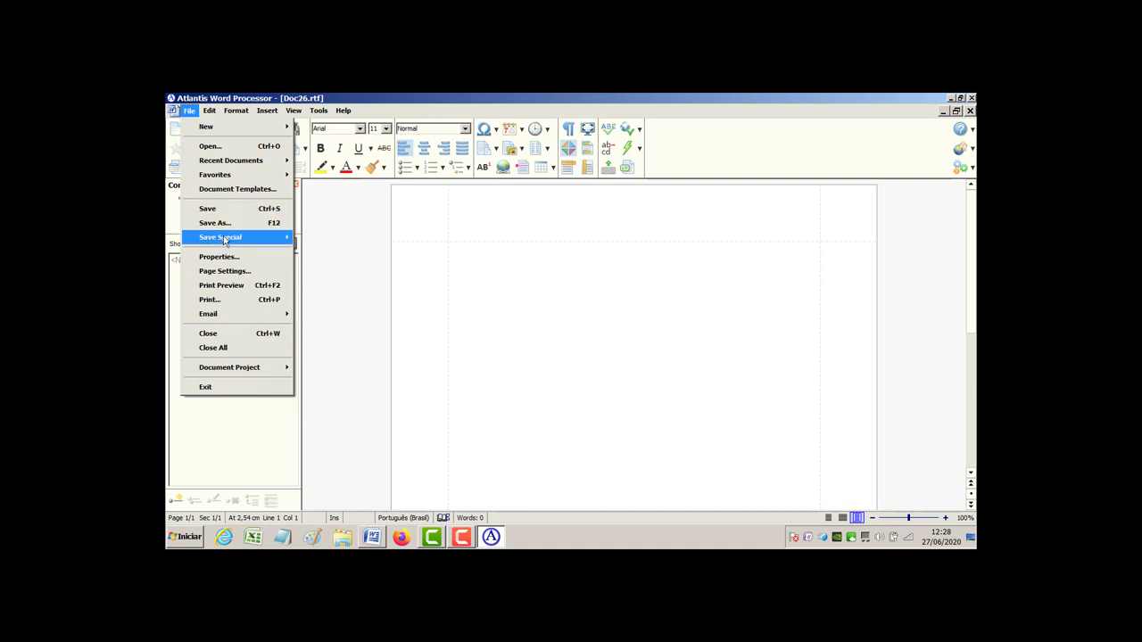
{"action": "mouse_move", "coordinate": [225, 239]}
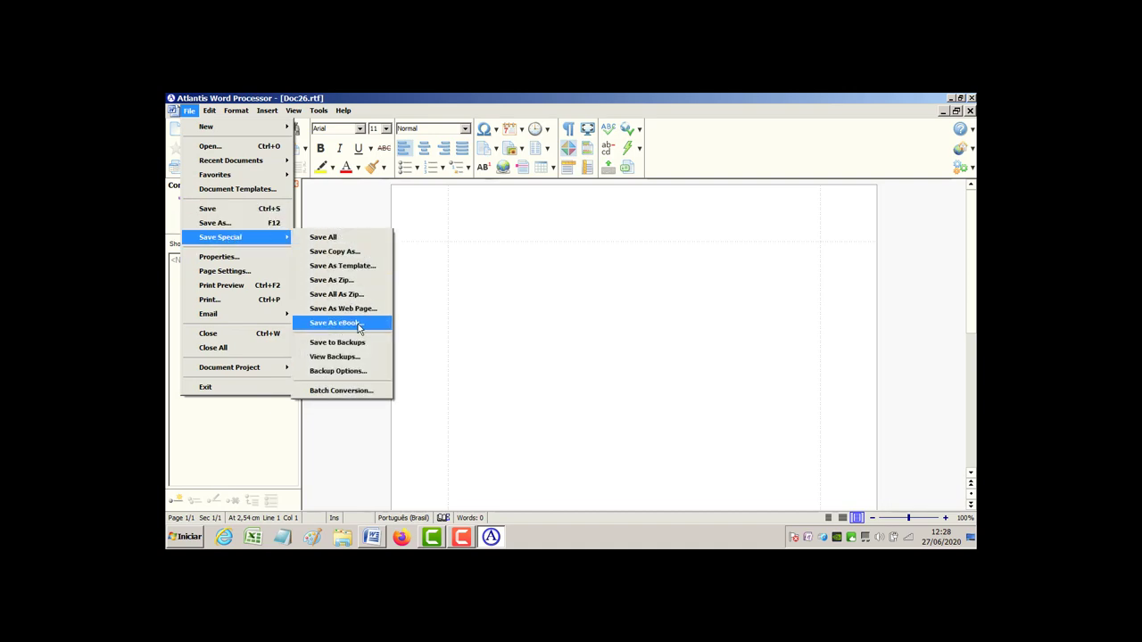
{"action": "left_click", "coordinate": [587, 312]}
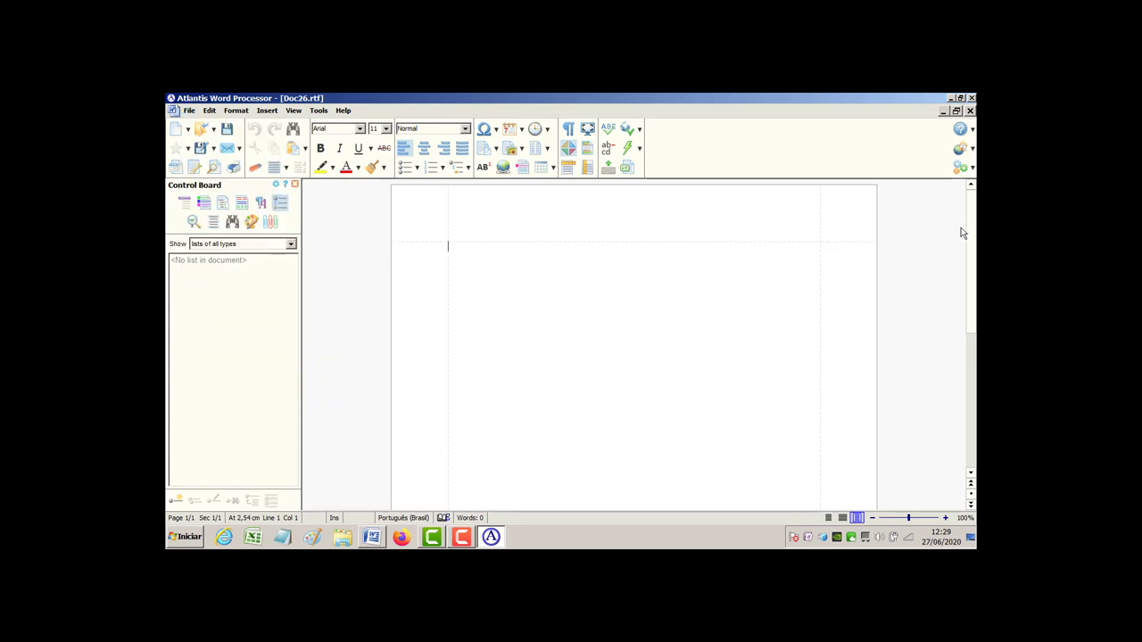
{"action": "scroll", "coordinate": [962, 232], "scroll_direction": "down", "scroll_amount": 3}
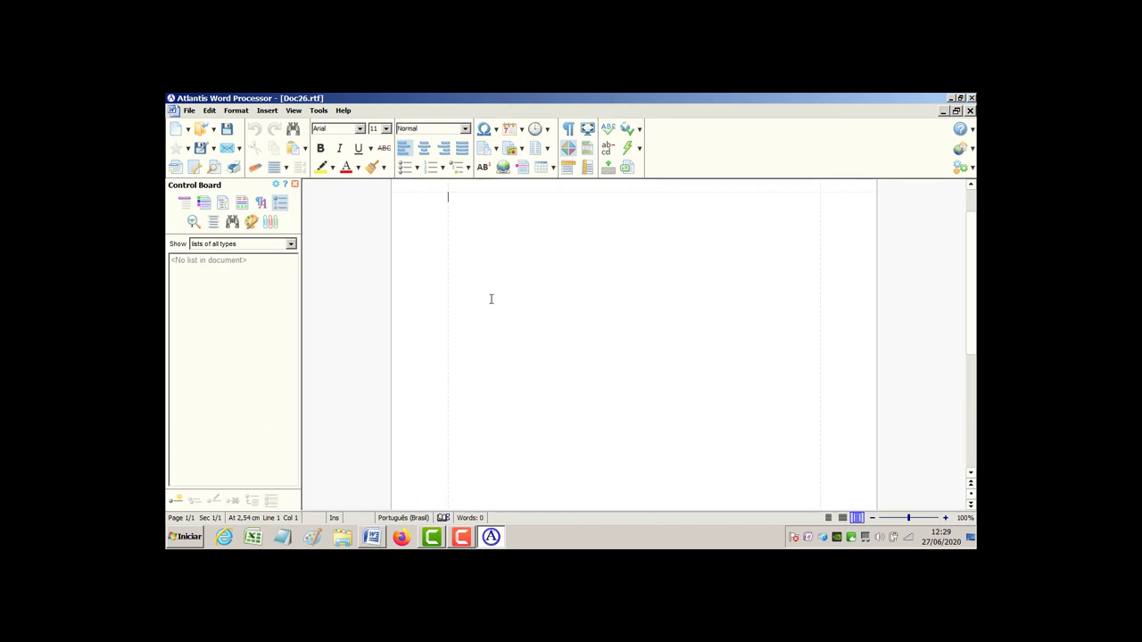
{"action": "scroll", "coordinate": [482, 268], "scroll_direction": "up", "scroll_amount": 3}
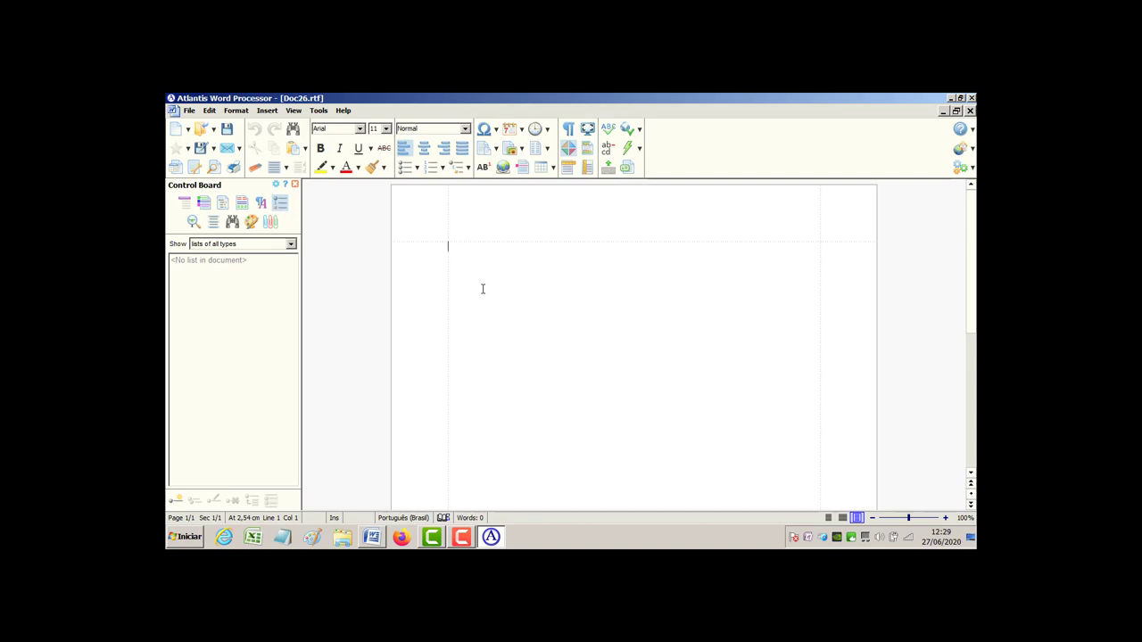
Step: Check the word processor's version and registration information again, and dismiss the information window
{"action": "left_click", "coordinate": [343, 113]}
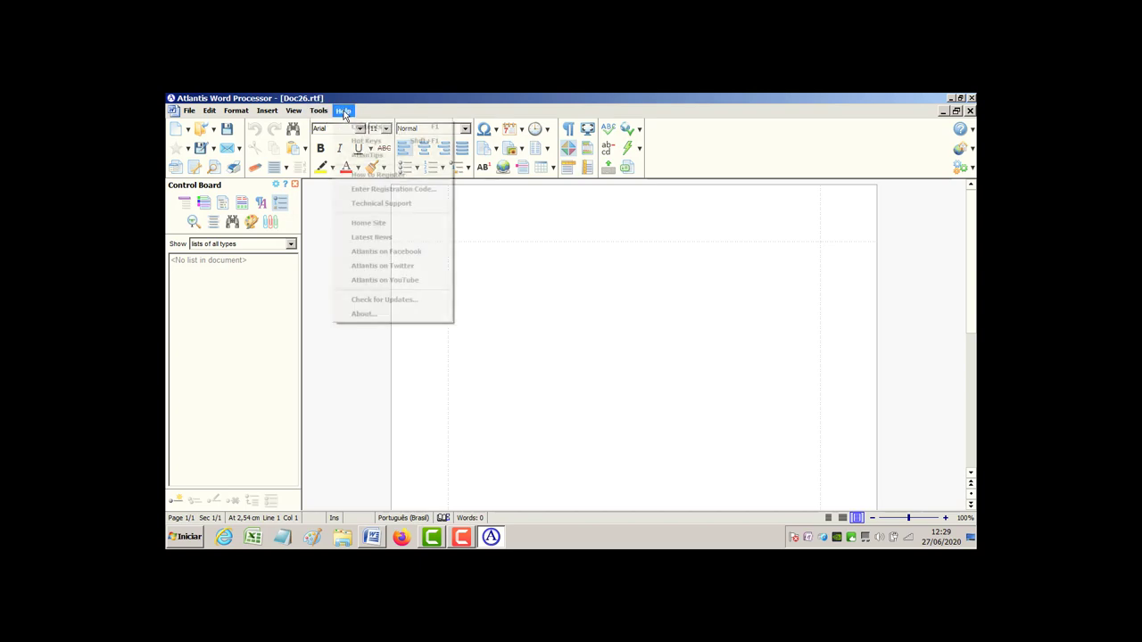
{"action": "left_click", "coordinate": [399, 316]}
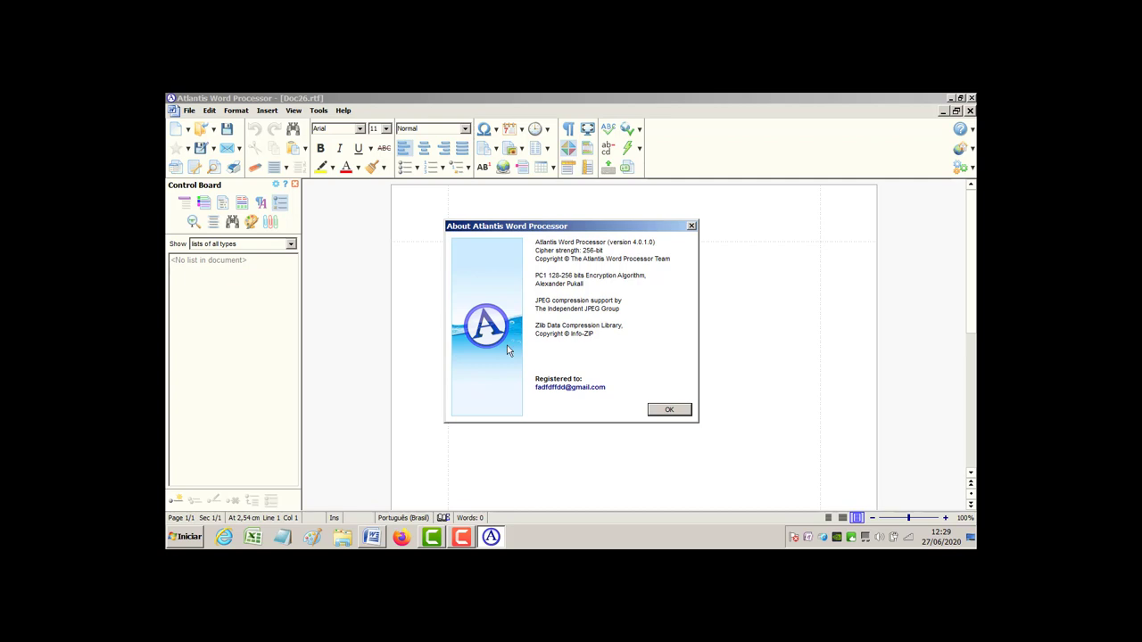
{"action": "left_click", "coordinate": [664, 414]}
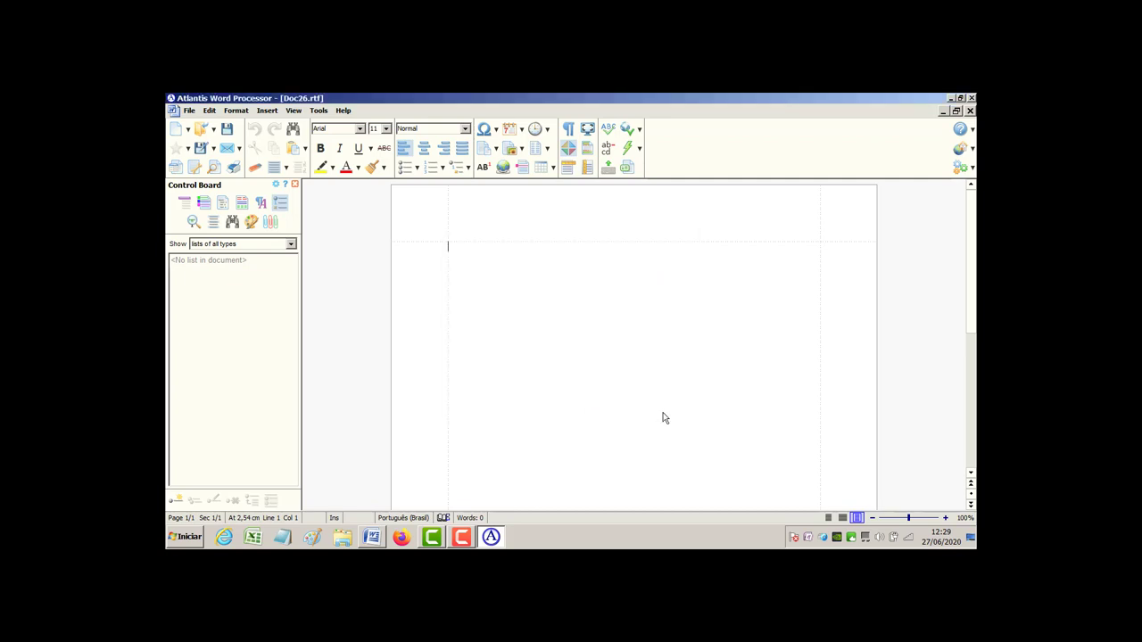
Step: Look over the document types that can be opened, and open the Word document como_ler_bem_e_rapidamente_FINAL
{"action": "left_click", "coordinate": [190, 111]}
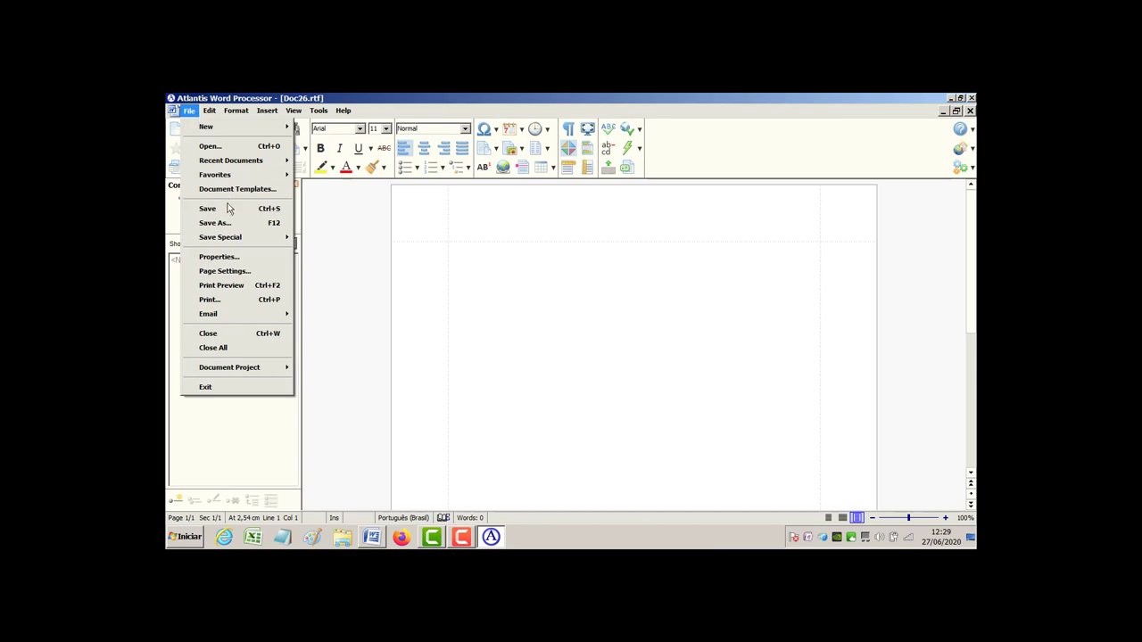
{"action": "left_click", "coordinate": [213, 146]}
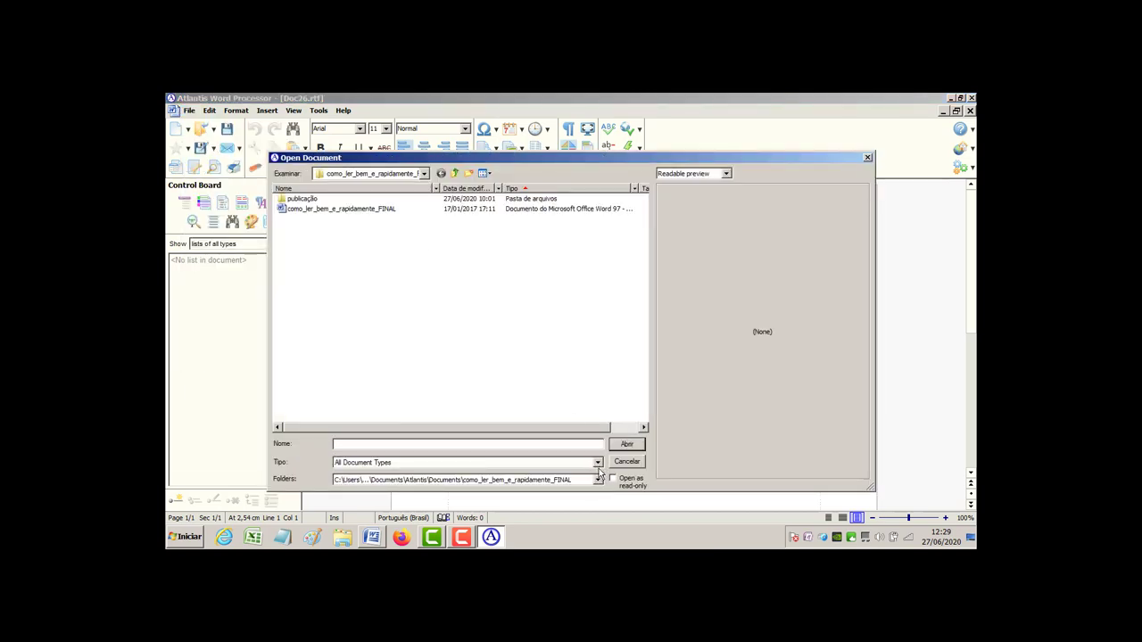
{"action": "left_click", "coordinate": [597, 464]}
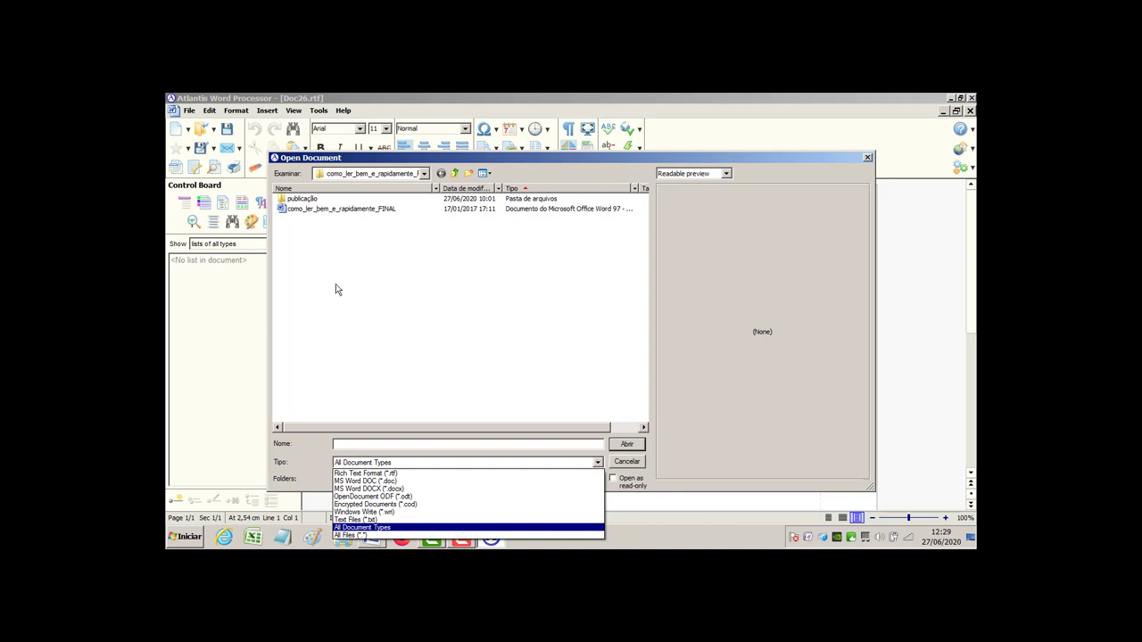
{"action": "left_click", "coordinate": [301, 212]}
{"action": "left_click", "coordinate": [301, 209]}
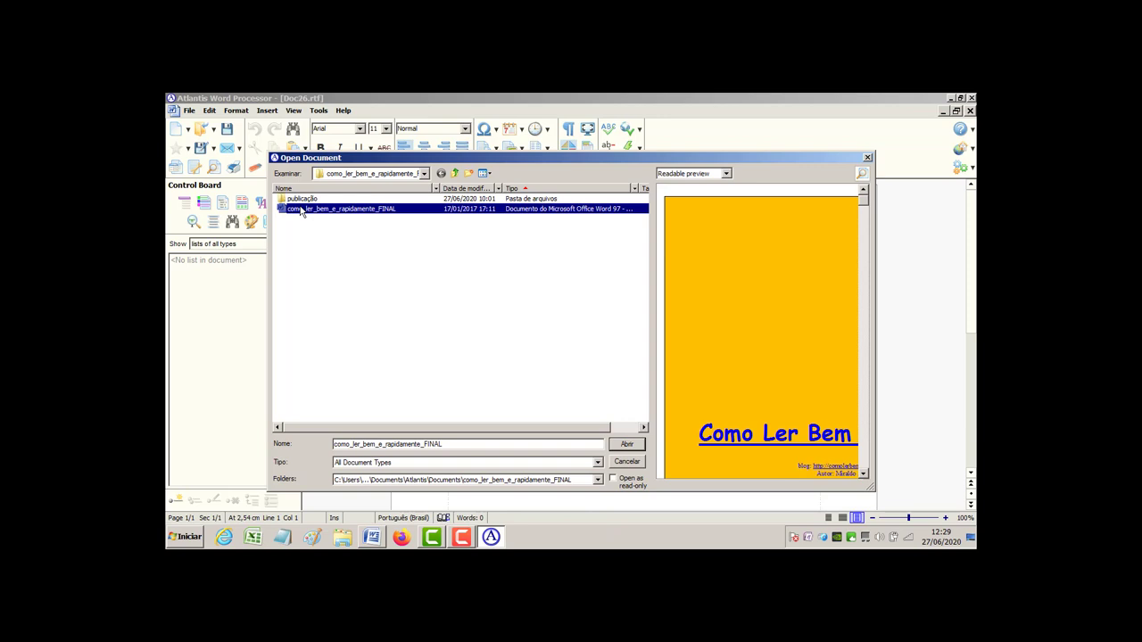
{"action": "double_click", "coordinate": [301, 209]}
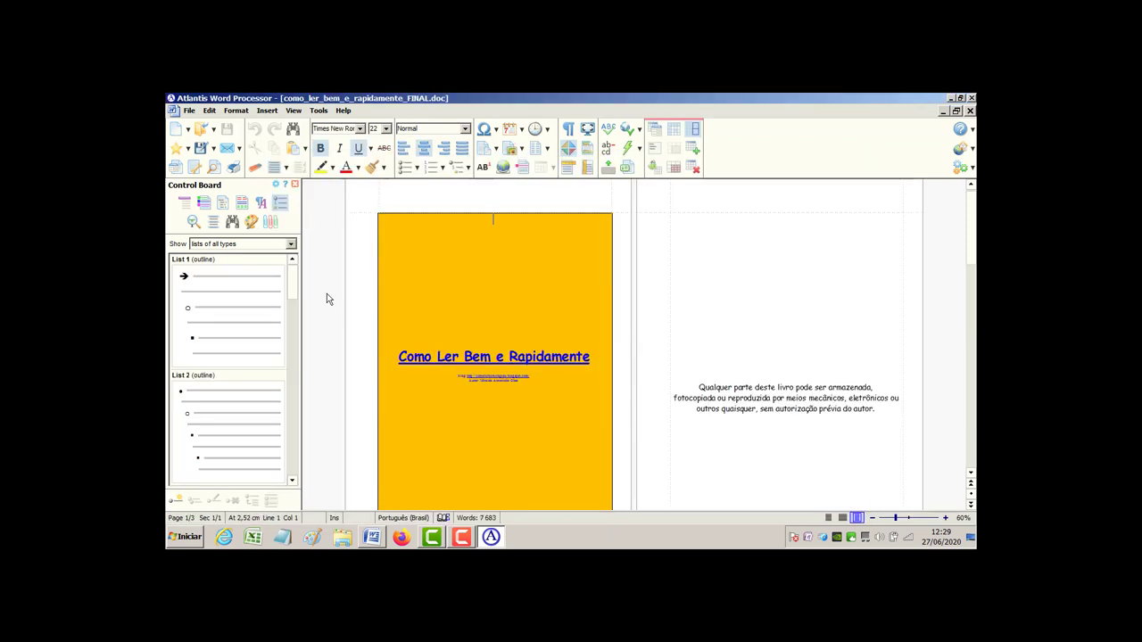
Step: Zoom the document to 80%, browse to Aula 02, and select its text from "vamos analisar" through "preços ridículos"
{"action": "left_click", "coordinate": [946, 517]}
{"action": "left_click", "coordinate": [946, 517]}
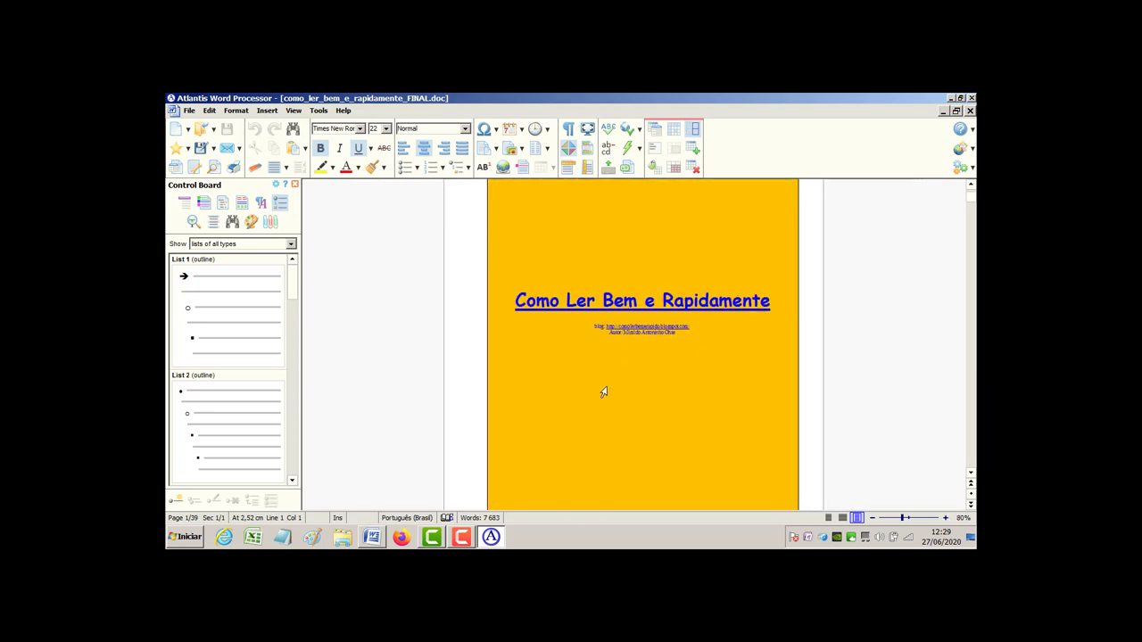
{"action": "scroll", "coordinate": [603, 393], "scroll_direction": "down", "scroll_amount": 5}
{"action": "left_click_drag", "start_coordinate": [973, 214], "coordinate": [971, 259]}
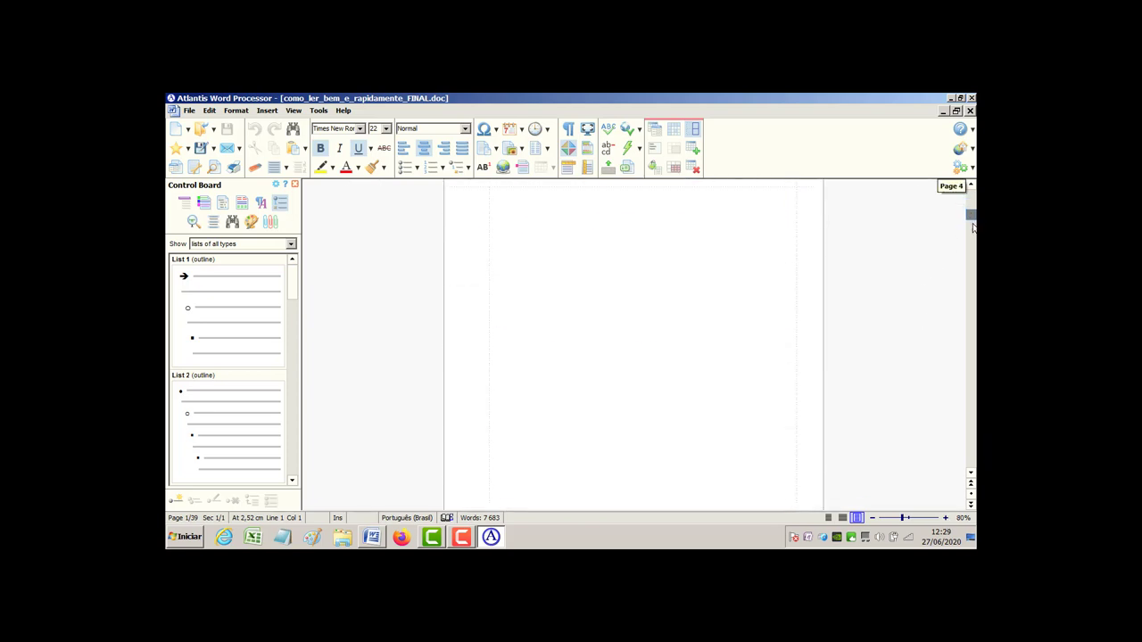
{"action": "scroll", "coordinate": [575, 440], "scroll_direction": "down", "scroll_amount": 3}
{"action": "scroll", "coordinate": [575, 440], "scroll_direction": "down", "scroll_amount": 1}
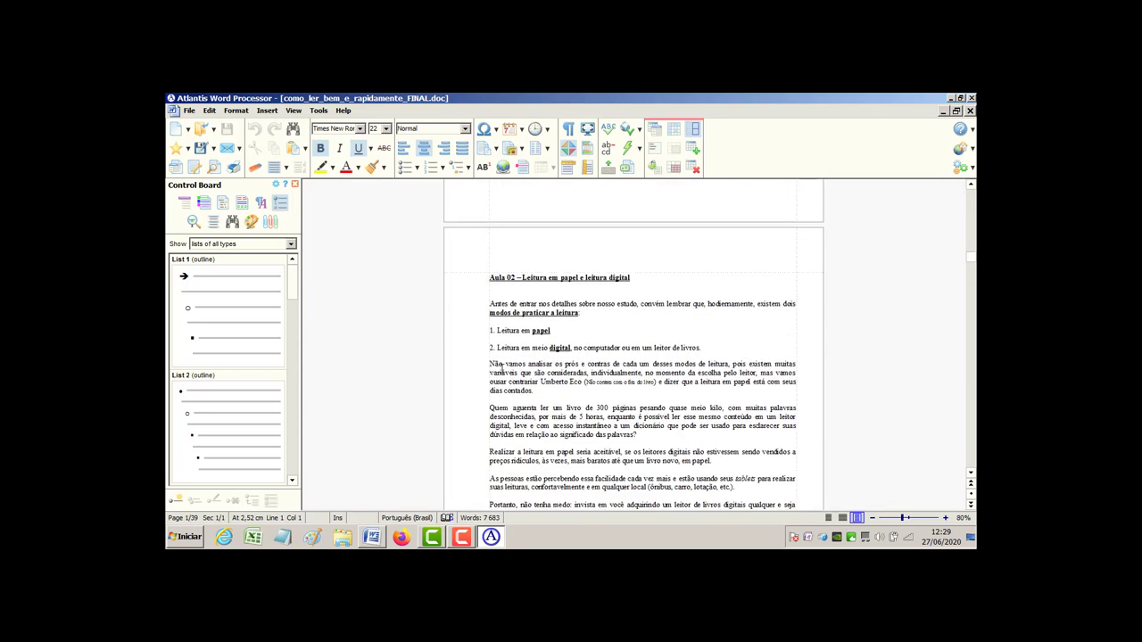
{"action": "left_click_drag", "start_coordinate": [490, 363], "coordinate": [539, 460]}
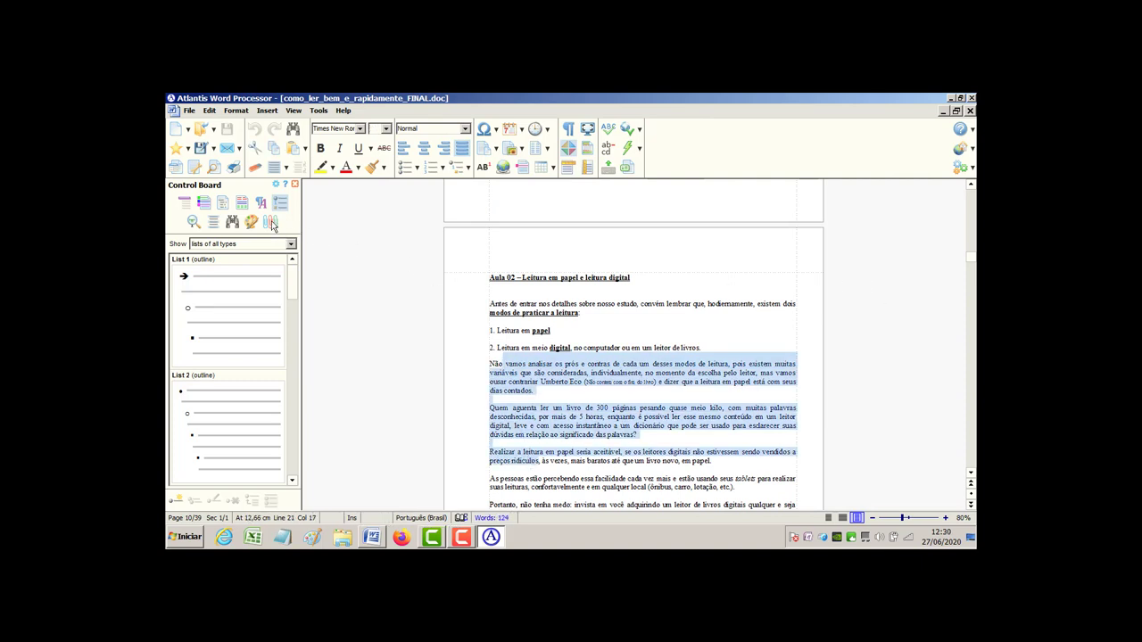
Step: Locate the Save As eBook command for the opened book without running it, and close Atlantis Word Processor
{"action": "left_click", "coordinate": [189, 111]}
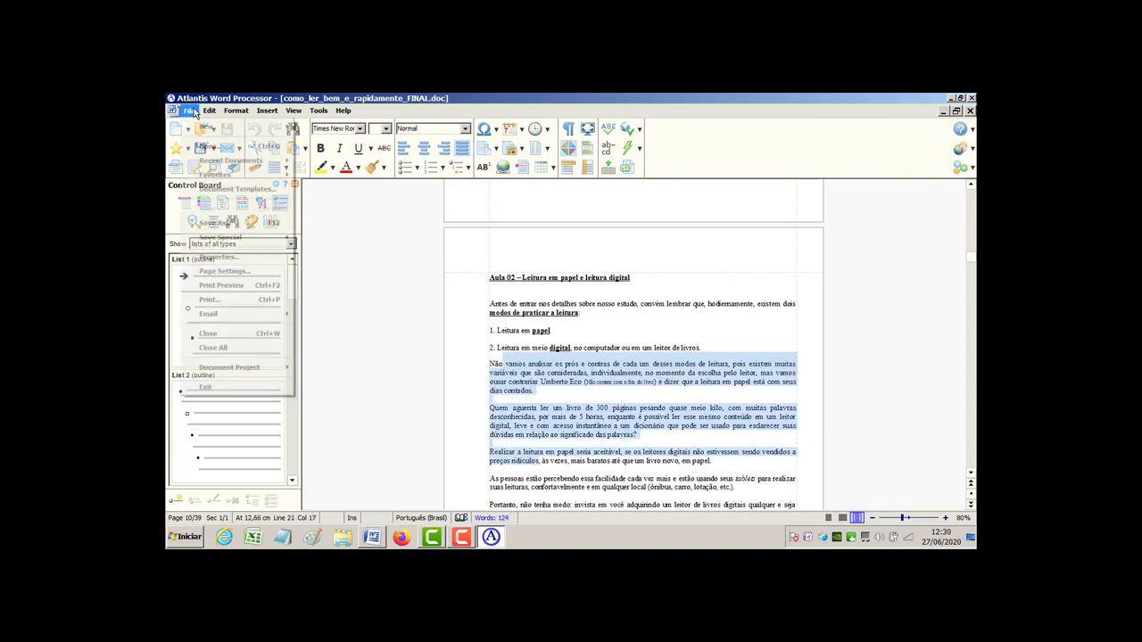
{"action": "mouse_move", "coordinate": [216, 243]}
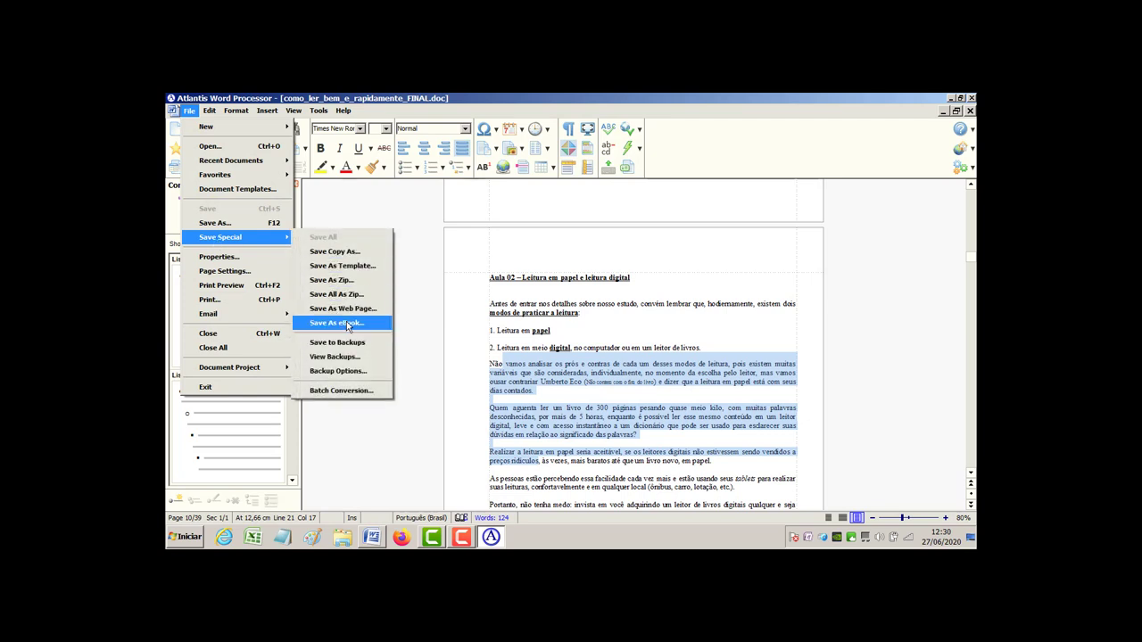
{"action": "left_click", "coordinate": [883, 310]}
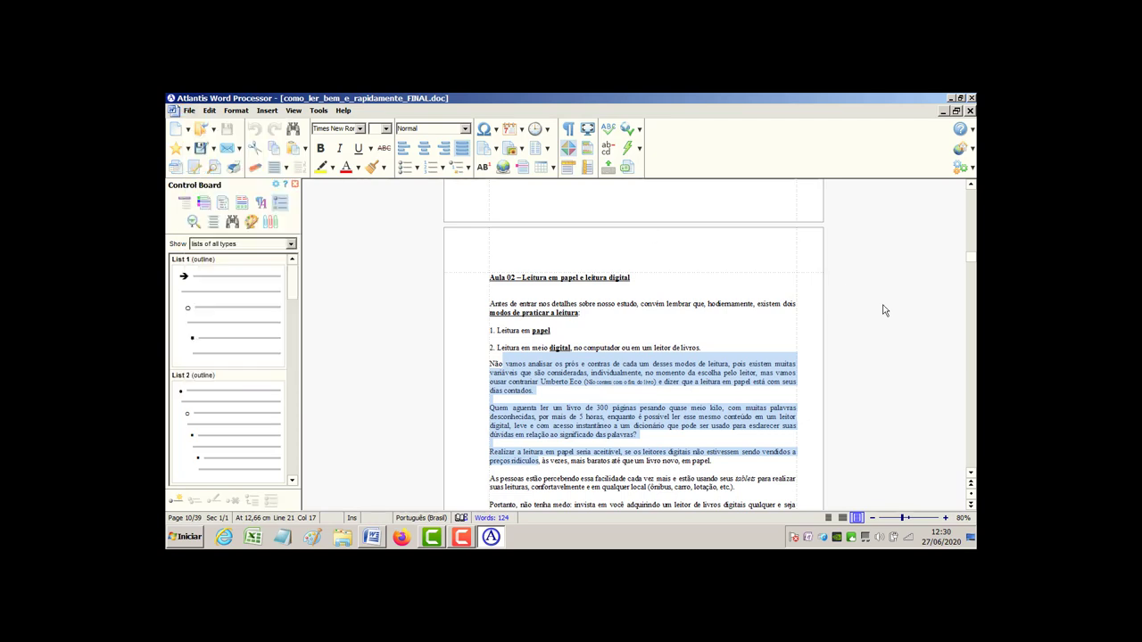
{"action": "left_click", "coordinate": [972, 98]}
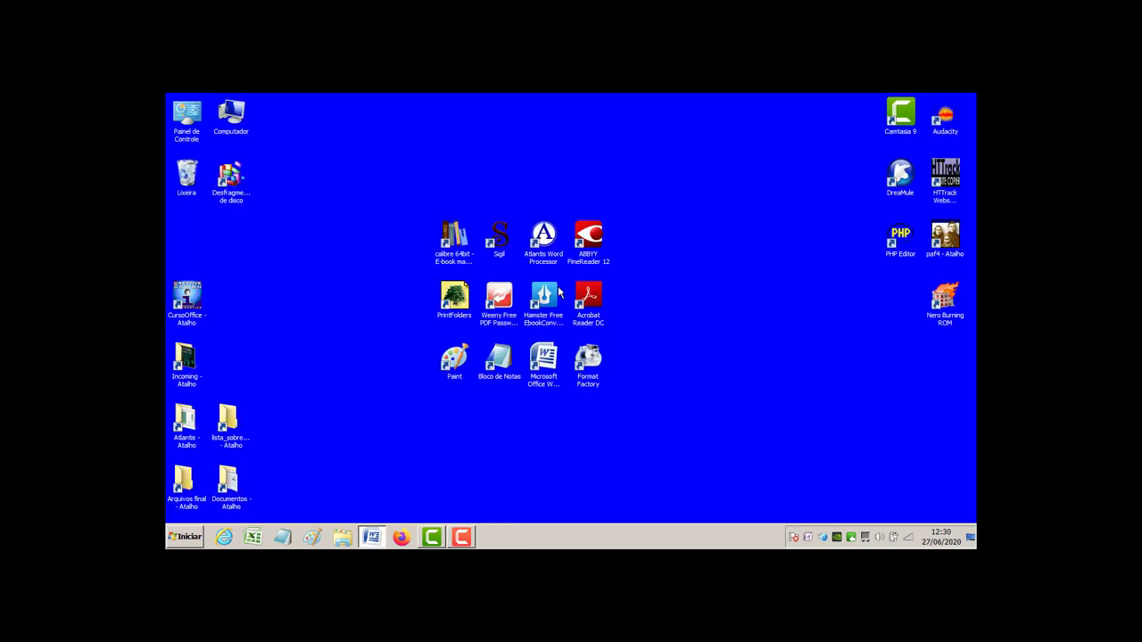
Step: Open ABBYY FineReader 12, check its version information, and close the program
{"action": "double_click", "coordinate": [592, 255]}
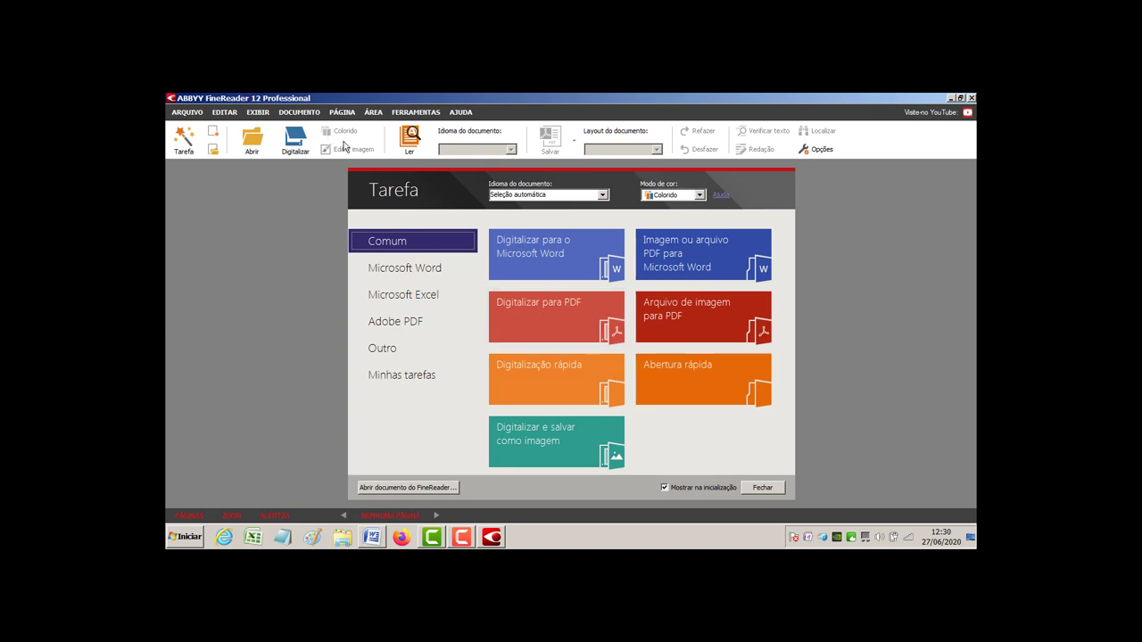
{"action": "left_click", "coordinate": [460, 113]}
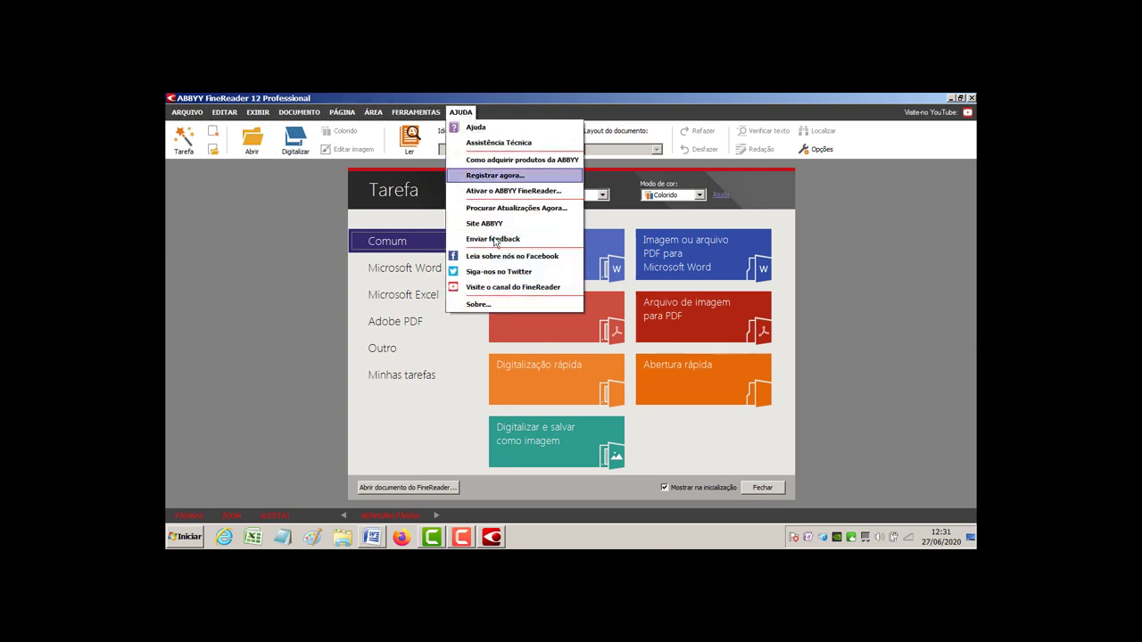
{"action": "left_click", "coordinate": [508, 305]}
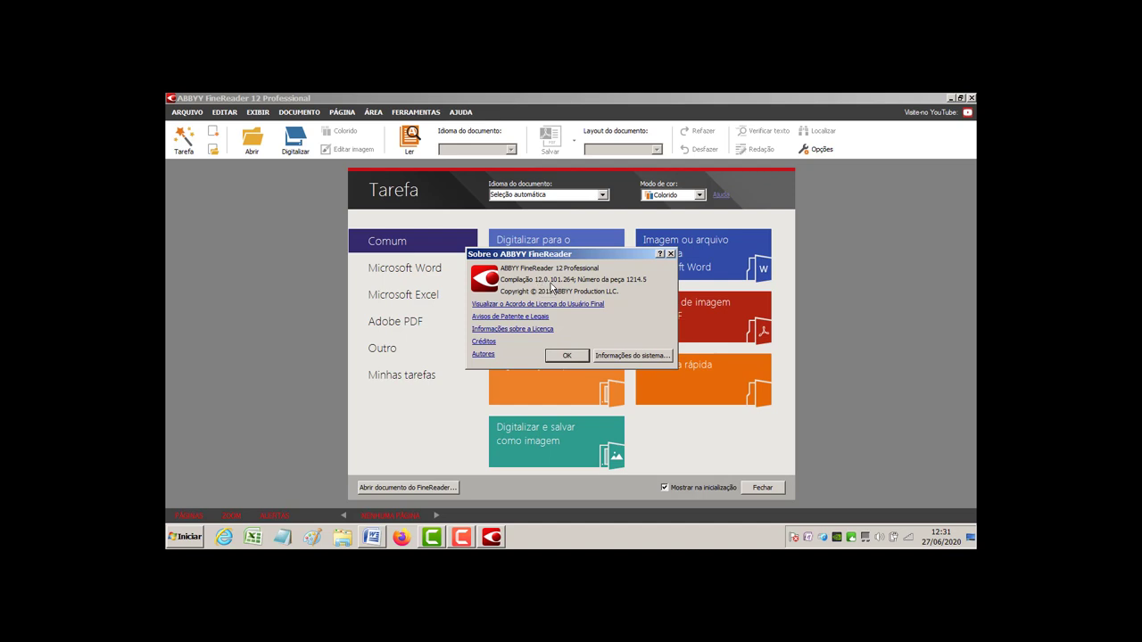
{"action": "left_click", "coordinate": [568, 356]}
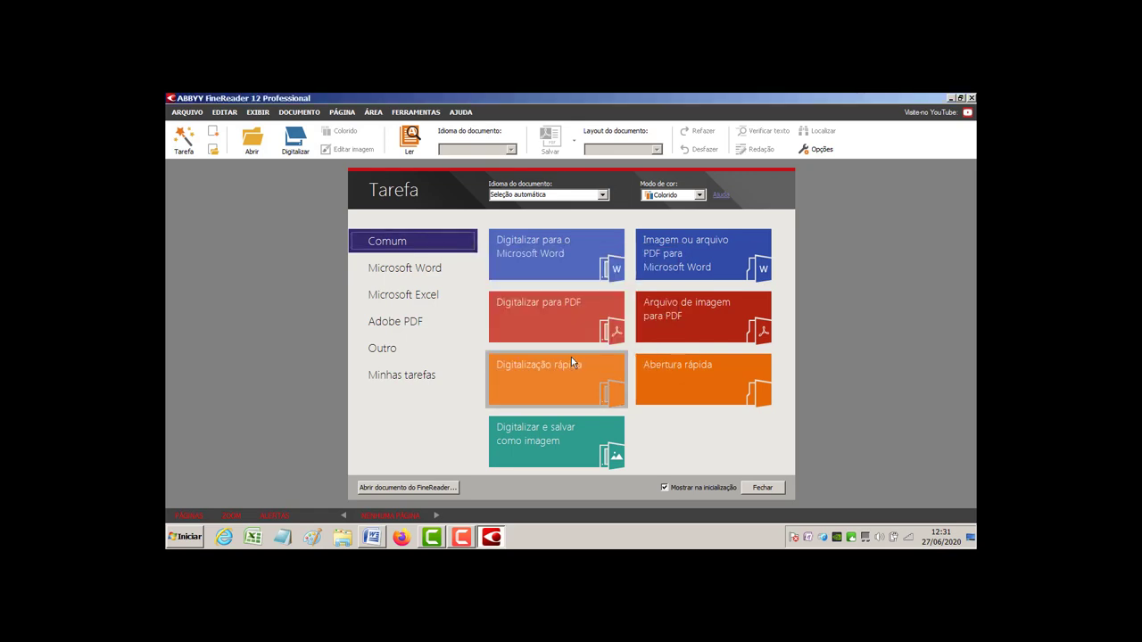
{"action": "left_click", "coordinate": [973, 99]}
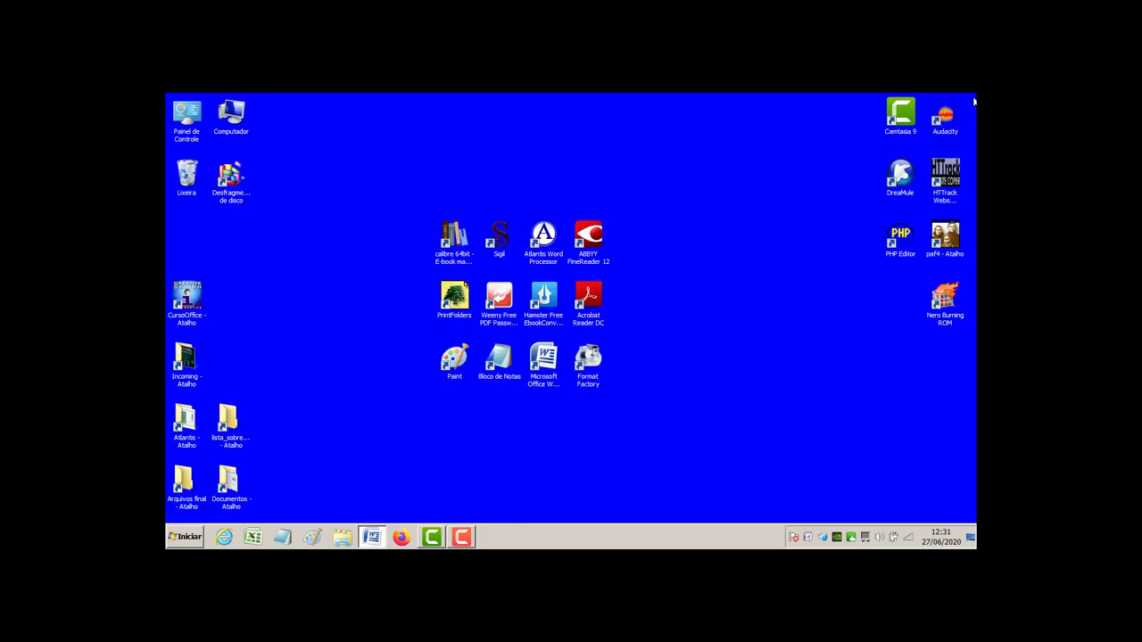
Step: Open PrintFolders, and bring up its help window and close it
{"action": "left_click", "coordinate": [453, 315]}
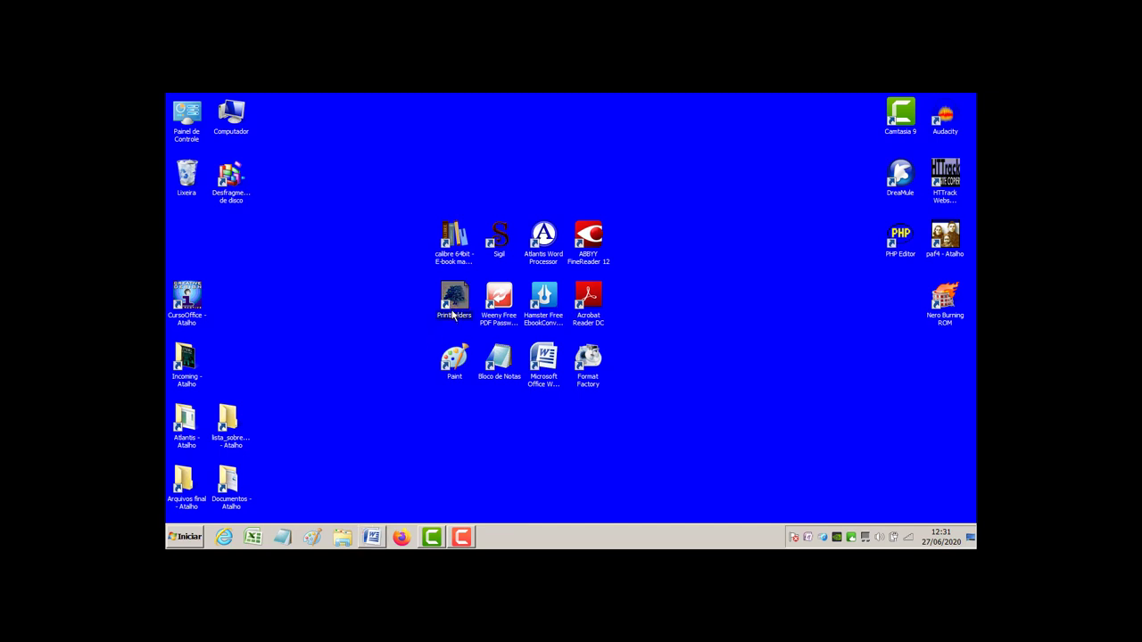
{"action": "double_click", "coordinate": [453, 314]}
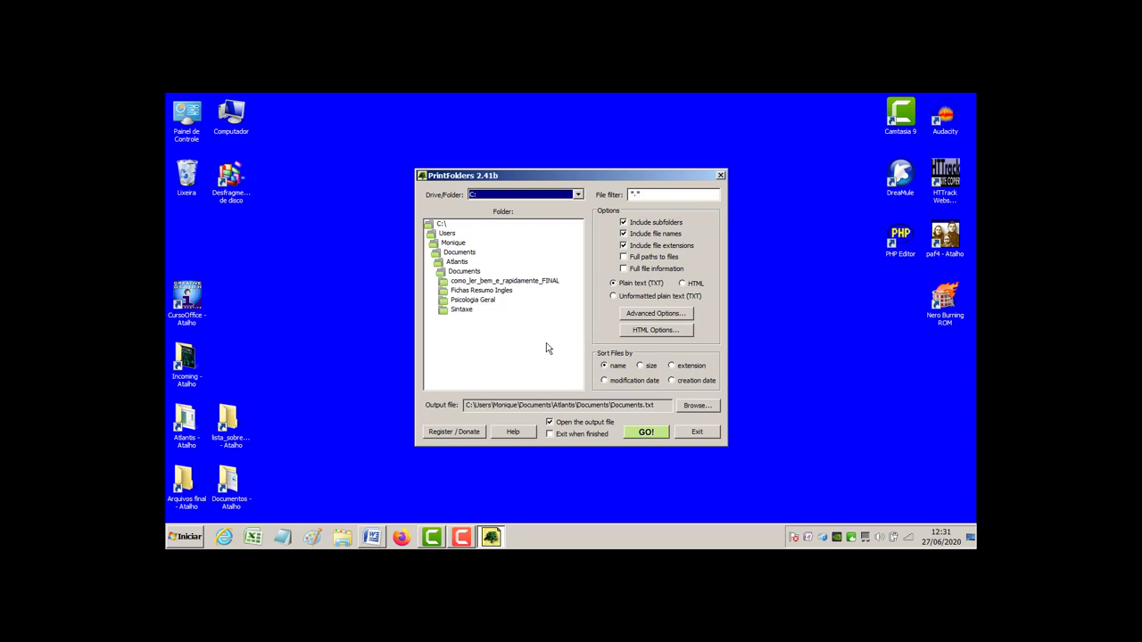
{"action": "left_click", "coordinate": [512, 432]}
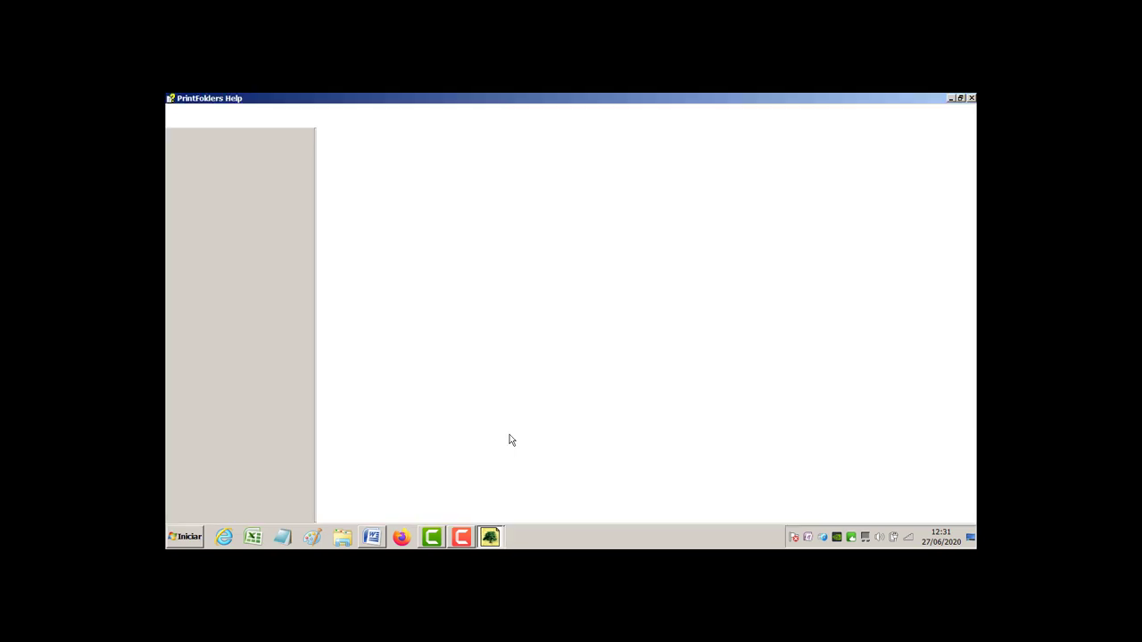
{"action": "left_click", "coordinate": [972, 100]}
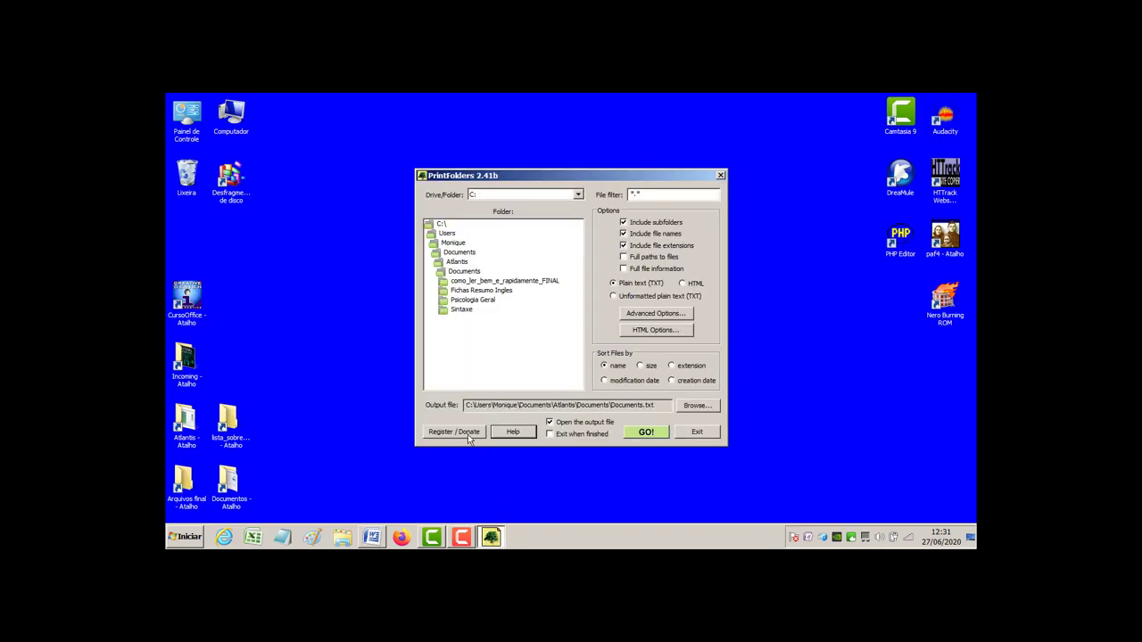
Step: View the PrintFolders registration details and its online information page, close the browser, and cancel the registration
{"action": "left_click", "coordinate": [468, 432]}
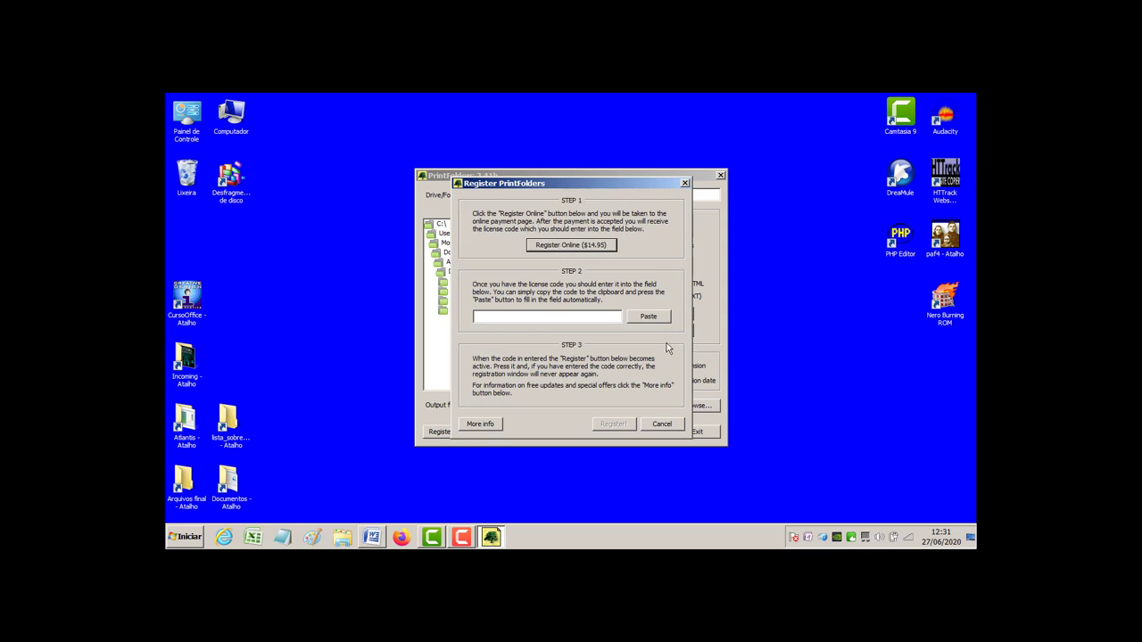
{"action": "left_click", "coordinate": [481, 425]}
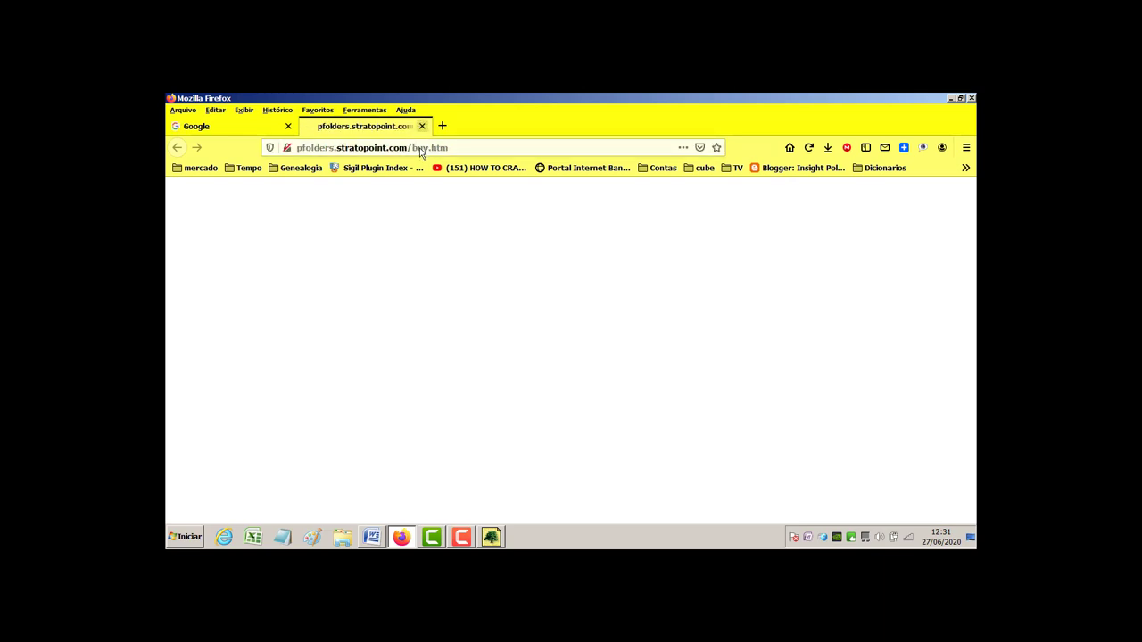
{"action": "left_click", "coordinate": [422, 126]}
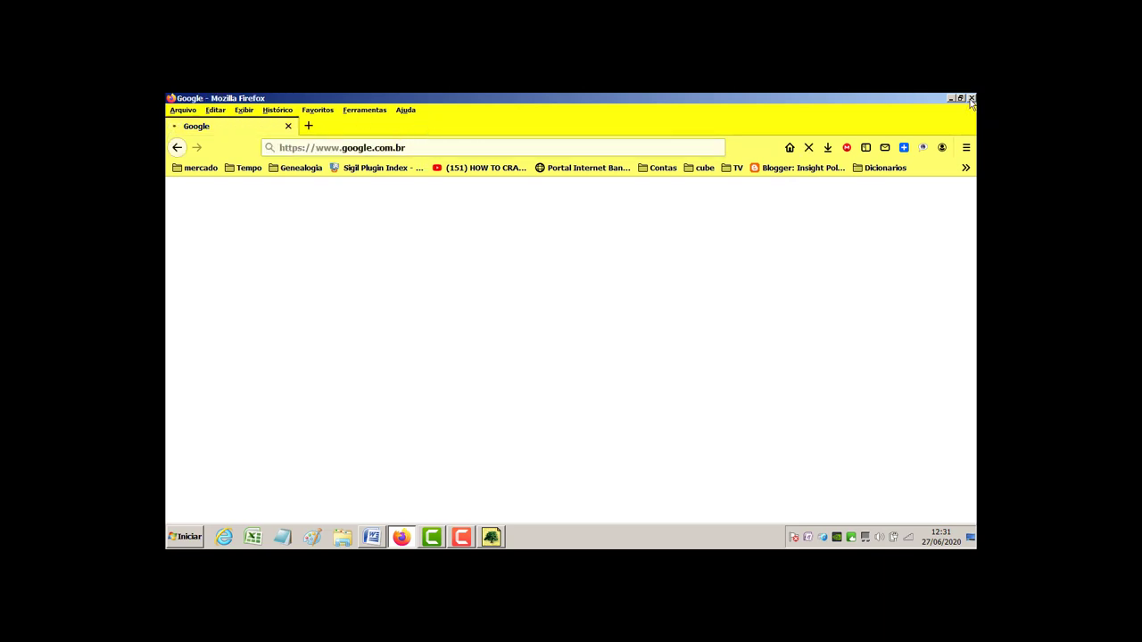
{"action": "left_click", "coordinate": [972, 98]}
{"action": "left_click", "coordinate": [662, 428]}
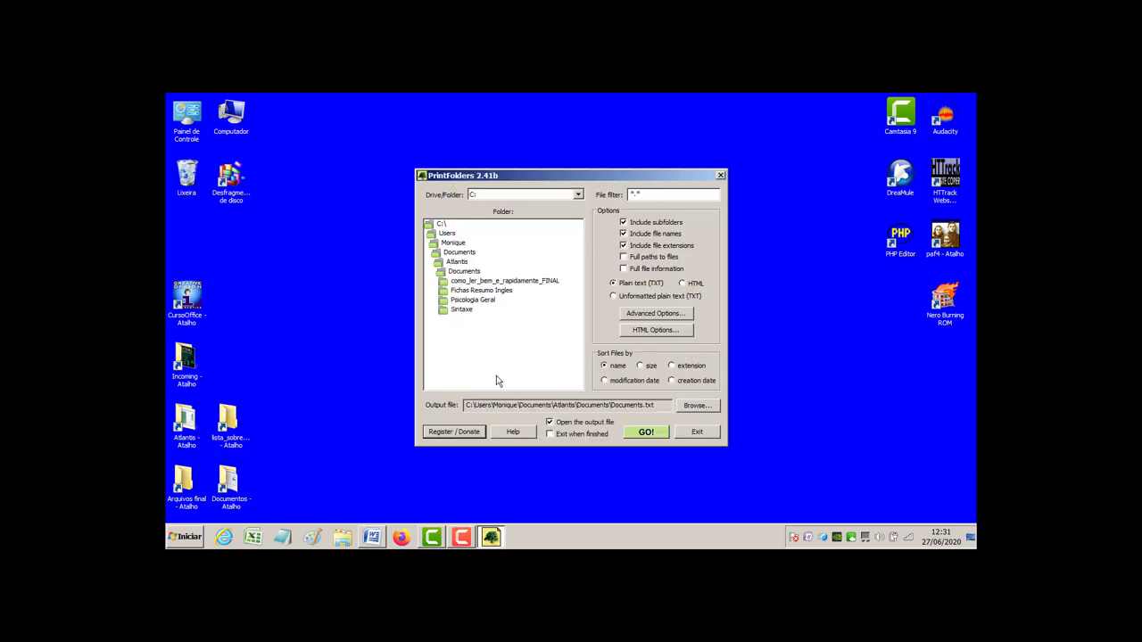
Step: Try twice to export a plain-text listing of the Atlantis Documents folder to Documents.txt, overwriting the existing file
{"action": "left_click", "coordinate": [464, 275]}
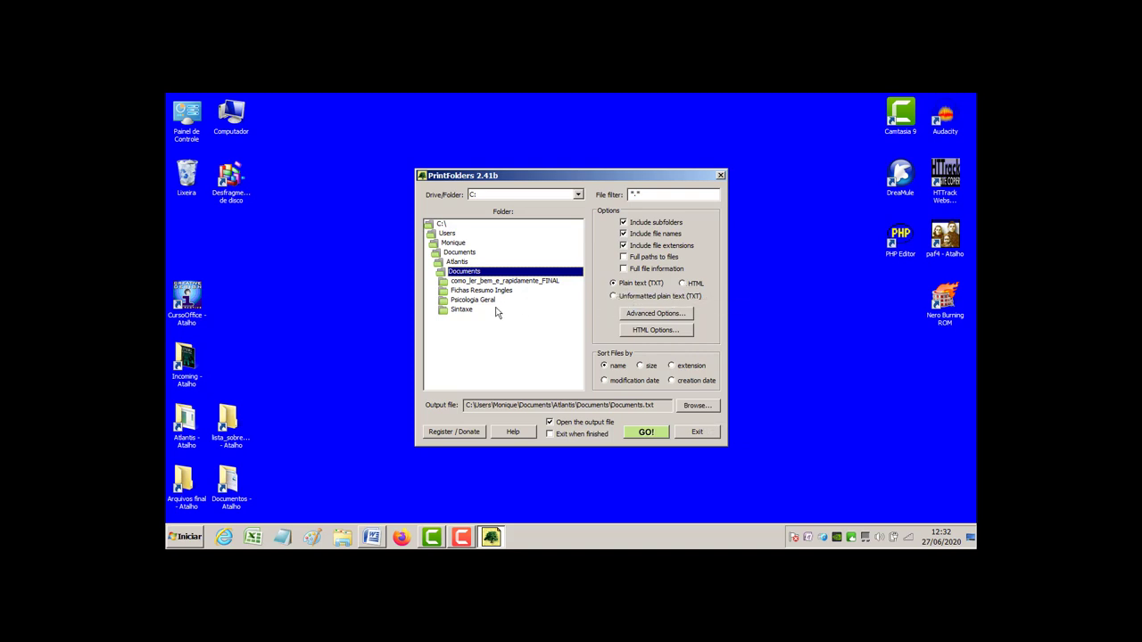
{"action": "left_click", "coordinate": [695, 409]}
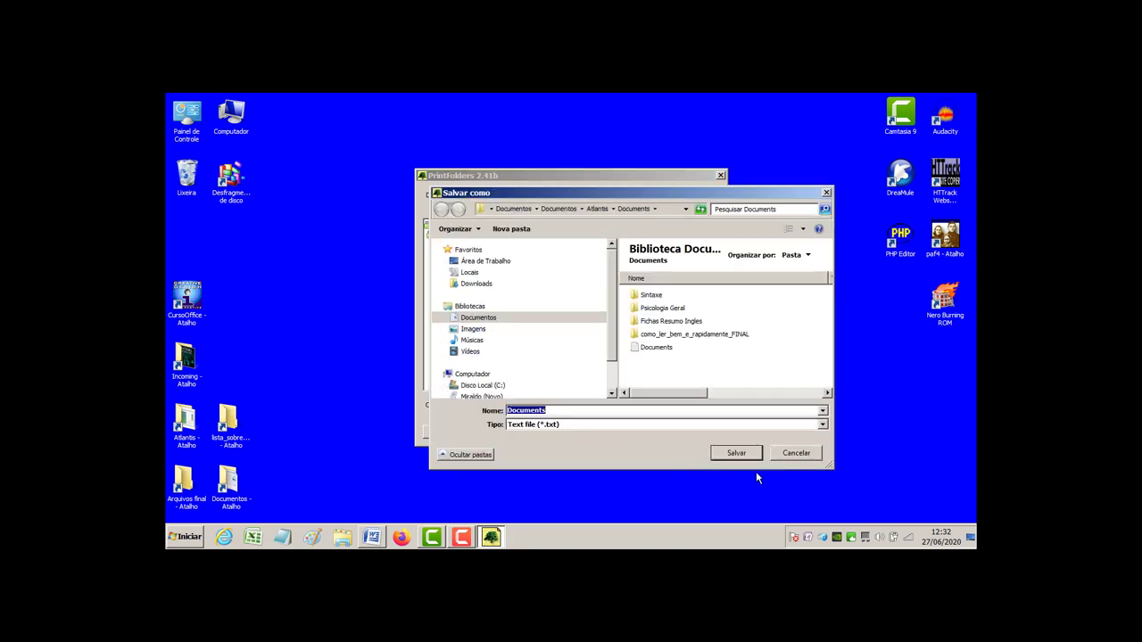
{"action": "left_click", "coordinate": [737, 453]}
{"action": "left_click", "coordinate": [653, 435]}
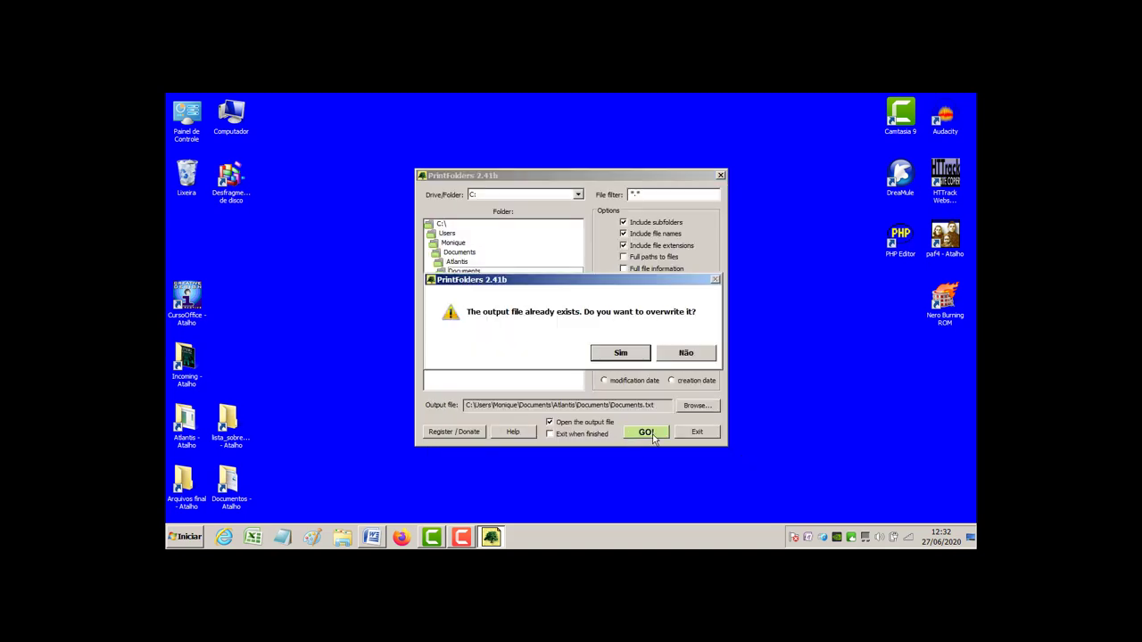
{"action": "left_click", "coordinate": [631, 359]}
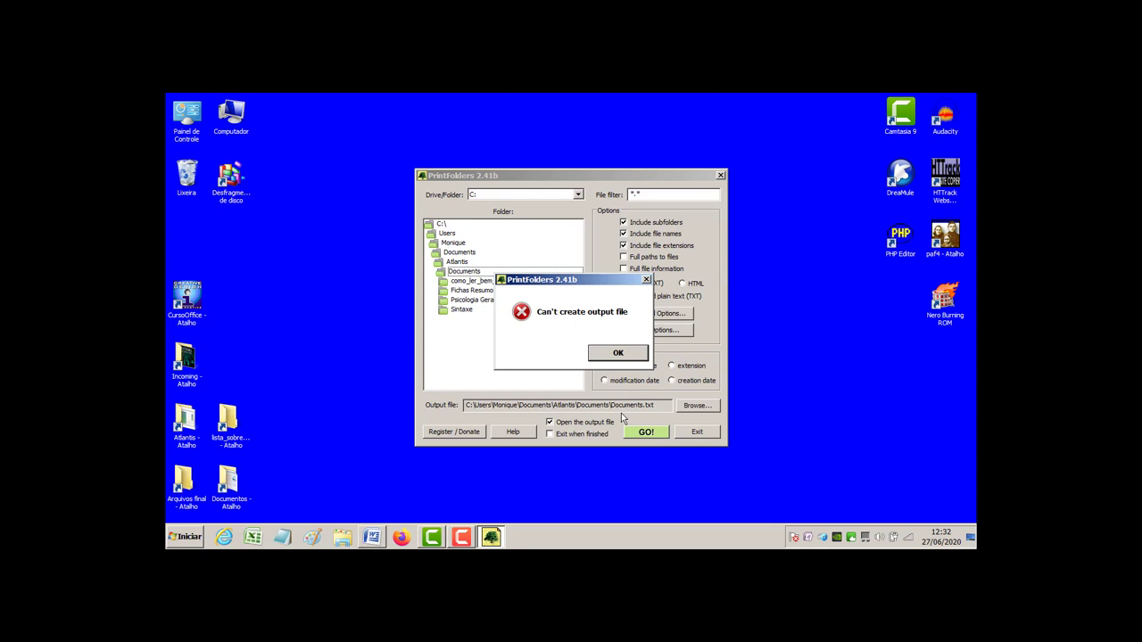
{"action": "left_click", "coordinate": [603, 357]}
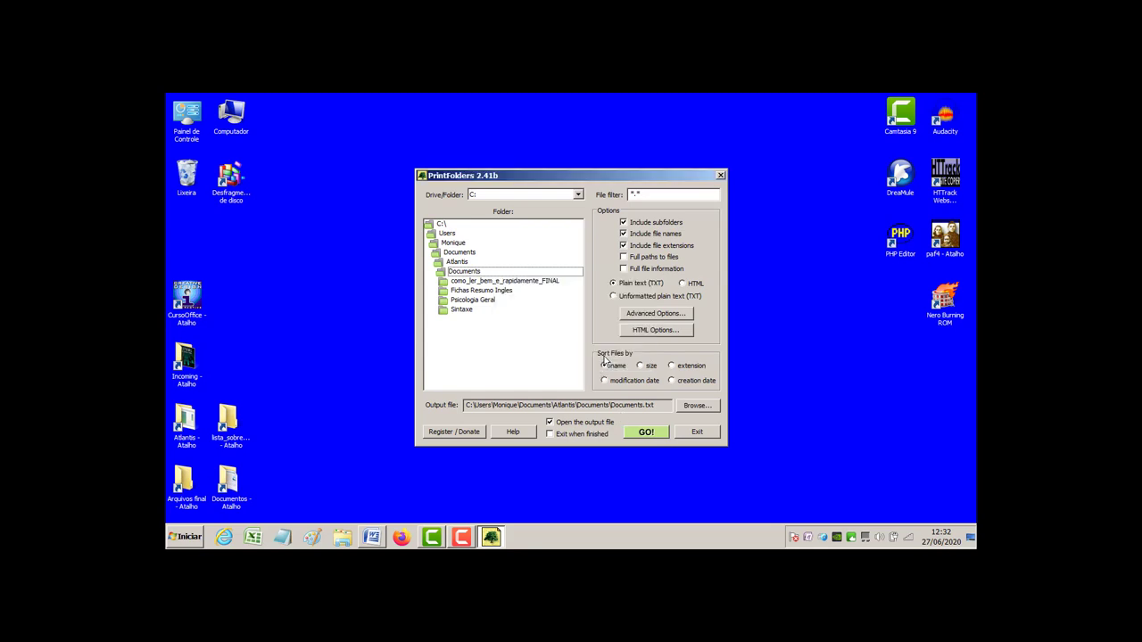
{"action": "left_click", "coordinate": [460, 271]}
{"action": "left_click", "coordinate": [647, 435]}
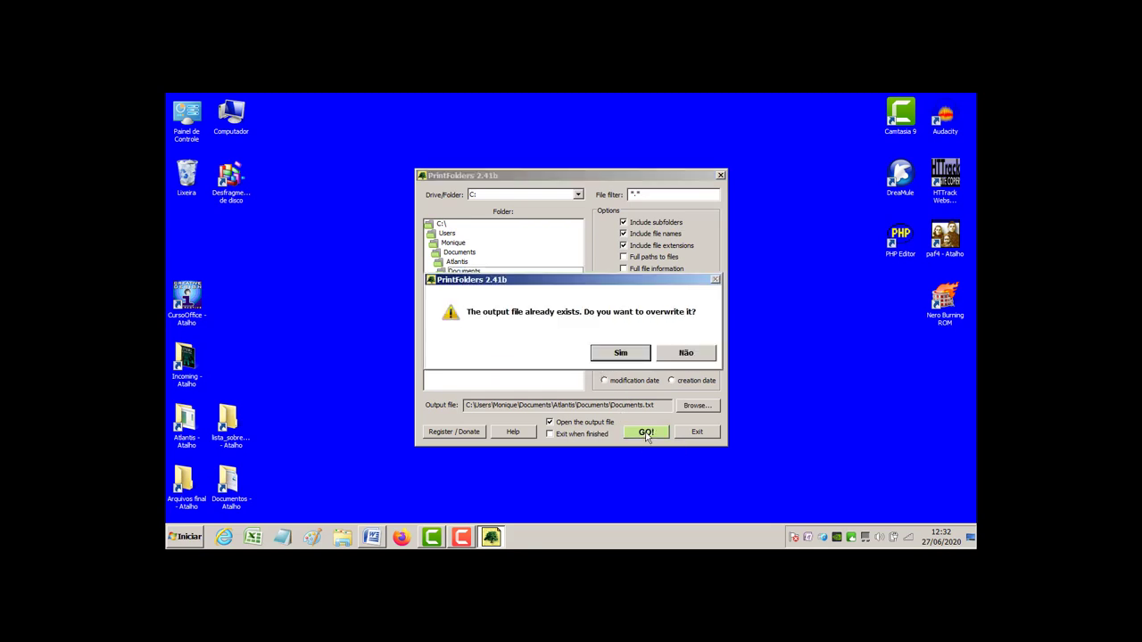
{"action": "left_click", "coordinate": [621, 355]}
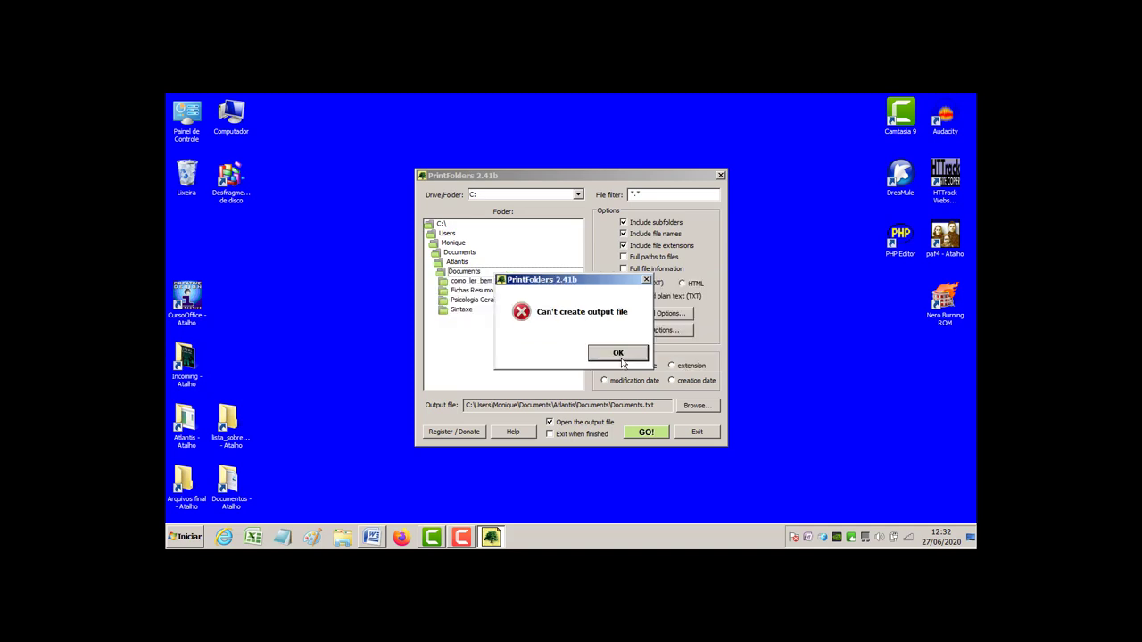
{"action": "left_click", "coordinate": [617, 355]}
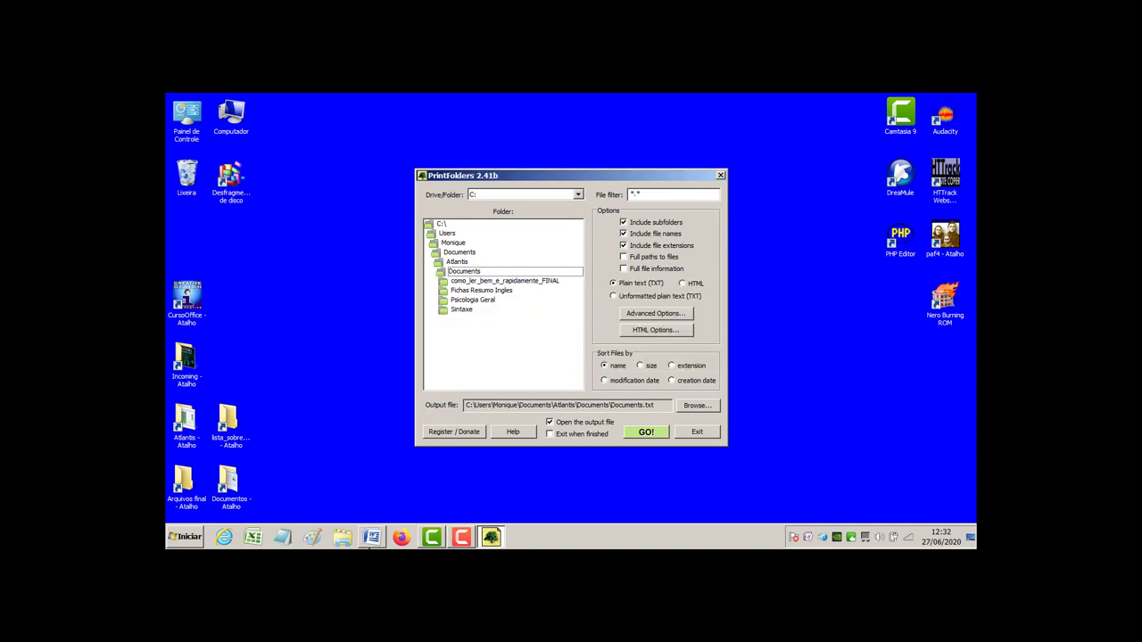
Step: Switch to Windows Explorer and open the Documents folder inside Atlantis in the Documentos library
{"action": "left_click", "coordinate": [340, 541]}
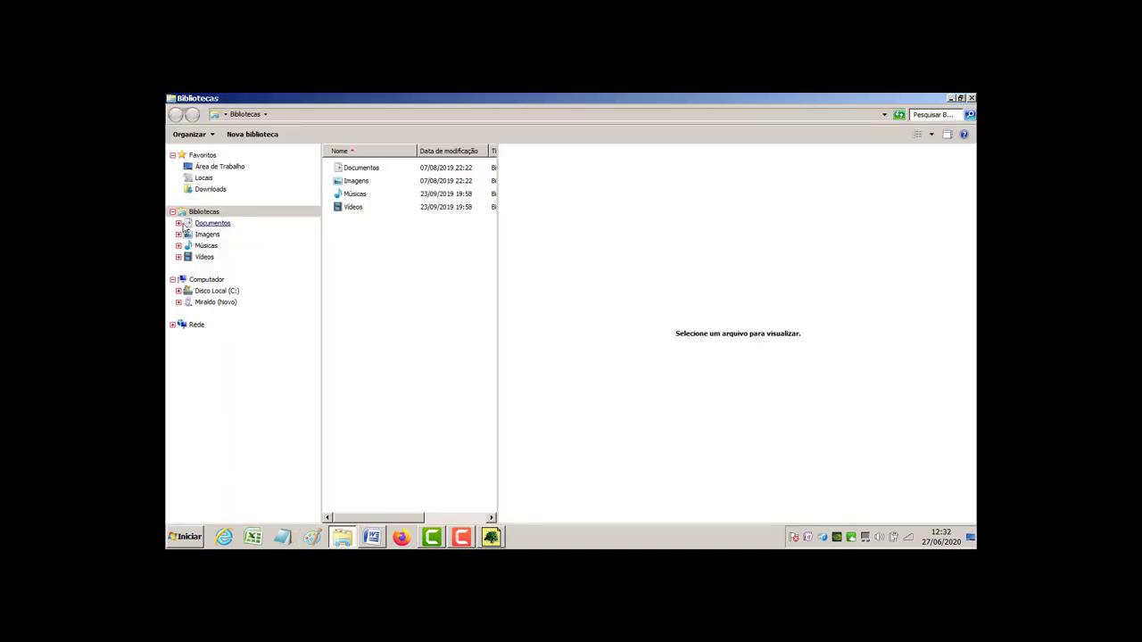
{"action": "left_click", "coordinate": [178, 223]}
{"action": "left_click", "coordinate": [185, 233]}
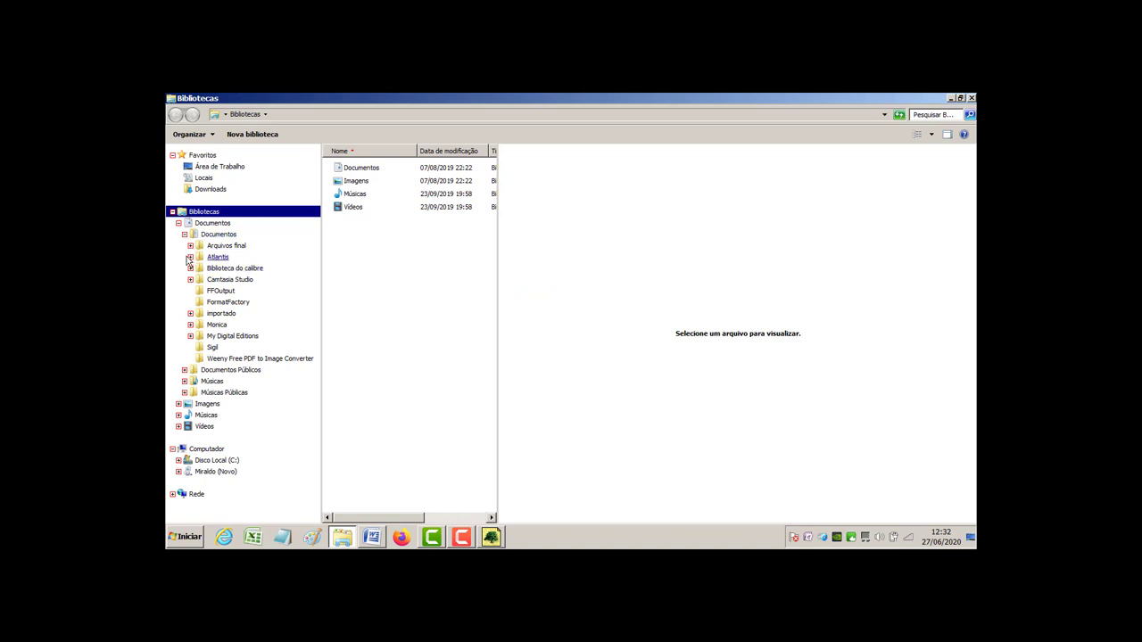
{"action": "left_click", "coordinate": [190, 257]}
{"action": "left_click", "coordinate": [228, 301]}
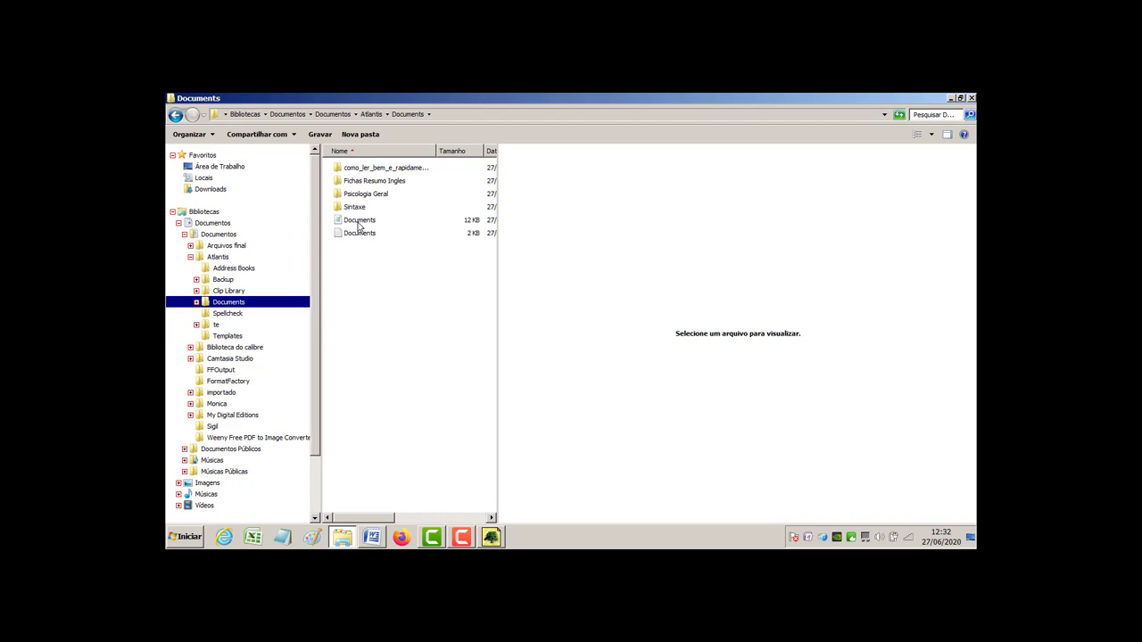
Step: Preview the HTM and text versions of the Documents listing, and widen the file list to show the date and type columns
{"action": "left_click", "coordinate": [359, 222]}
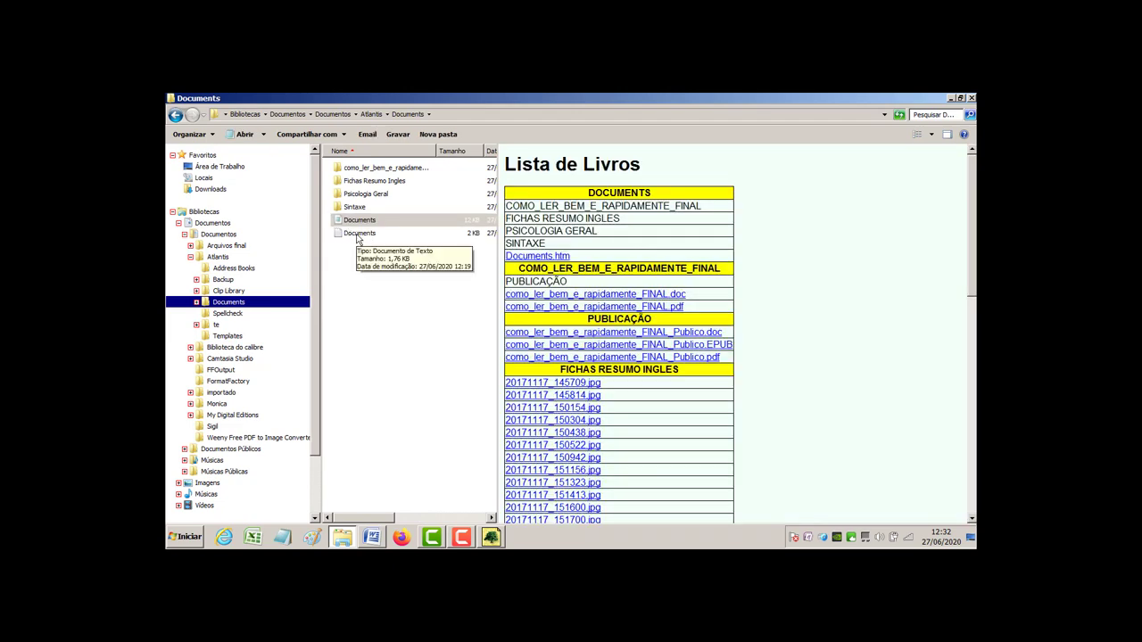
{"action": "left_click", "coordinate": [359, 234]}
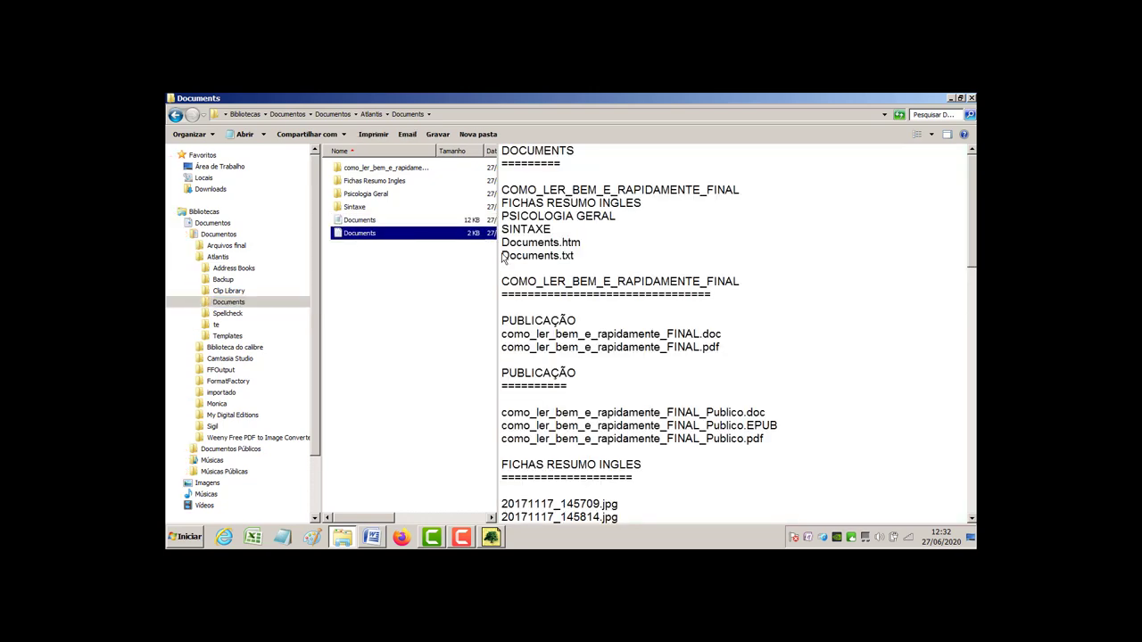
{"action": "left_click_drag", "start_coordinate": [496, 276], "coordinate": [655, 265]}
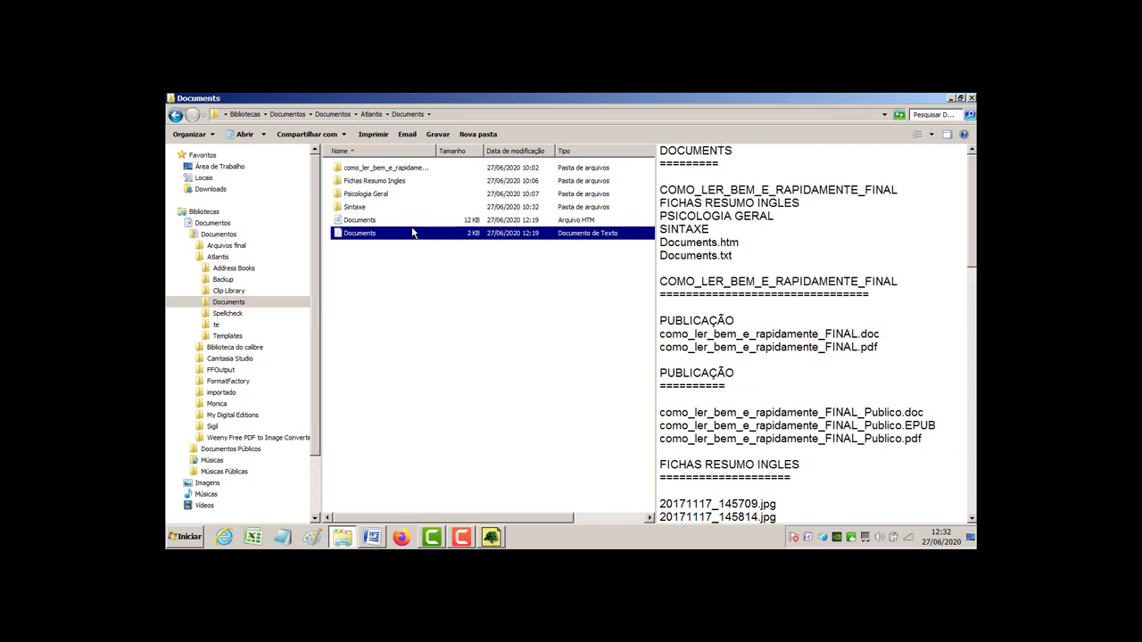
{"action": "left_click", "coordinate": [366, 221]}
Step: Open the Documents text listing in a maximized Notepad window, highlight the files under PSICOLOGIA GERAL, and close it
{"action": "left_click", "coordinate": [361, 235]}
{"action": "double_click", "coordinate": [361, 235]}
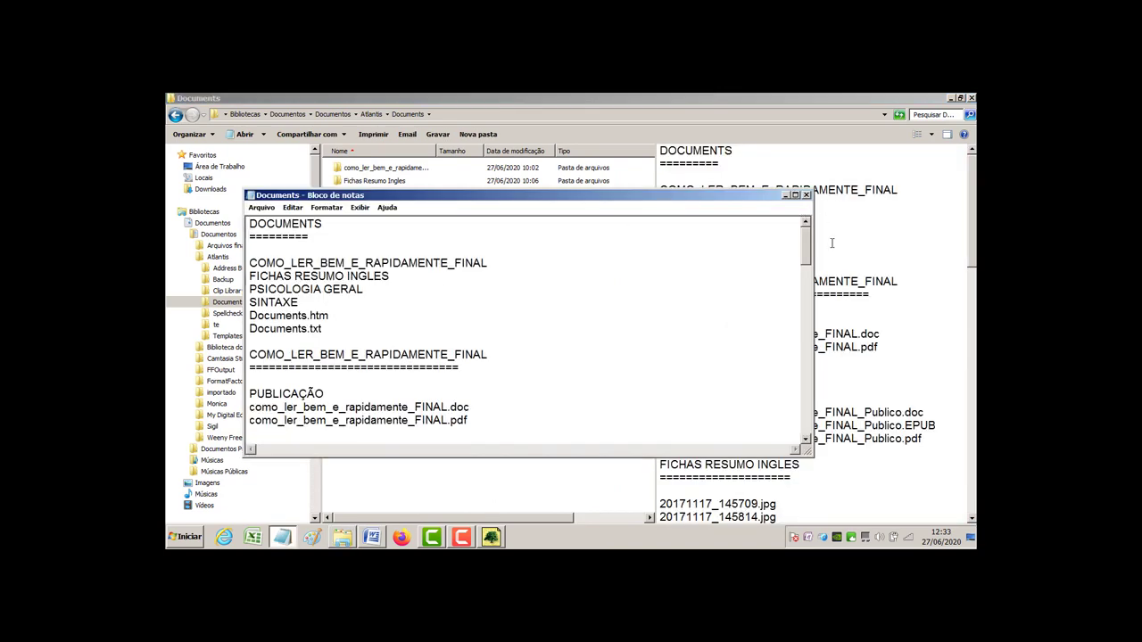
{"action": "left_click", "coordinate": [795, 195]}
{"action": "left_click_drag", "start_coordinate": [973, 191], "coordinate": [970, 330]}
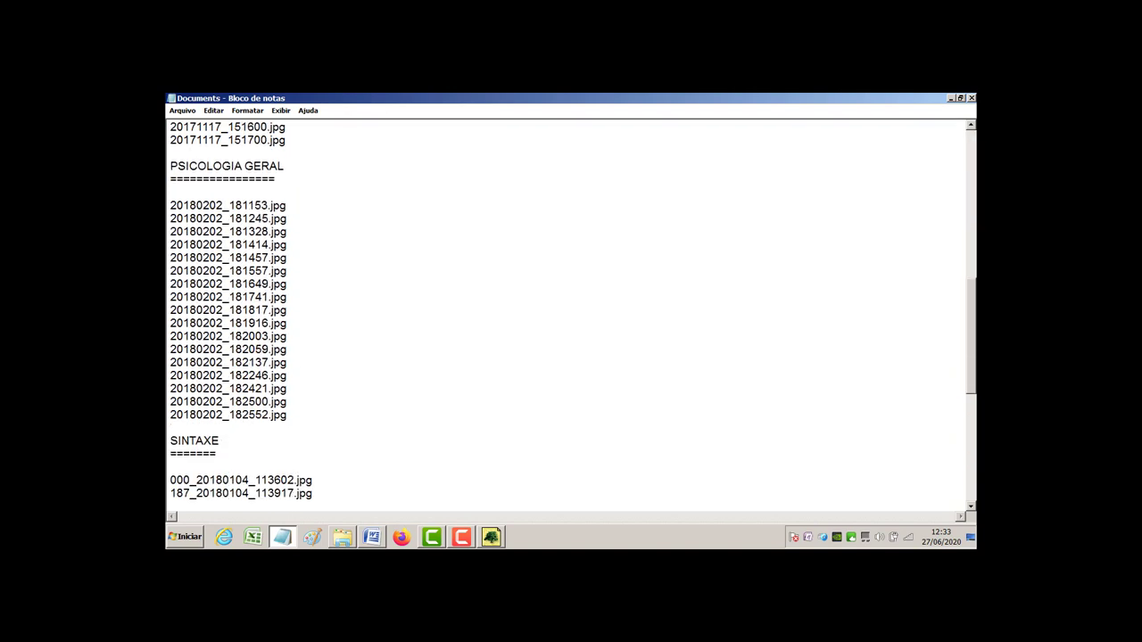
{"action": "left_click_drag", "start_coordinate": [207, 205], "coordinate": [322, 415]}
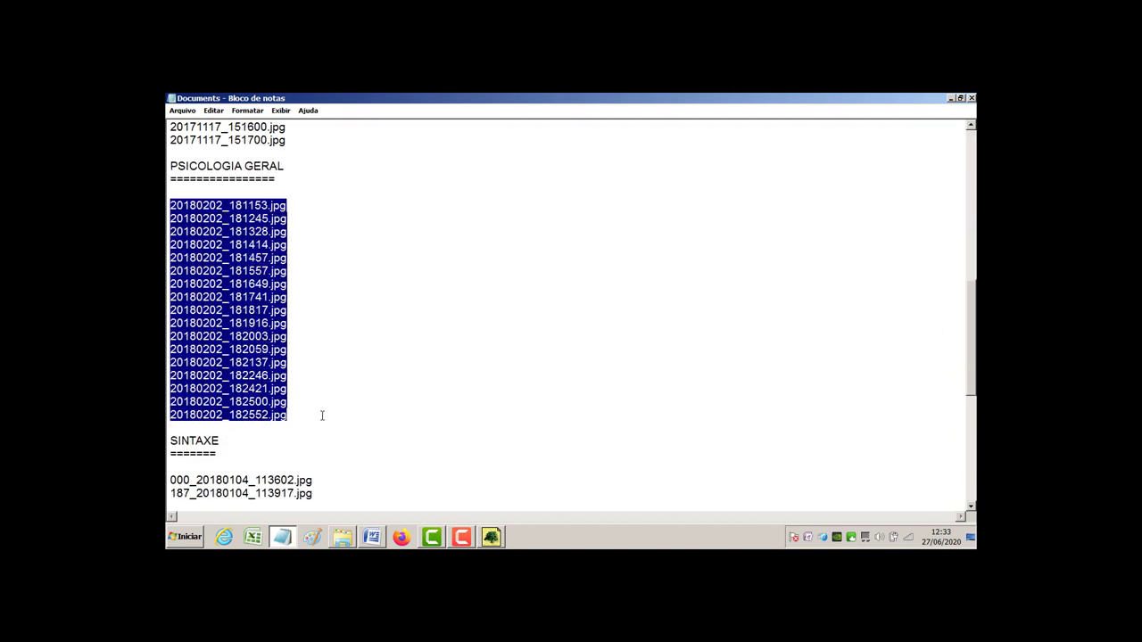
{"action": "left_click", "coordinate": [971, 99]}
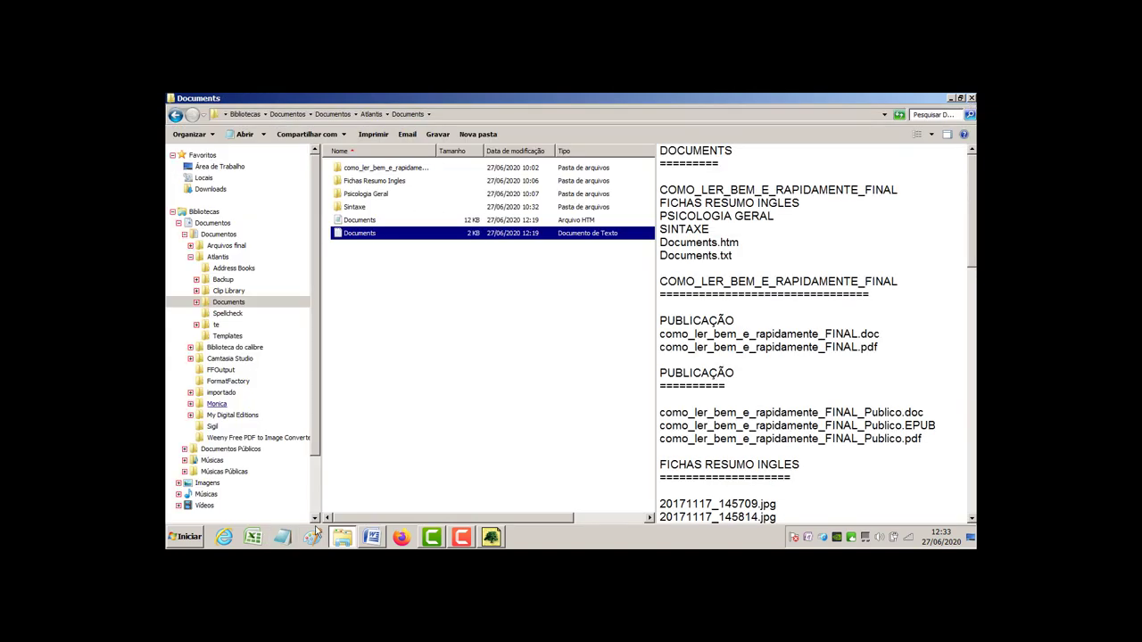
Step: Switch back to PrintFolders, exit it without registering, and show the desktop
{"action": "left_click", "coordinate": [493, 538]}
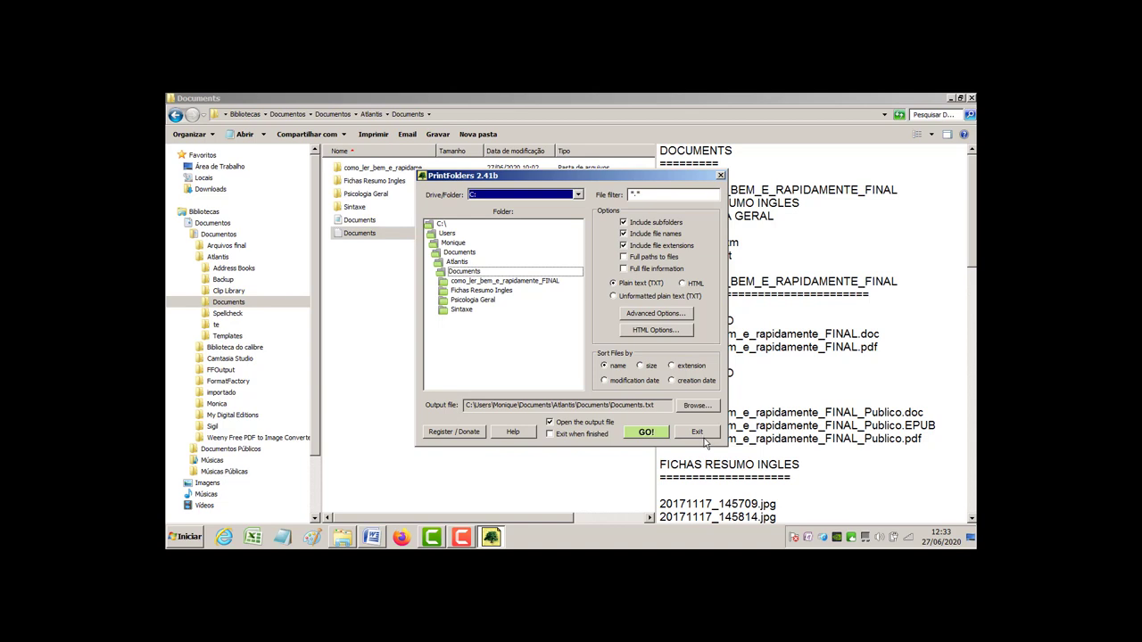
{"action": "left_click", "coordinate": [706, 440]}
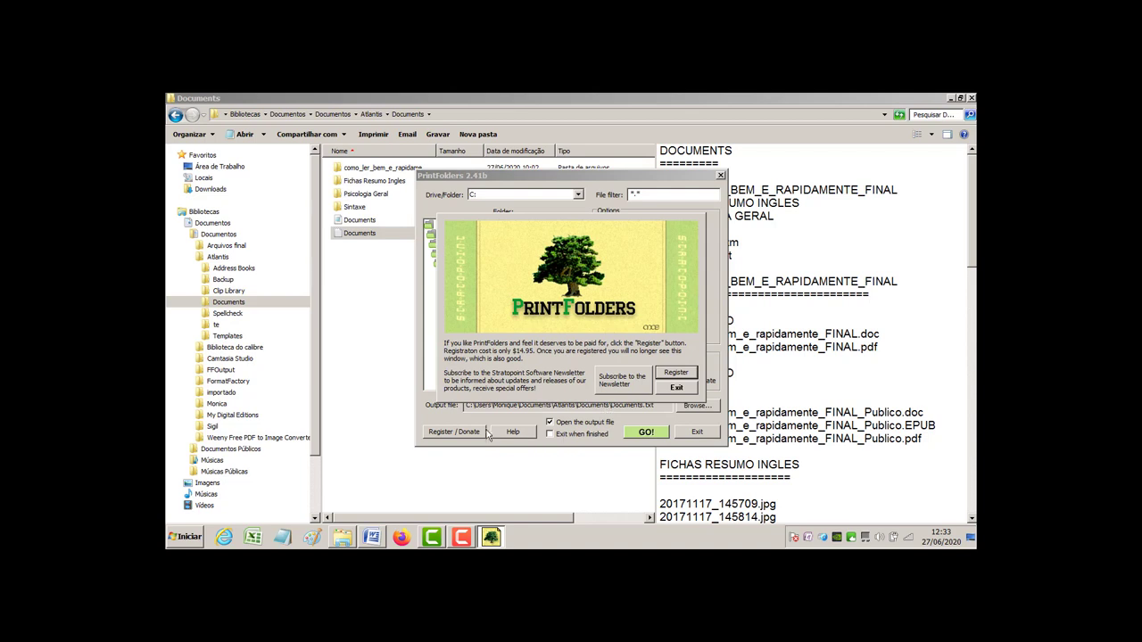
{"action": "left_click", "coordinate": [676, 388]}
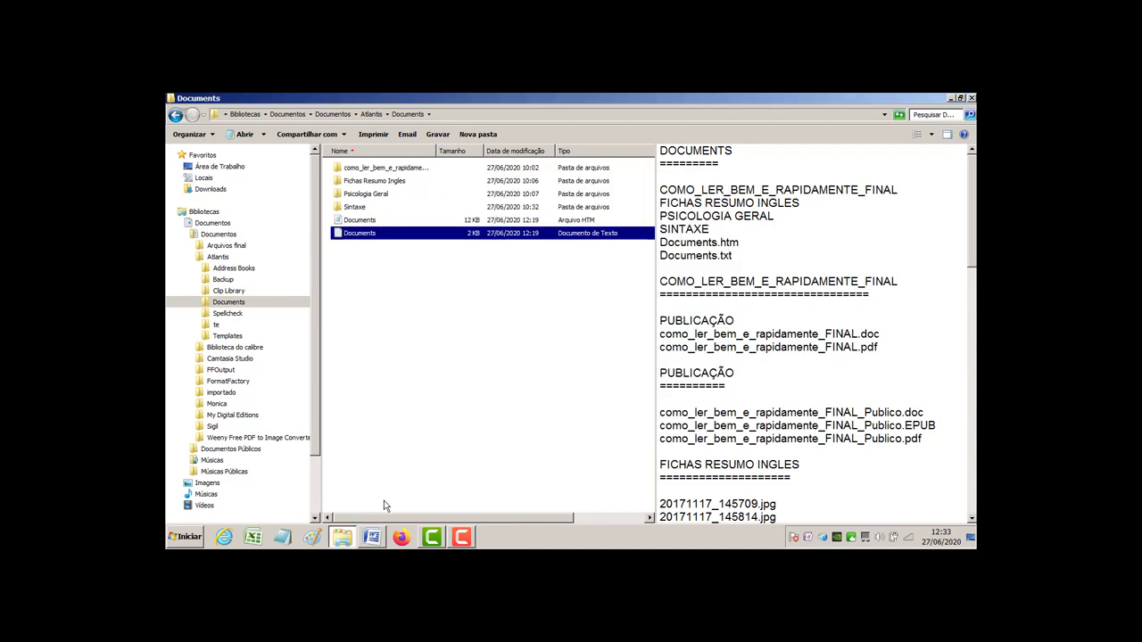
{"action": "left_click", "coordinate": [972, 537]}
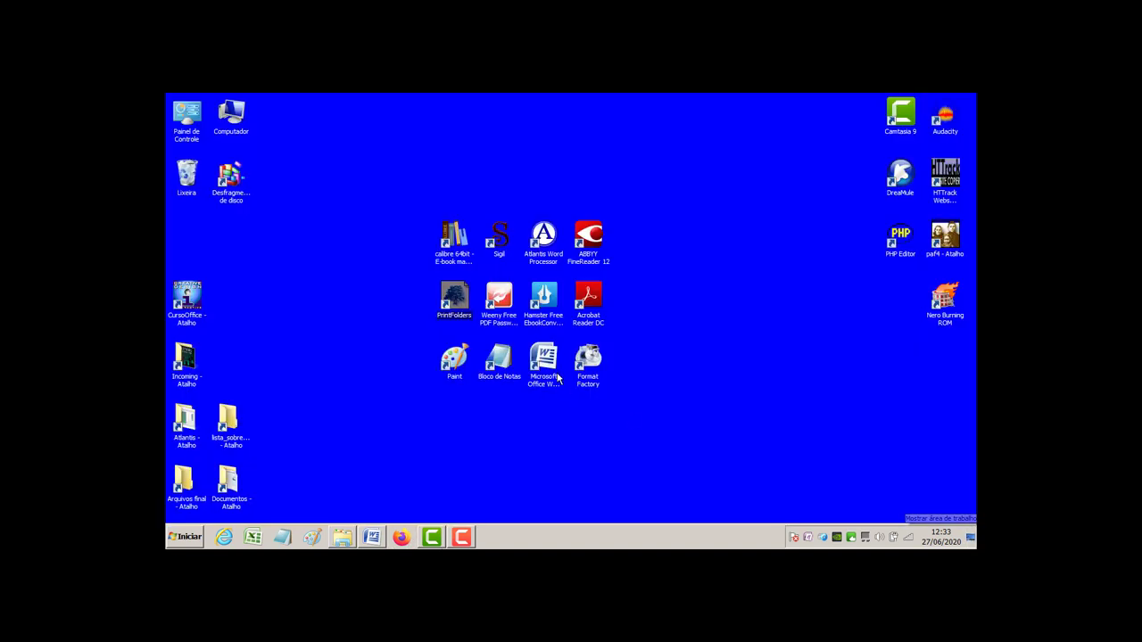
Step: Open Weeny Free PDF Password Remover, add 202006191718173.pdf from Downloads, and dismiss the PDF password request
{"action": "double_click", "coordinate": [505, 313]}
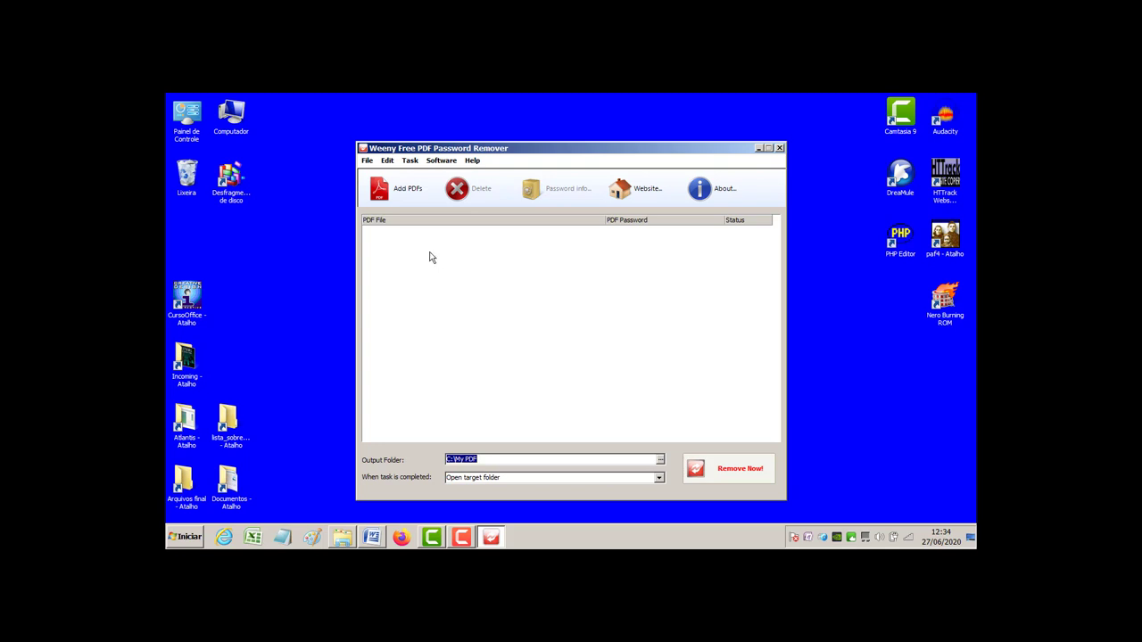
{"action": "left_click", "coordinate": [409, 191]}
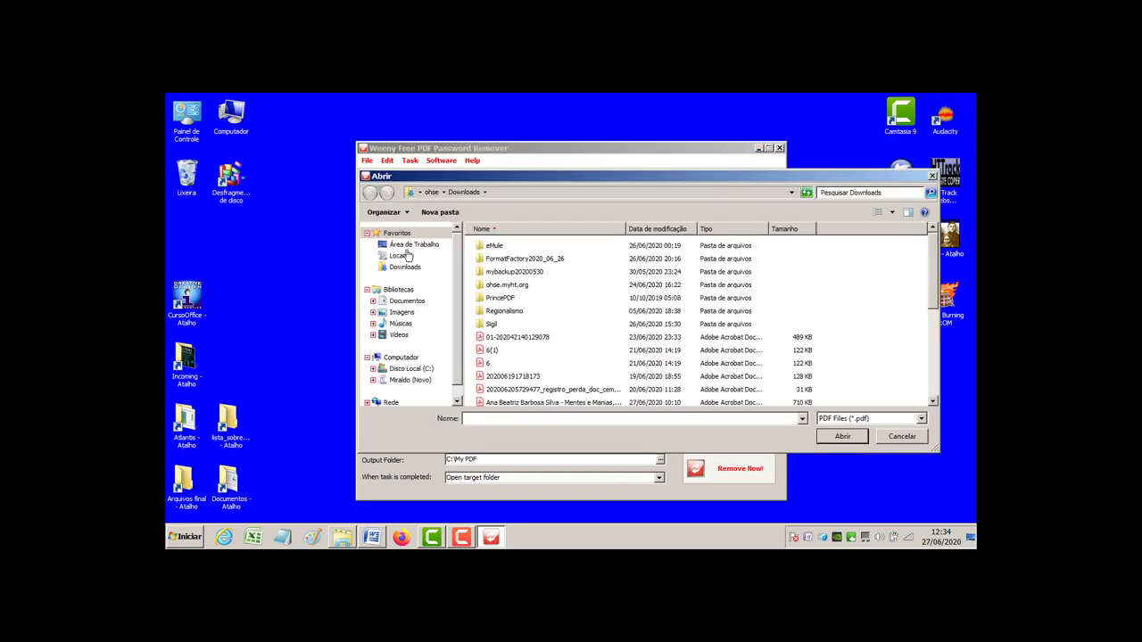
{"action": "double_click", "coordinate": [506, 377]}
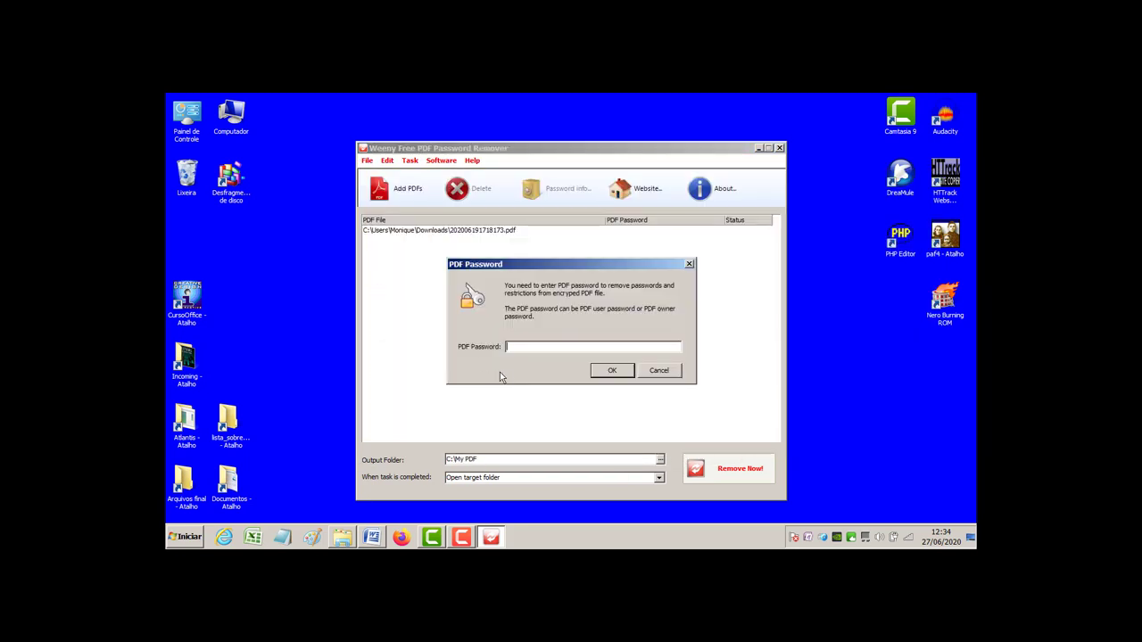
{"action": "left_click", "coordinate": [689, 265]}
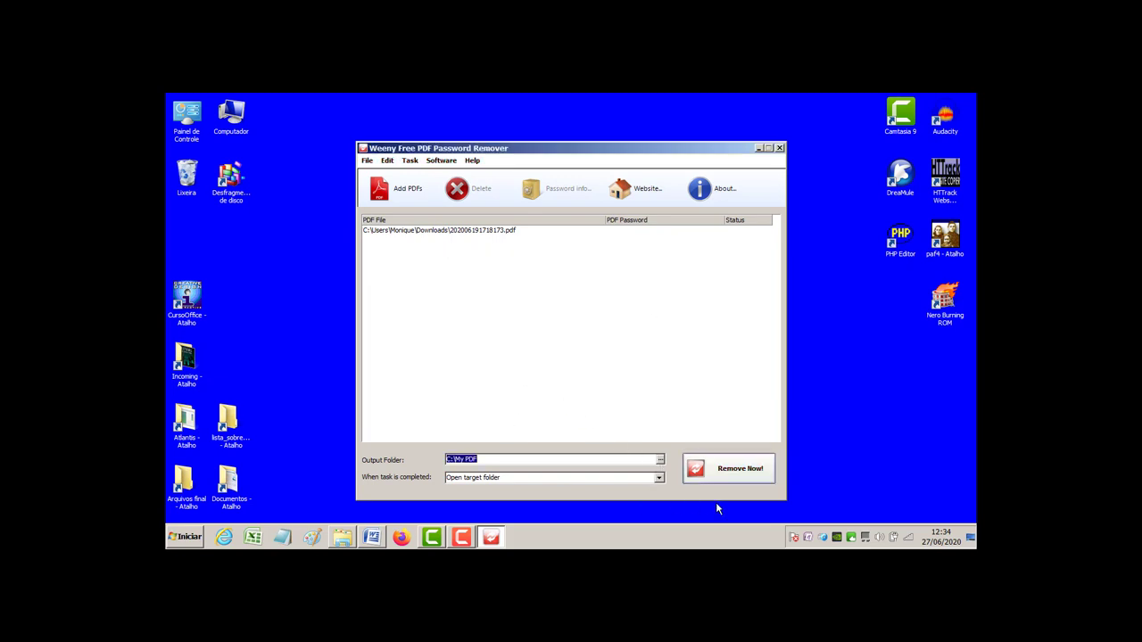
Step: Check the version information of Weeny Free PDF Password Remover, and close the program
{"action": "left_click", "coordinate": [471, 161]}
{"action": "left_click", "coordinate": [484, 202]}
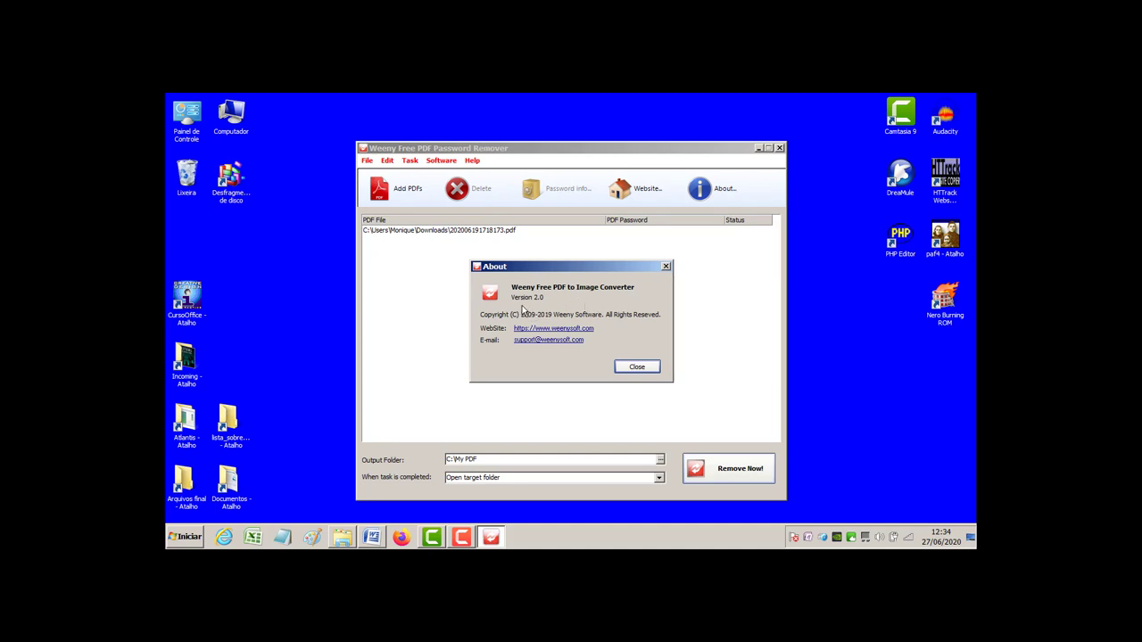
{"action": "left_click", "coordinate": [634, 368]}
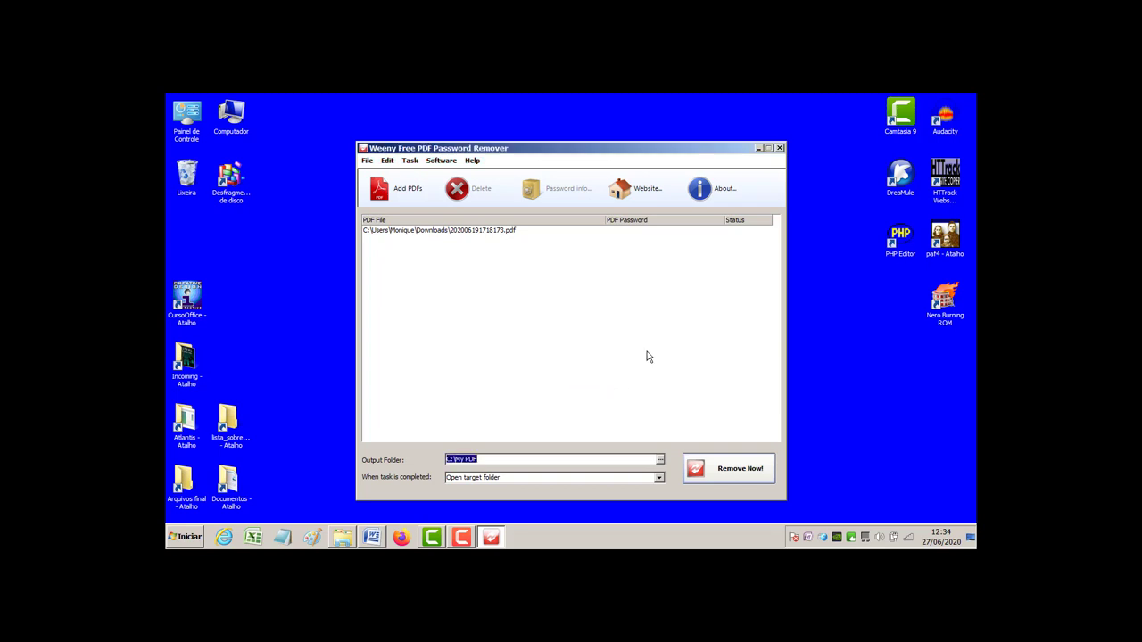
{"action": "left_click", "coordinate": [779, 148]}
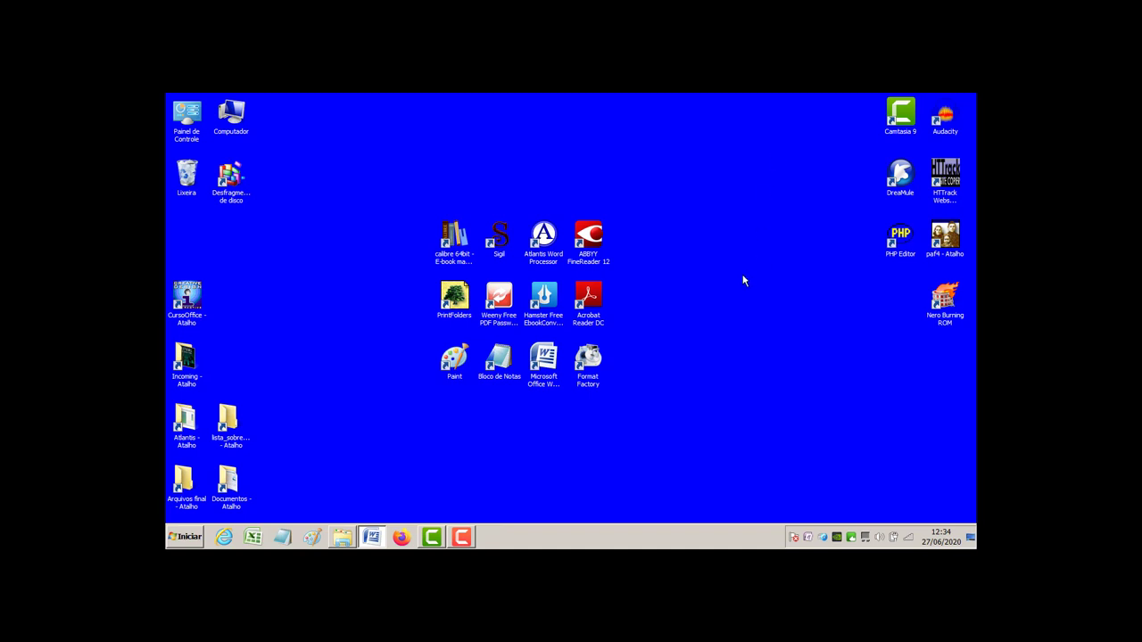
Step: Open Hamster Free Book Converter and add plantas_medicinais_comestiveis from the Arquivos final folder for conversion
{"action": "double_click", "coordinate": [549, 303]}
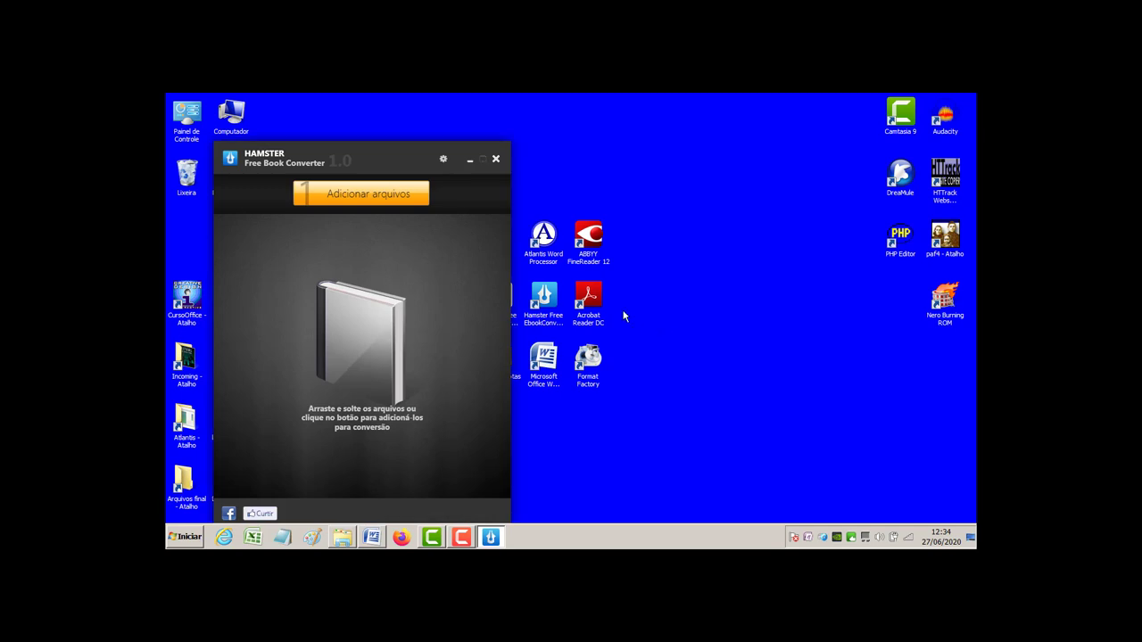
{"action": "left_click", "coordinate": [374, 200]}
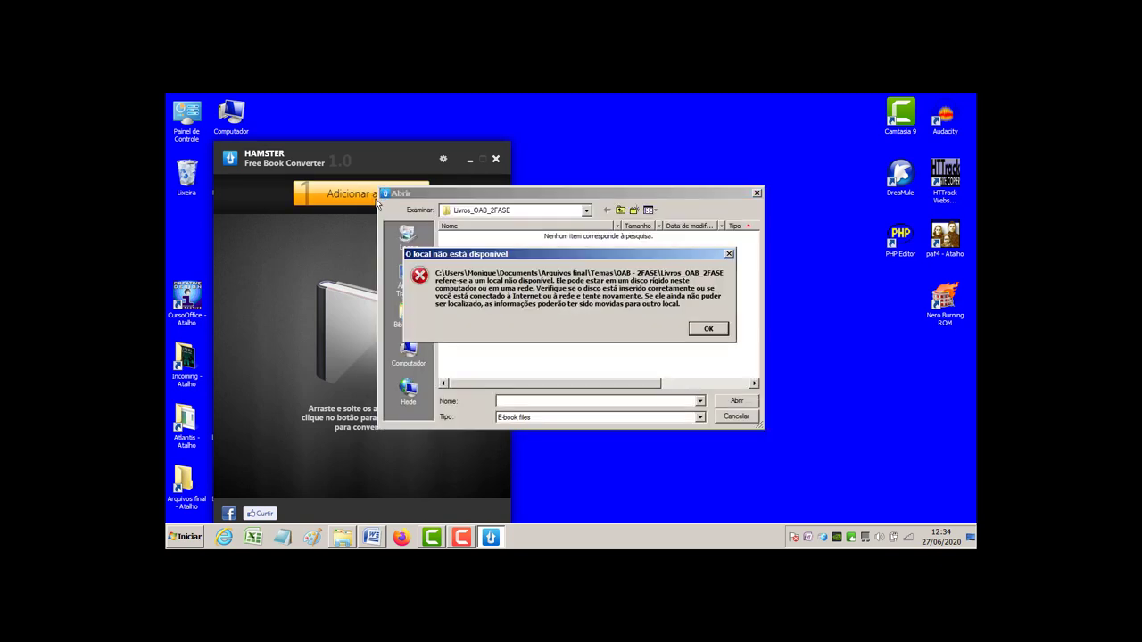
{"action": "left_click", "coordinate": [705, 332]}
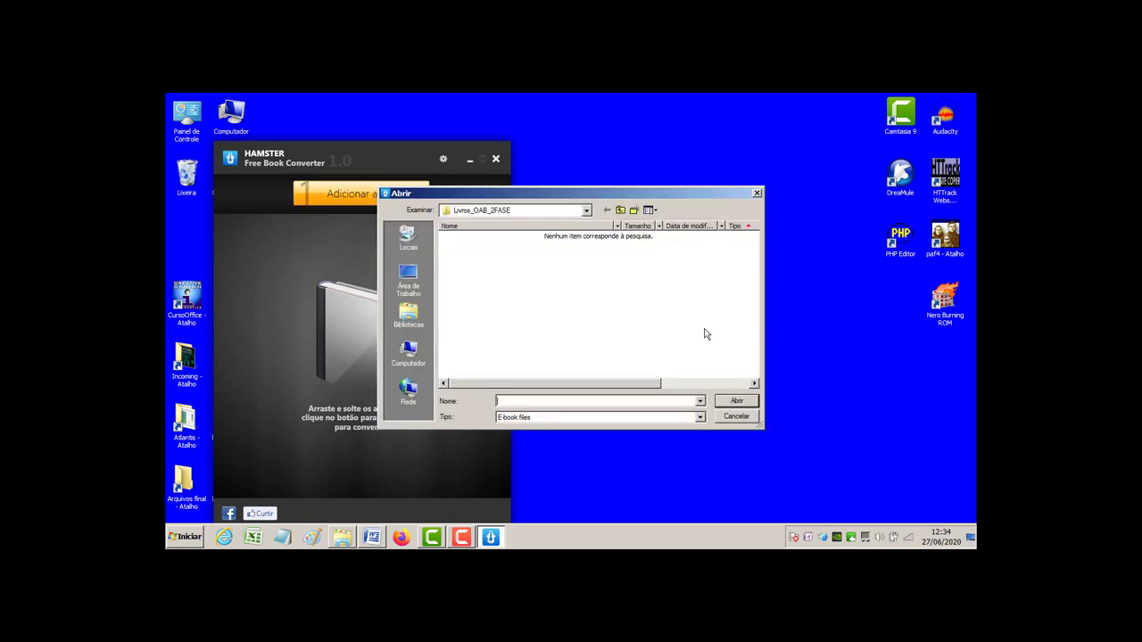
{"action": "left_click", "coordinate": [585, 211]}
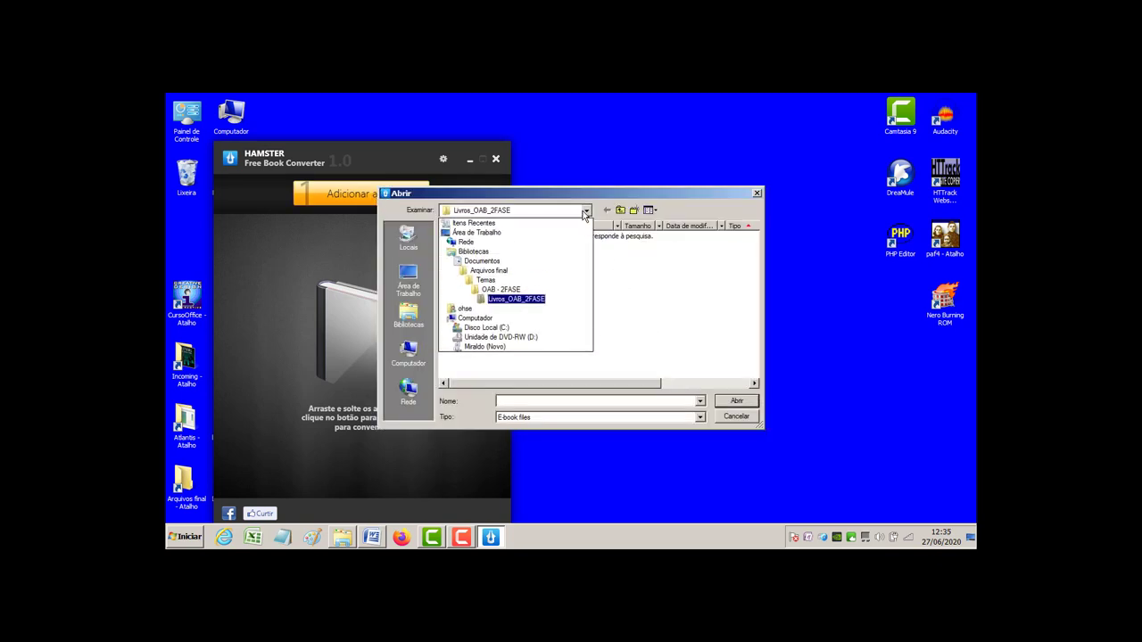
{"action": "left_click", "coordinate": [487, 272]}
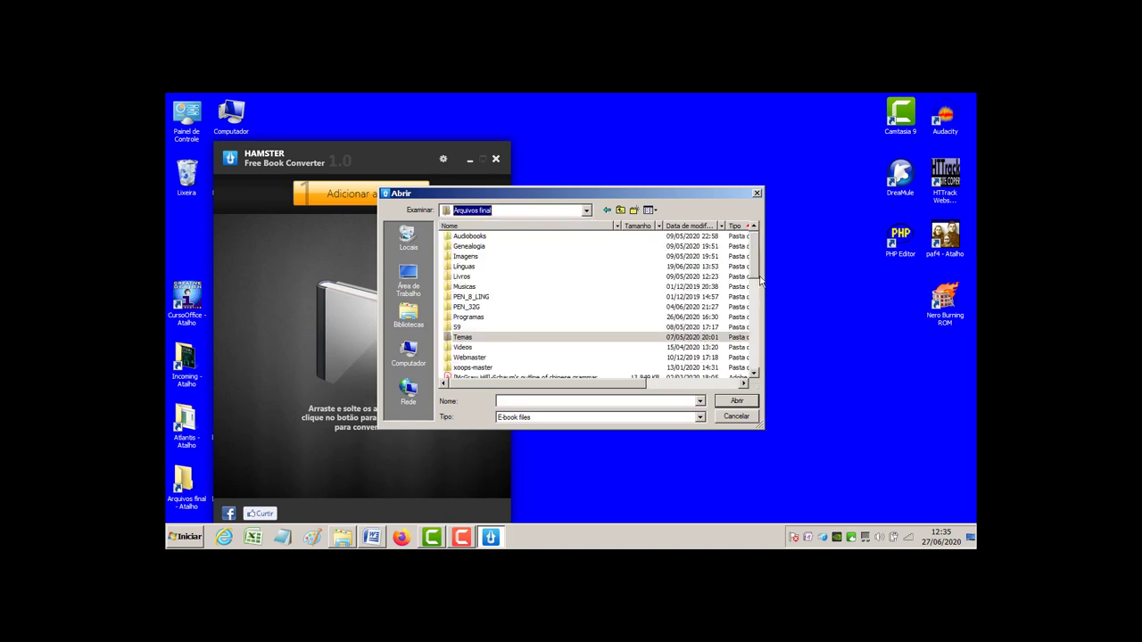
{"action": "left_click_drag", "start_coordinate": [762, 273], "coordinate": [772, 334]}
{"action": "left_click", "coordinate": [483, 338]}
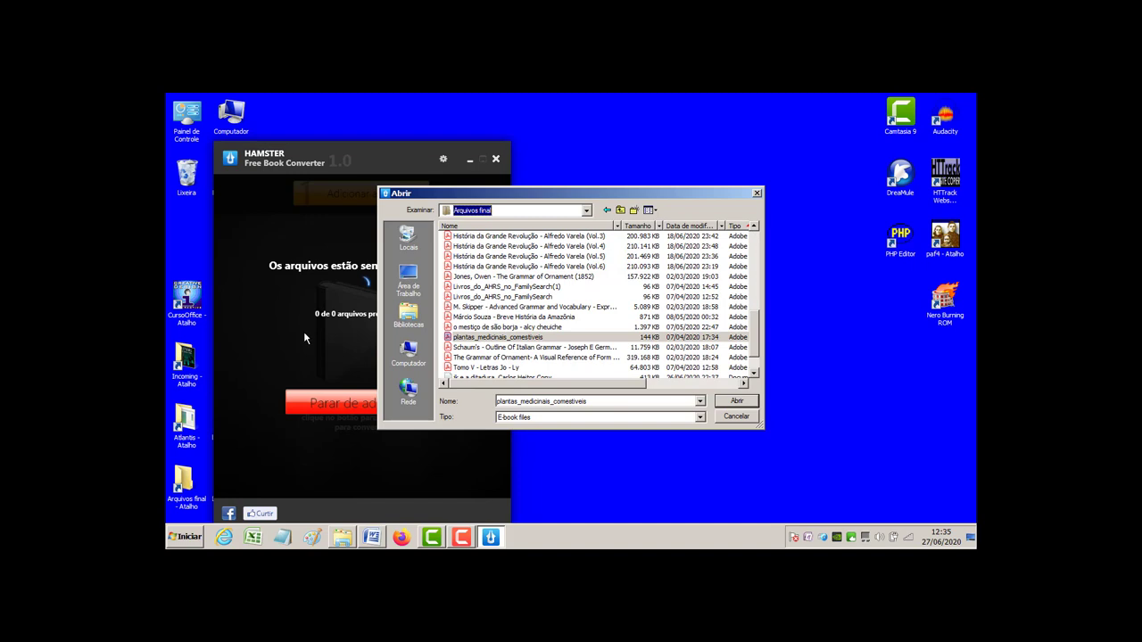
Step: Close the file selection, advance to the conversion target list in Hamster, and review the available devices and formats
{"action": "left_click", "coordinate": [755, 195]}
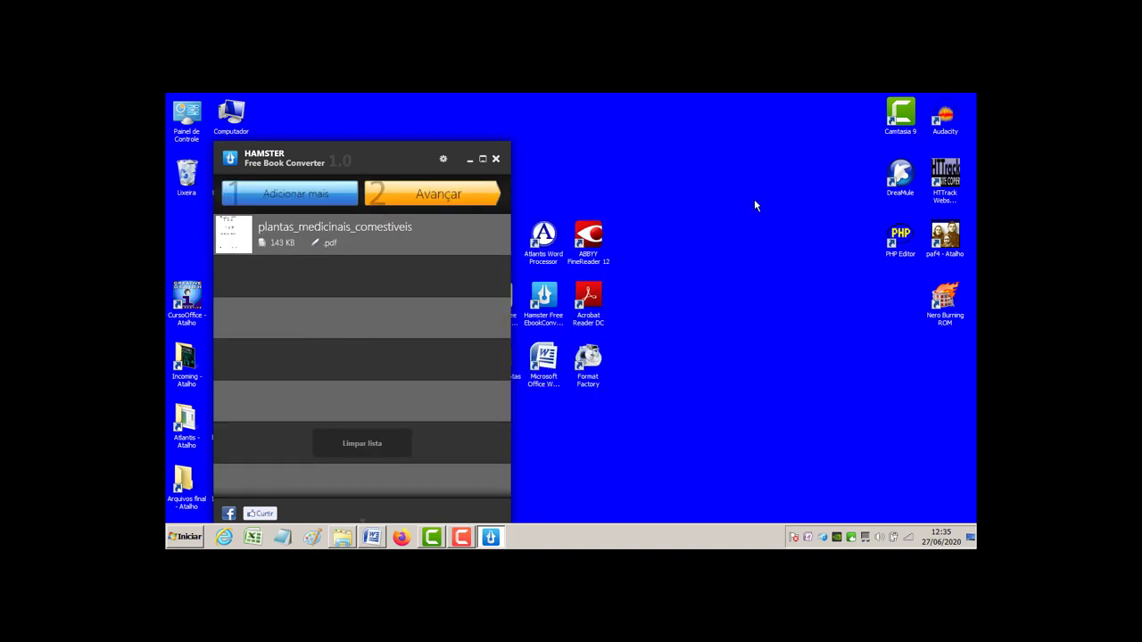
{"action": "left_click", "coordinate": [460, 198]}
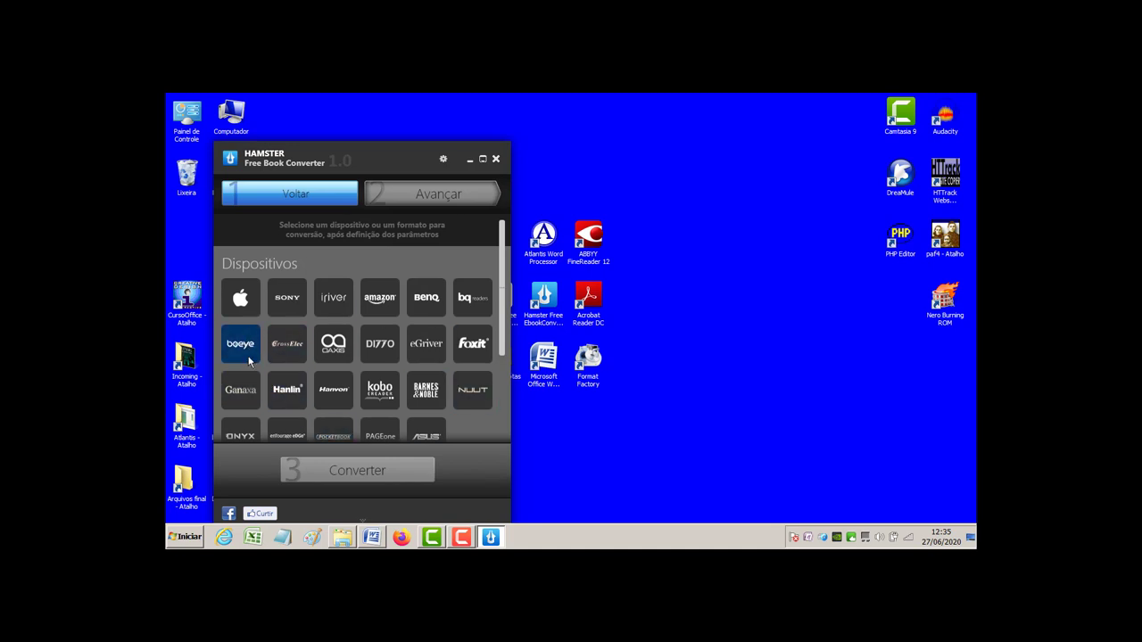
{"action": "scroll", "coordinate": [306, 408], "scroll_direction": "down", "scroll_amount": 3}
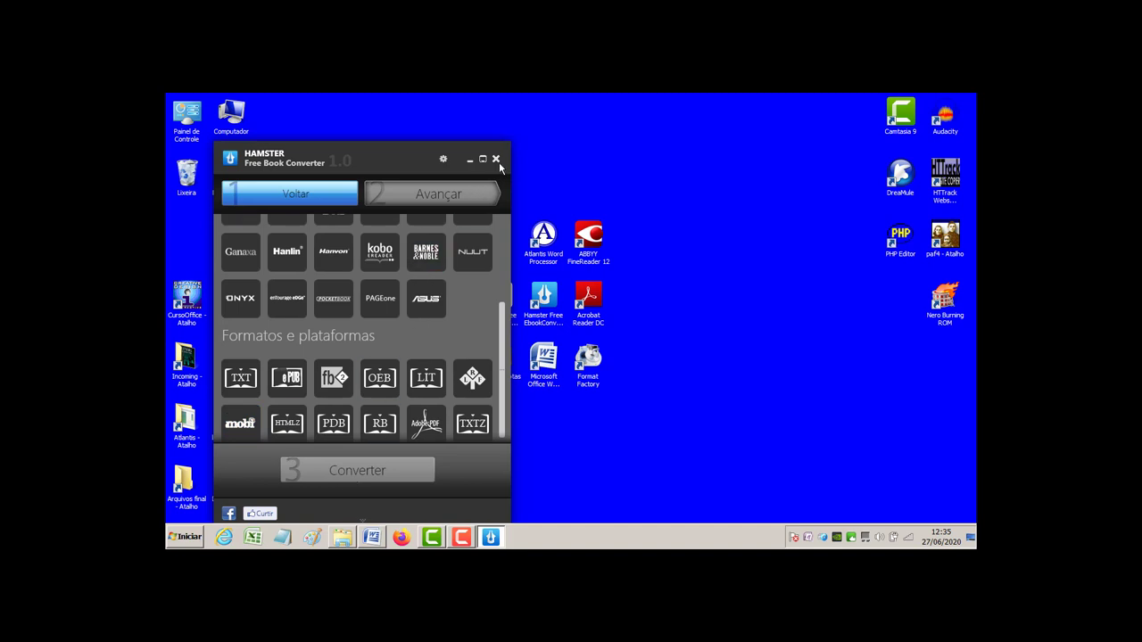
Step: Check the version information in Hamster's program options, and close the program
{"action": "left_click", "coordinate": [442, 160]}
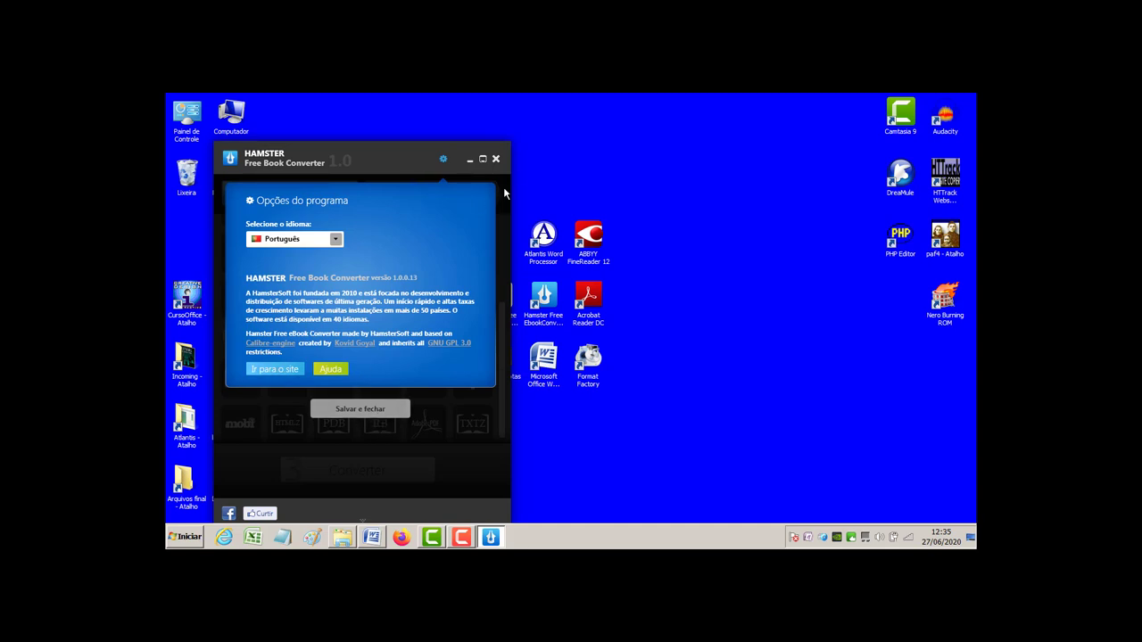
{"action": "left_click", "coordinate": [497, 160]}
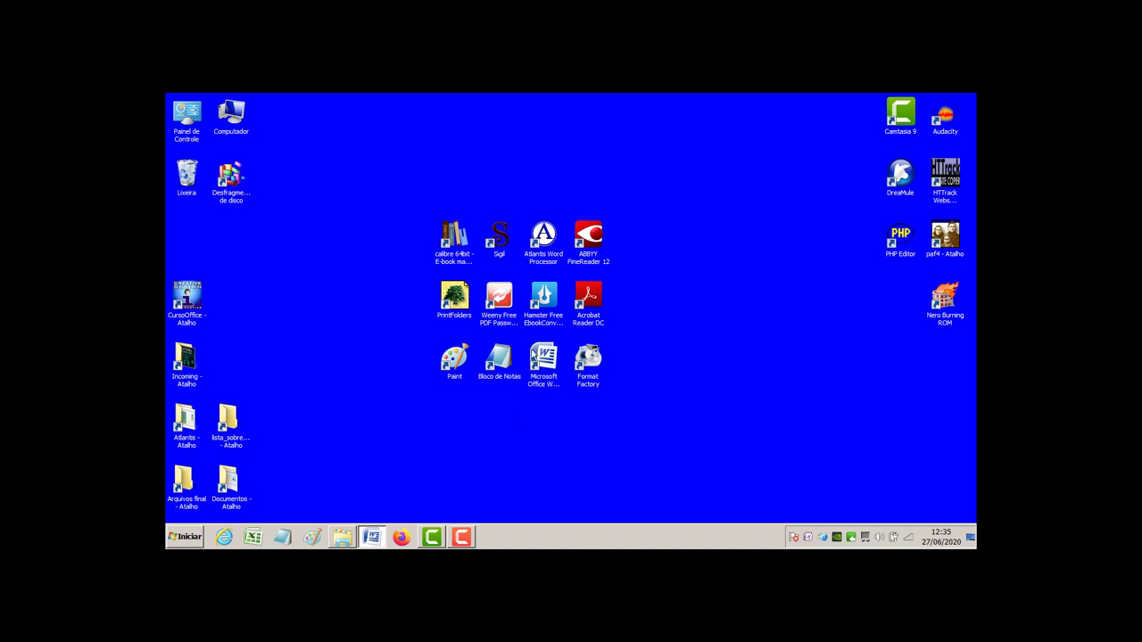
Step: Open Adobe Acrobat Reader DC to view its start page, and close the program
{"action": "double_click", "coordinate": [599, 300]}
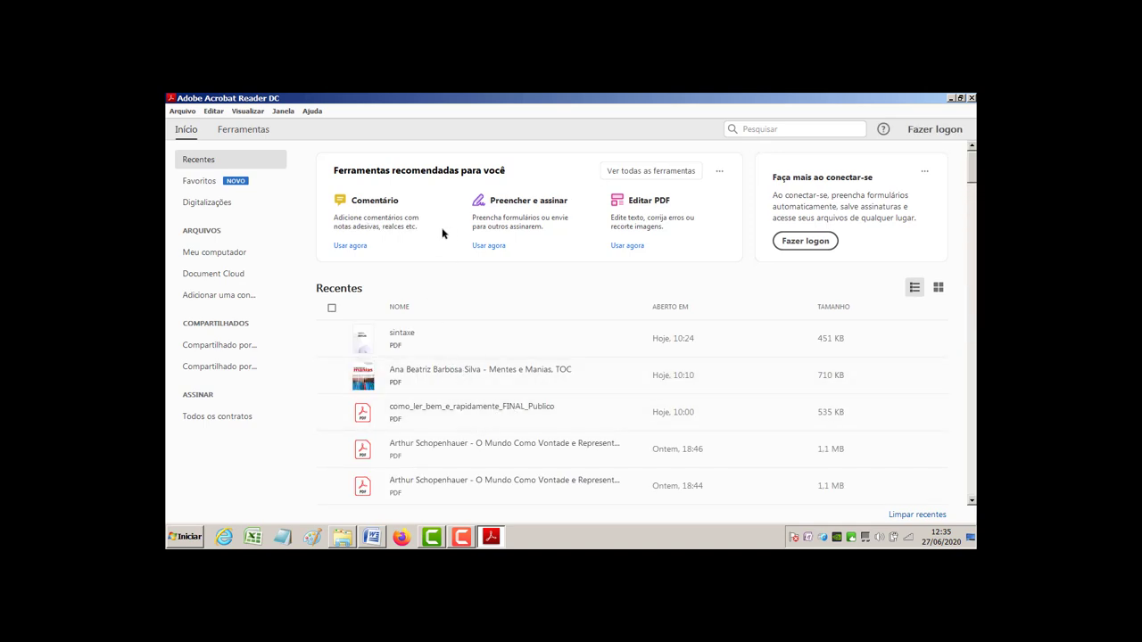
{"action": "left_click", "coordinate": [972, 97]}
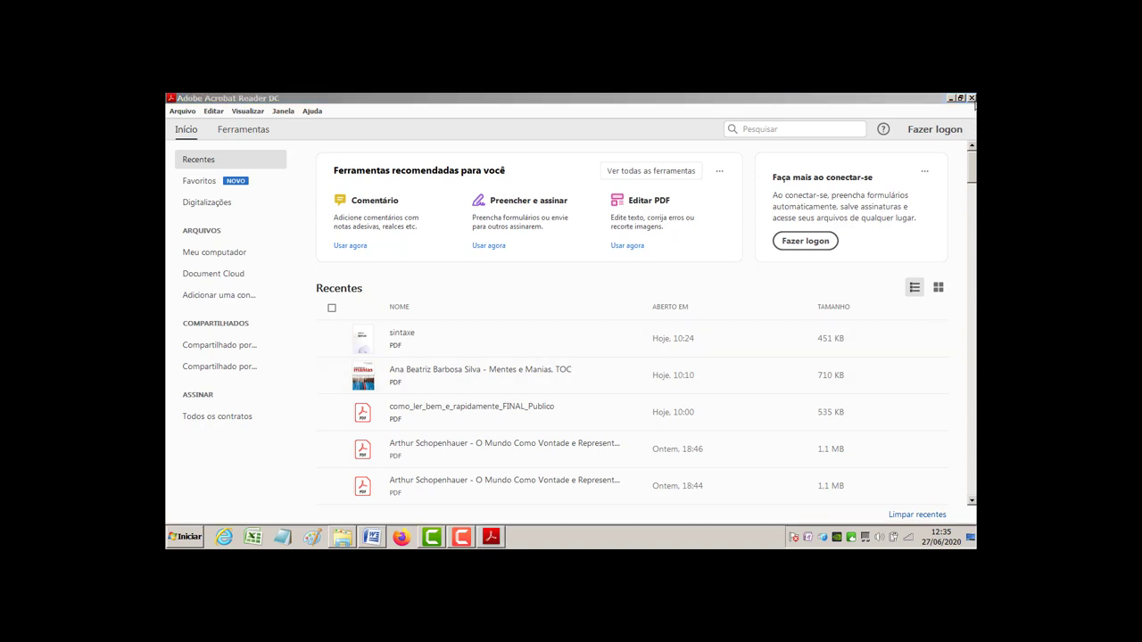
{"action": "left_click", "coordinate": [972, 98]}
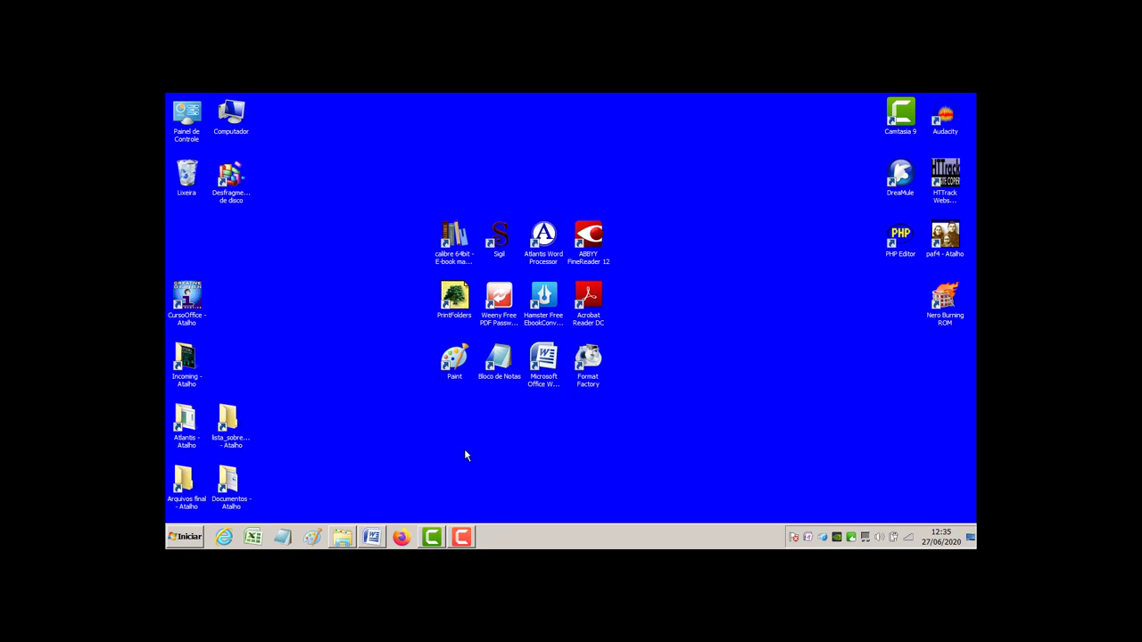
Step: Open Paint with a blank image, and get it out of the way to show the desktop
{"action": "left_click", "coordinate": [451, 368]}
{"action": "double_click", "coordinate": [452, 368]}
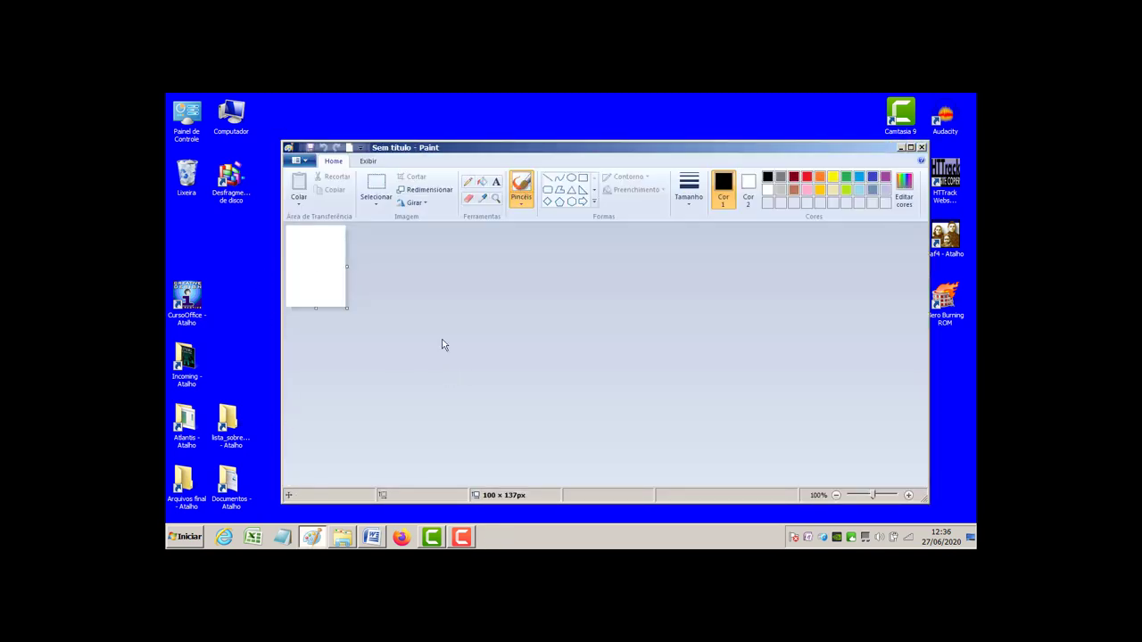
{"action": "left_click", "coordinate": [960, 392]}
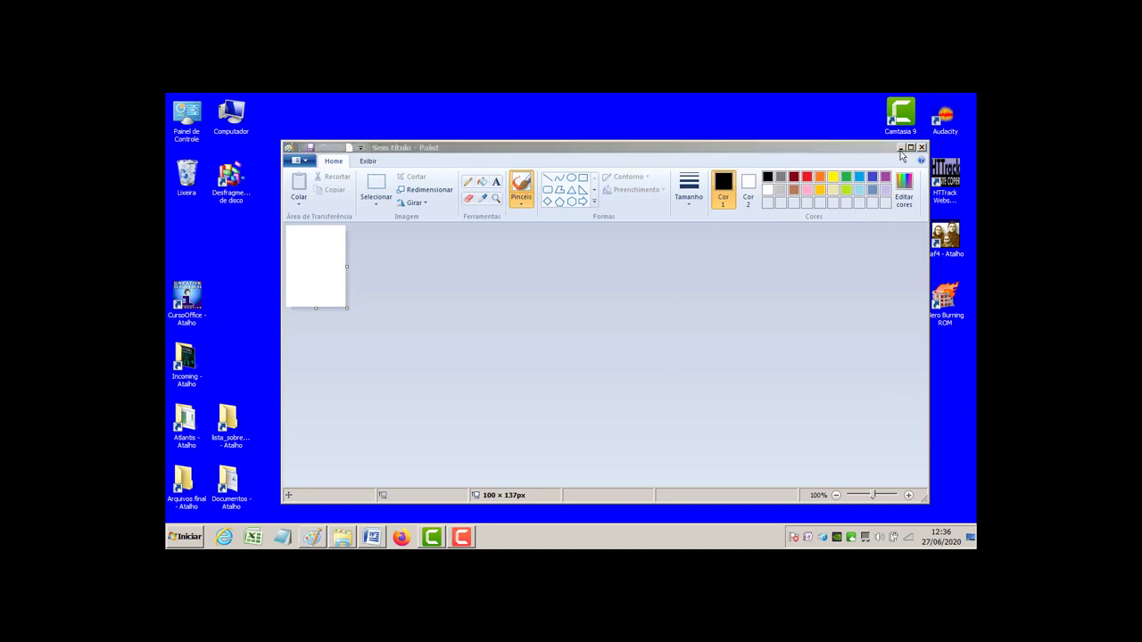
{"action": "left_click", "coordinate": [855, 227]}
{"action": "key", "text": "super+d"}
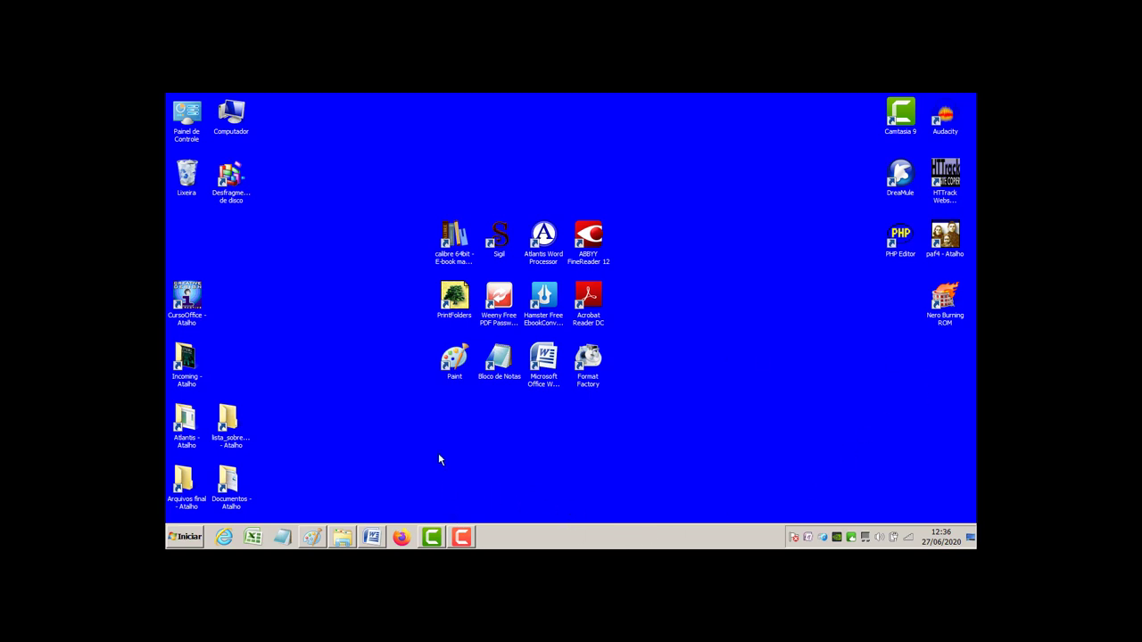
Step: Open another Paint window, paste the desktop screen capture into the blank image, and maximize the window
{"action": "left_click", "coordinate": [448, 375]}
{"action": "double_click", "coordinate": [448, 375]}
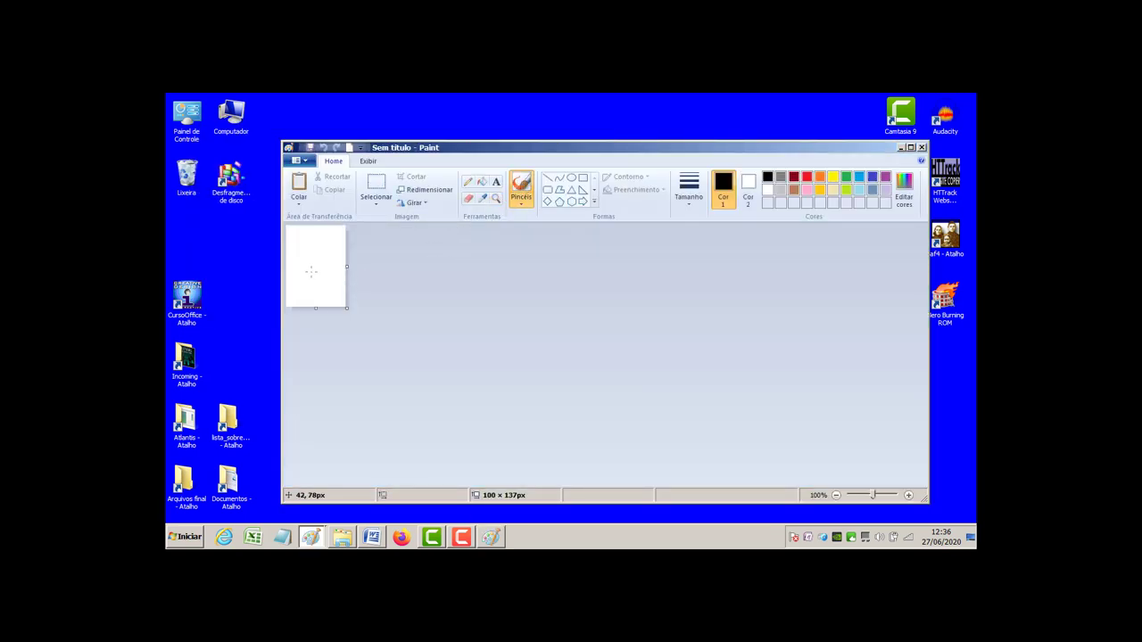
{"action": "key", "text": "ctrl+v"}
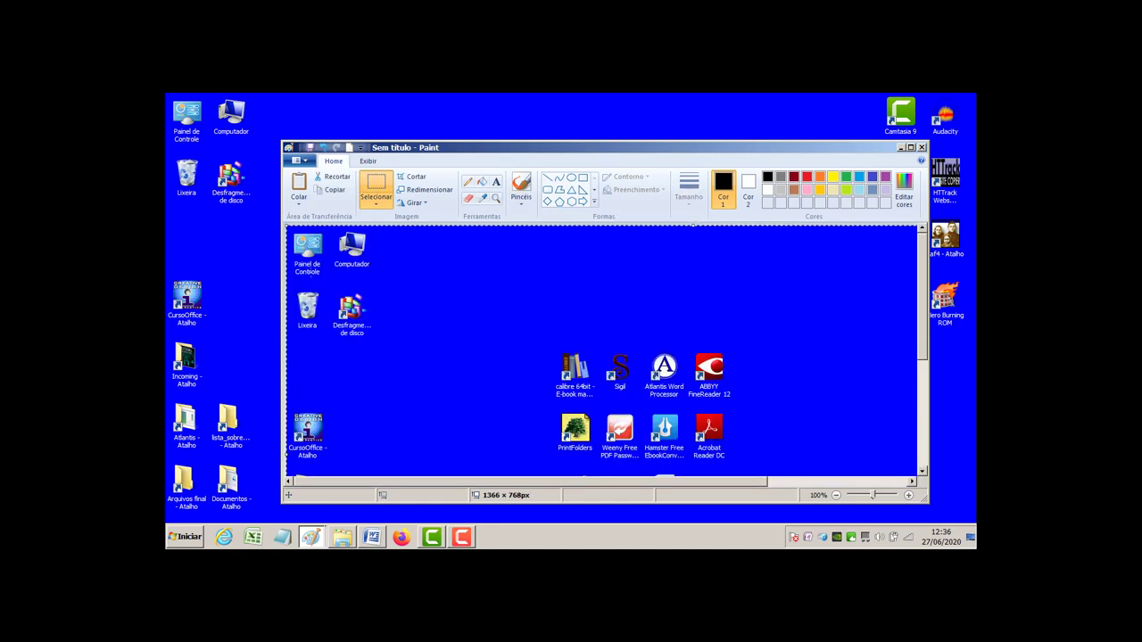
{"action": "left_click", "coordinate": [911, 147]}
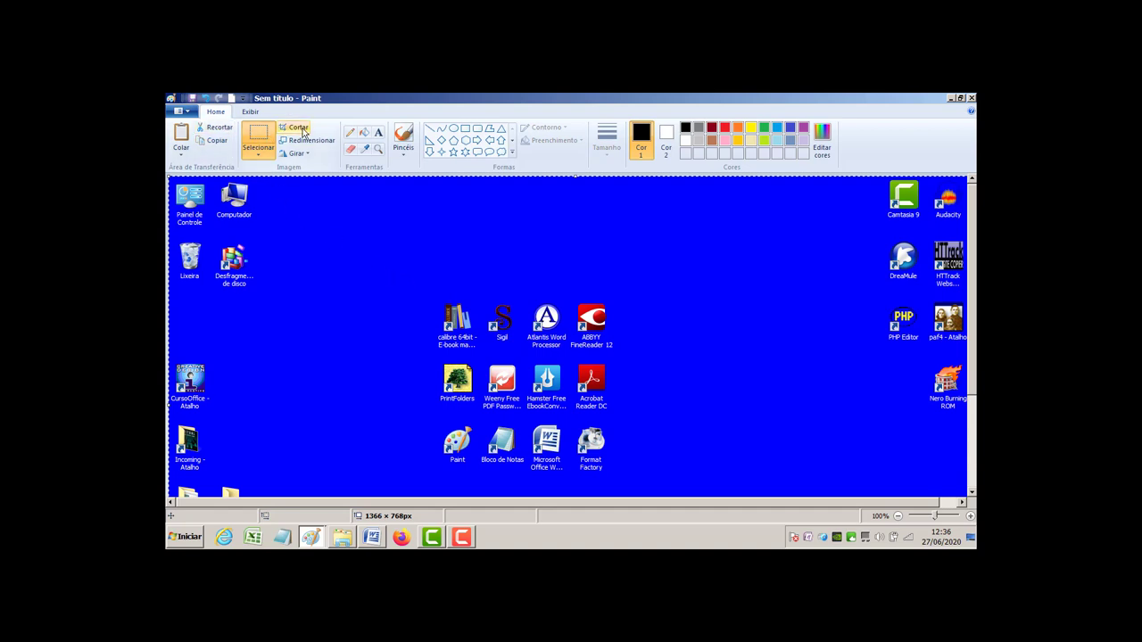
Step: Select the block of e-book program icons in the capture, about 382 × 336 px, and cut it out
{"action": "left_click", "coordinate": [298, 128]}
{"action": "left_click_drag", "start_coordinate": [416, 288], "coordinate": [644, 487]}
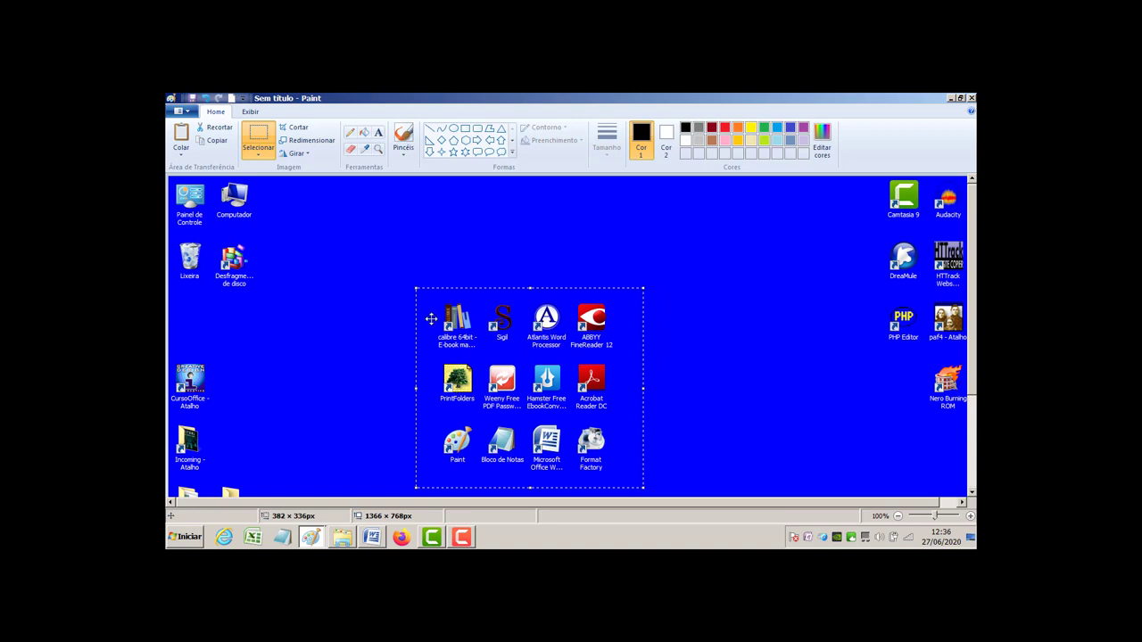
{"action": "right_click", "coordinate": [480, 358]}
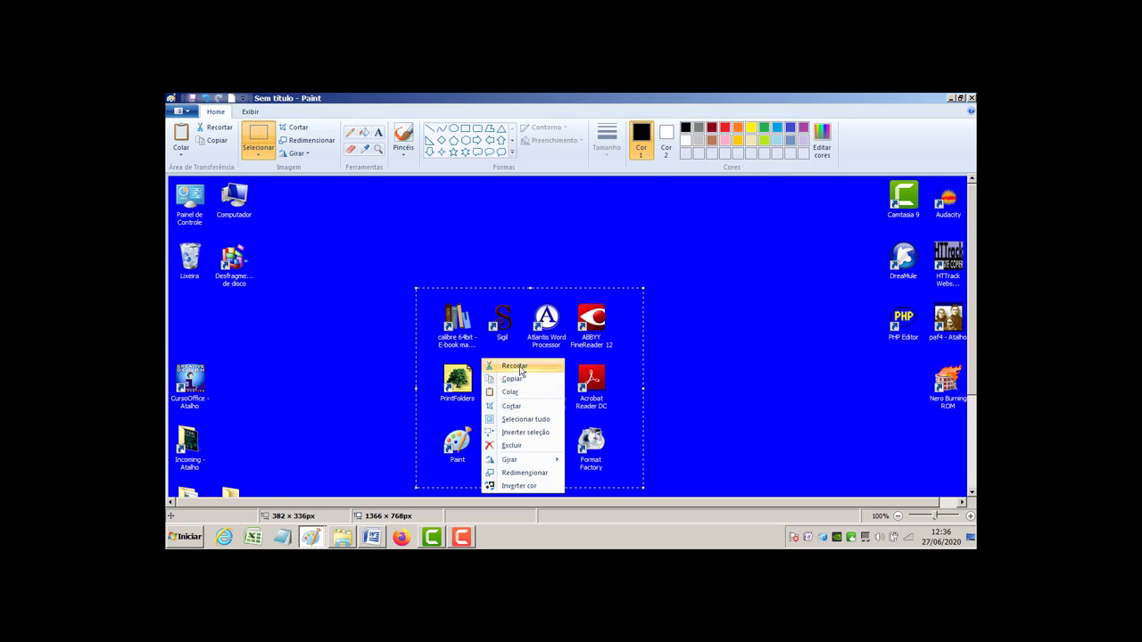
{"action": "left_click", "coordinate": [515, 366]}
Step: Start a new image without saving the current one, and paste the cut icon block into it
{"action": "left_click", "coordinate": [180, 111]}
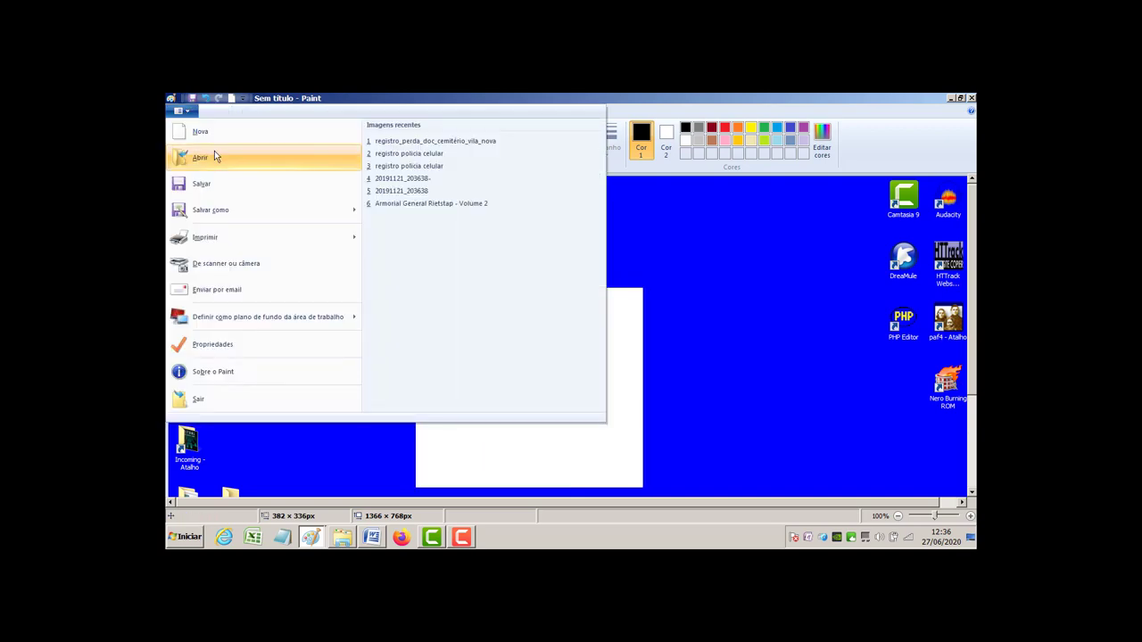
{"action": "left_click", "coordinate": [207, 132]}
{"action": "left_click", "coordinate": [583, 319]}
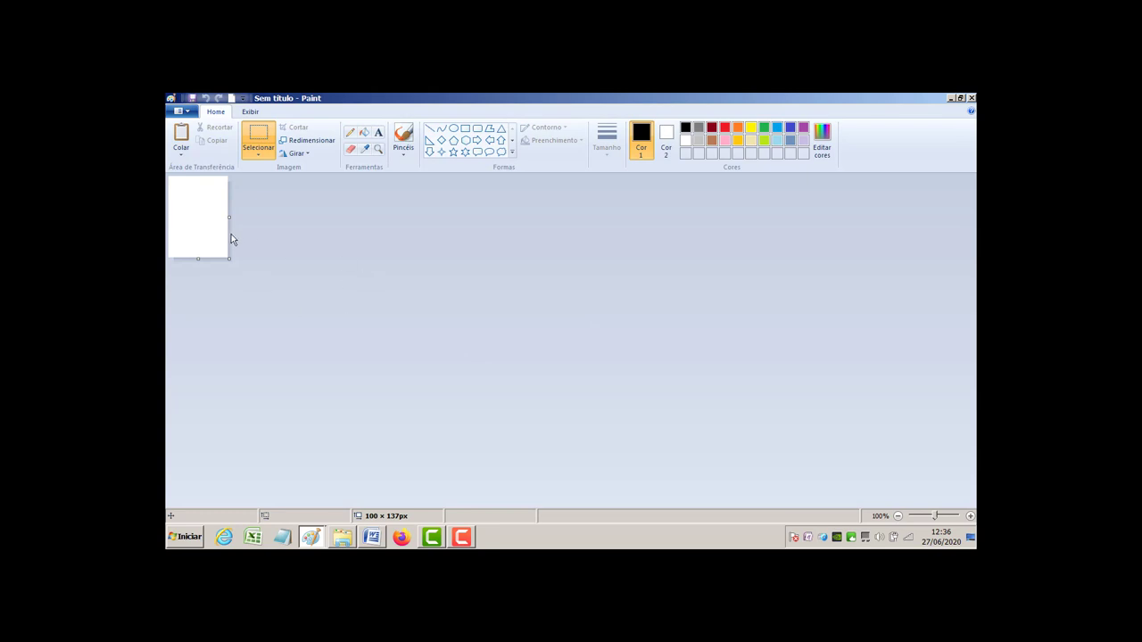
{"action": "key", "text": "ctrl+v"}
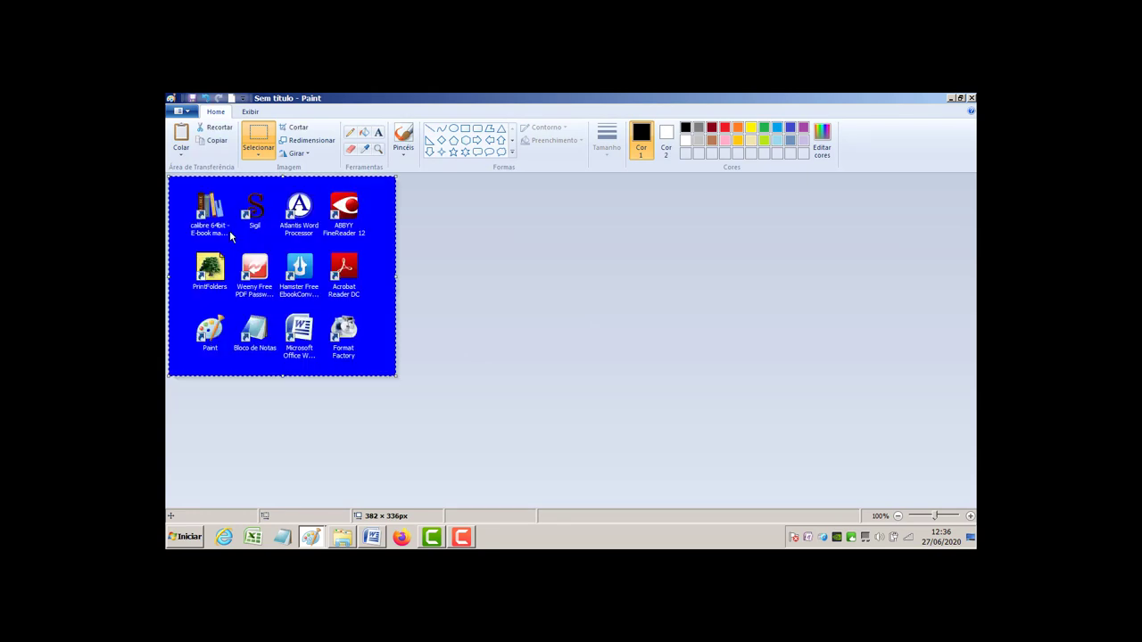
Step: Begin saving the image as a JPEG, cancel the save, and close Paint without saving changes
{"action": "left_click", "coordinate": [191, 113]}
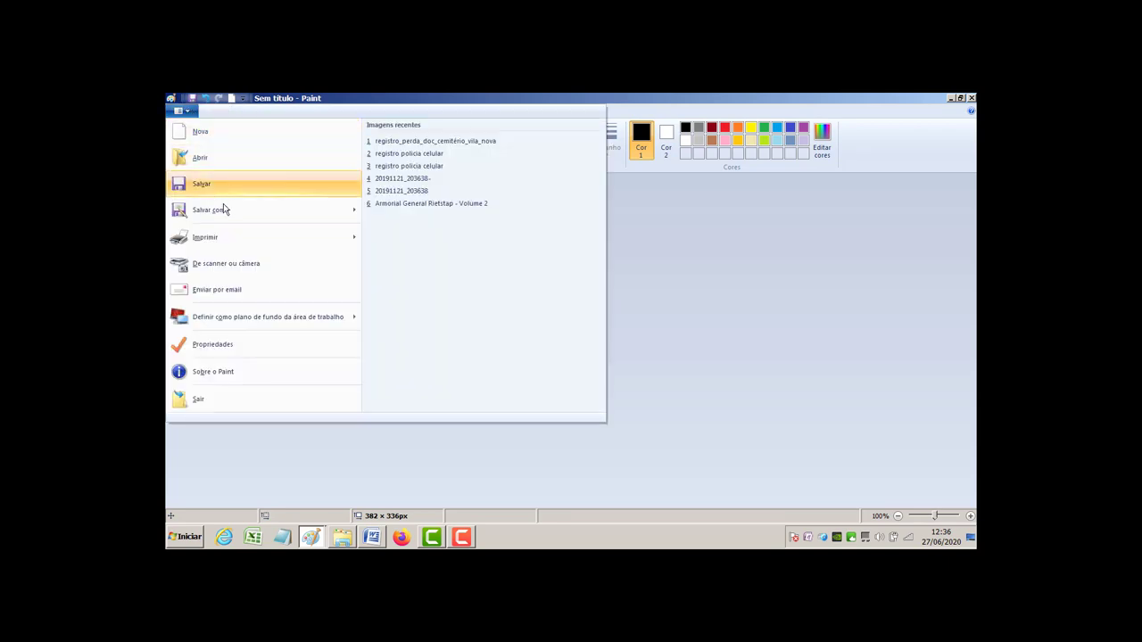
{"action": "mouse_move", "coordinate": [224, 211]}
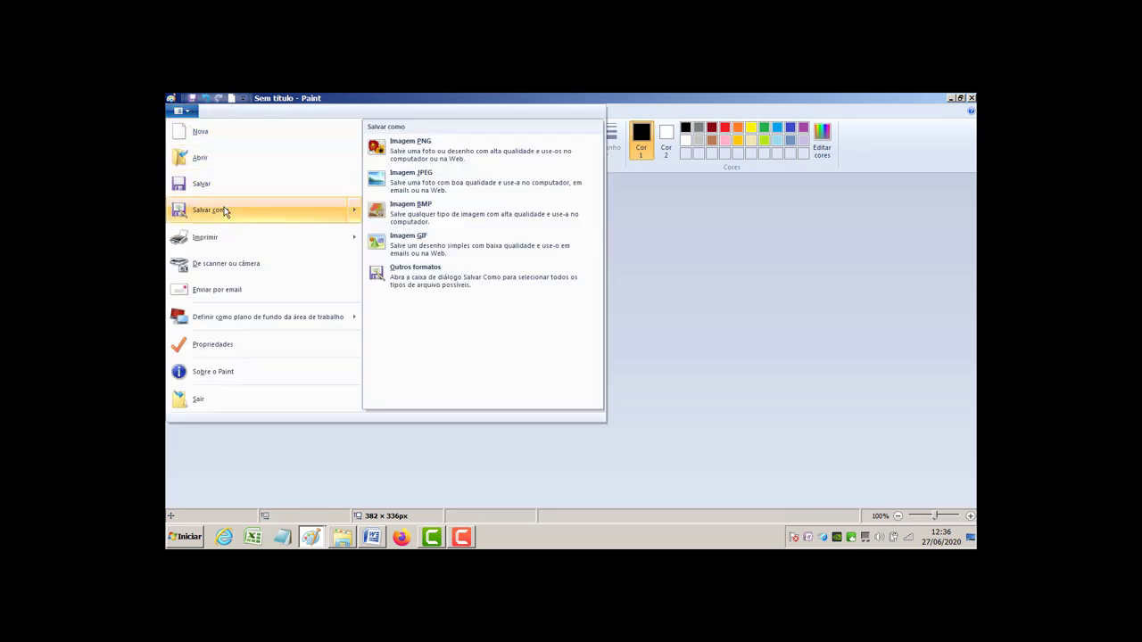
{"action": "left_click", "coordinate": [454, 177]}
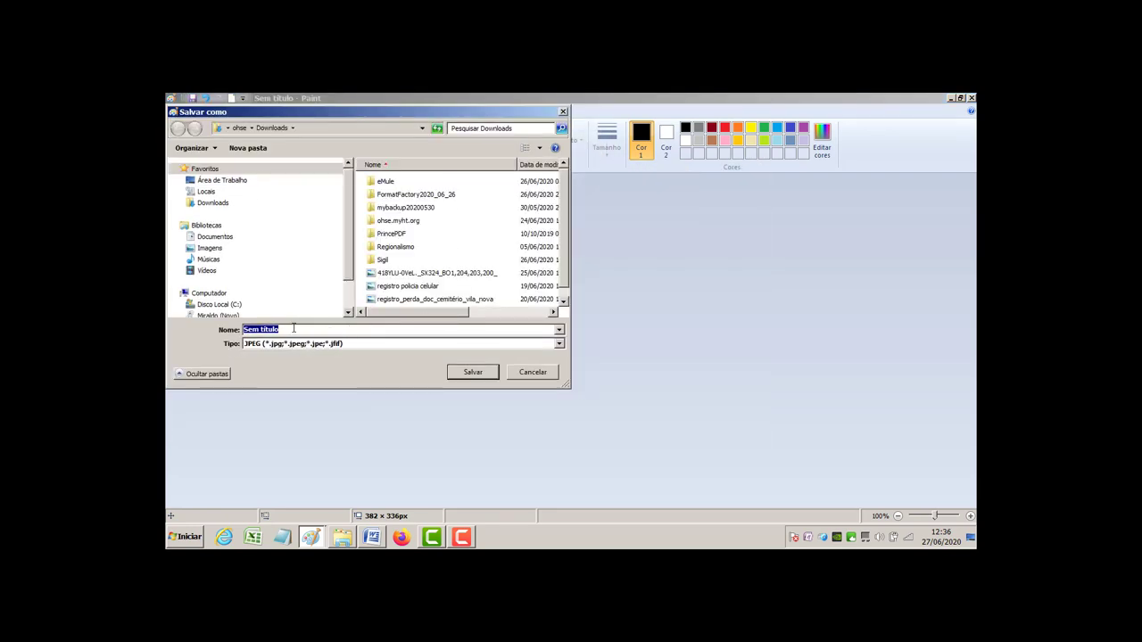
{"action": "left_click", "coordinate": [528, 373]}
{"action": "left_click", "coordinate": [972, 98]}
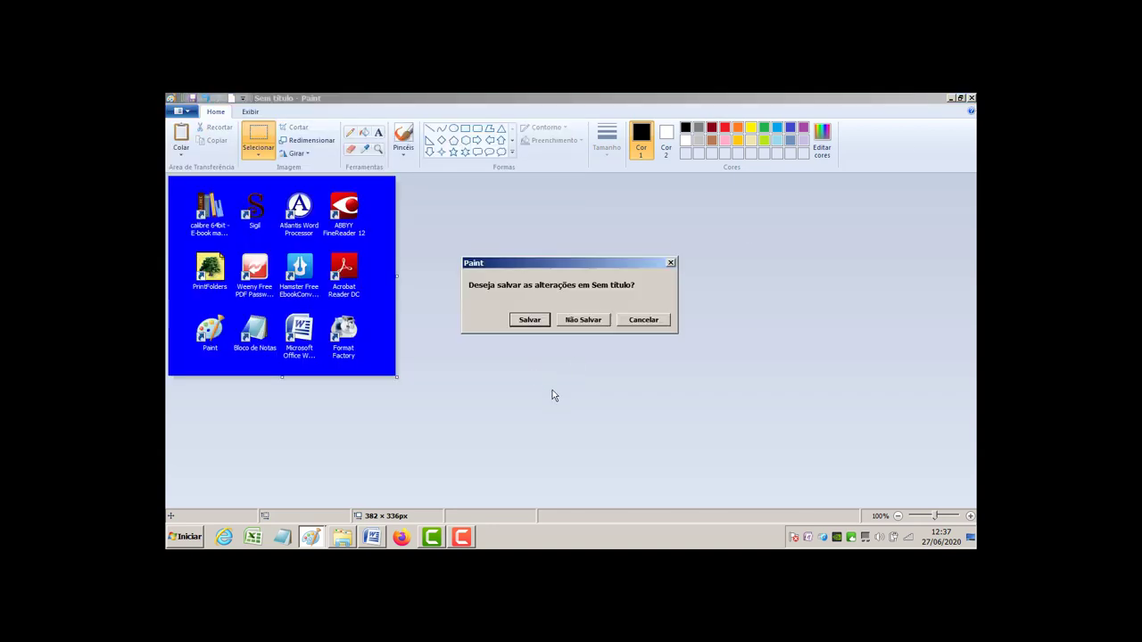
{"action": "left_click", "coordinate": [586, 320]}
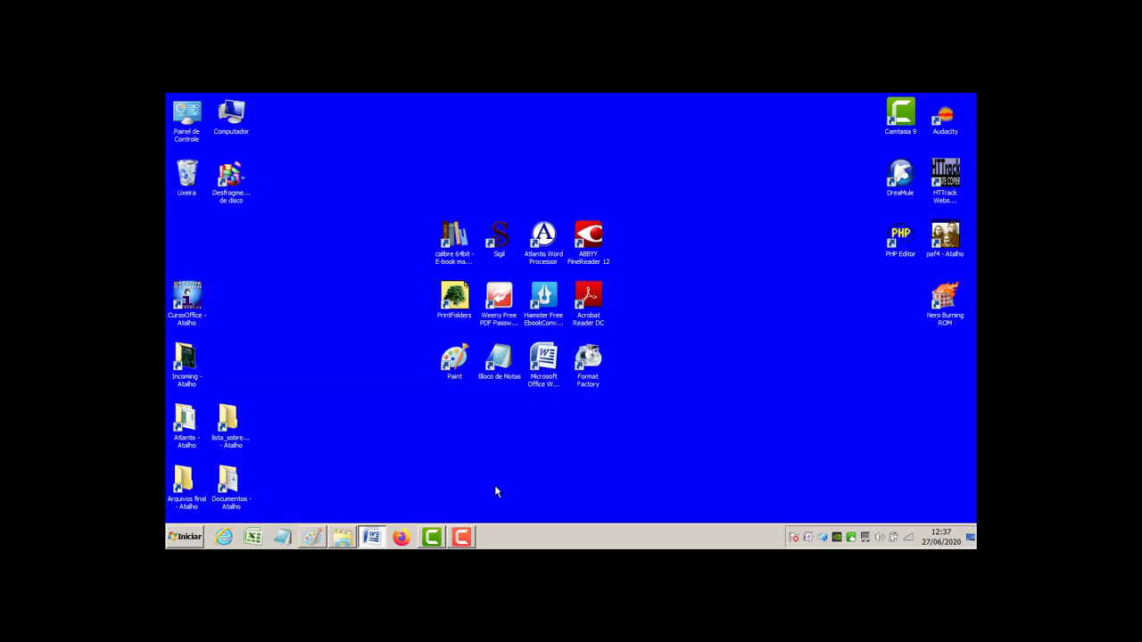
Step: Open Bloco de Notas from the desktop and look over its file commands
{"action": "left_click", "coordinate": [501, 369]}
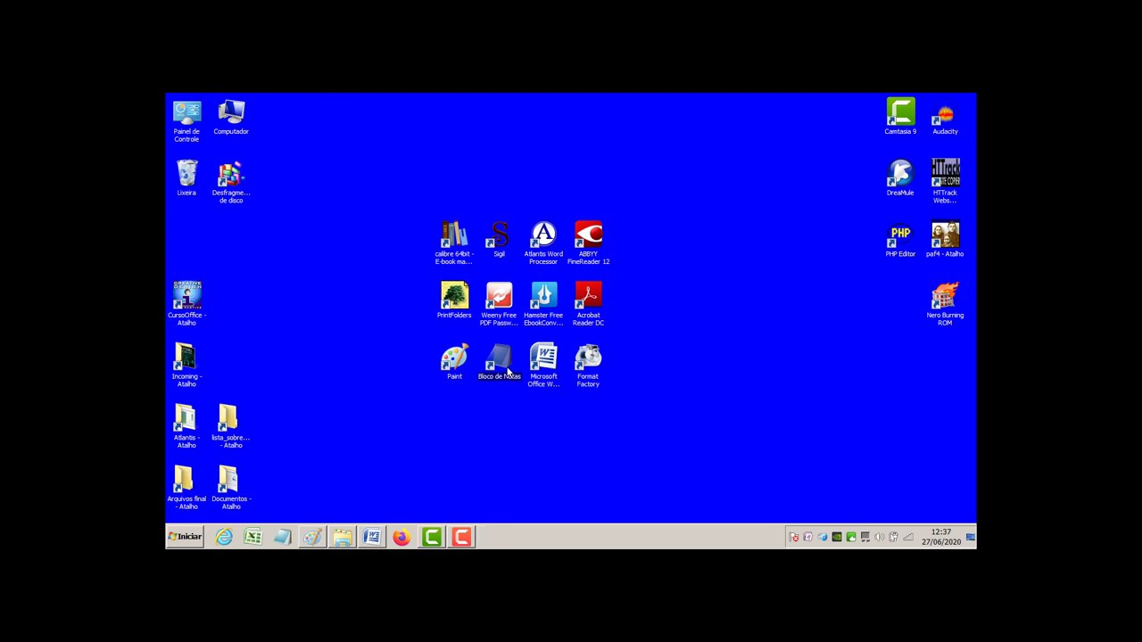
{"action": "double_click", "coordinate": [501, 366]}
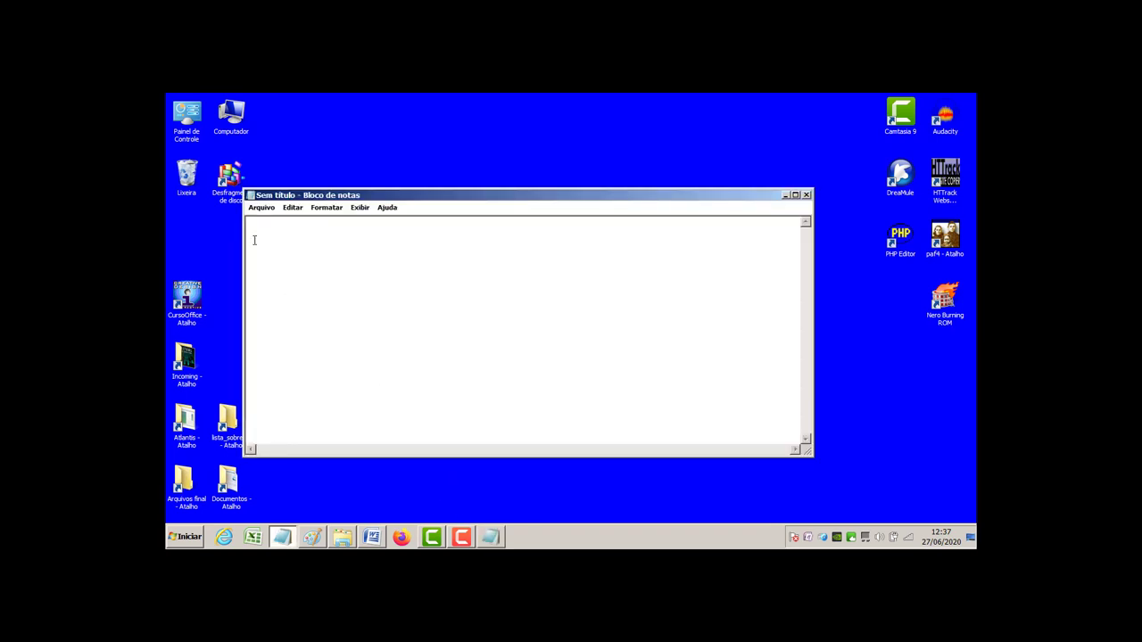
{"action": "left_click", "coordinate": [261, 208]}
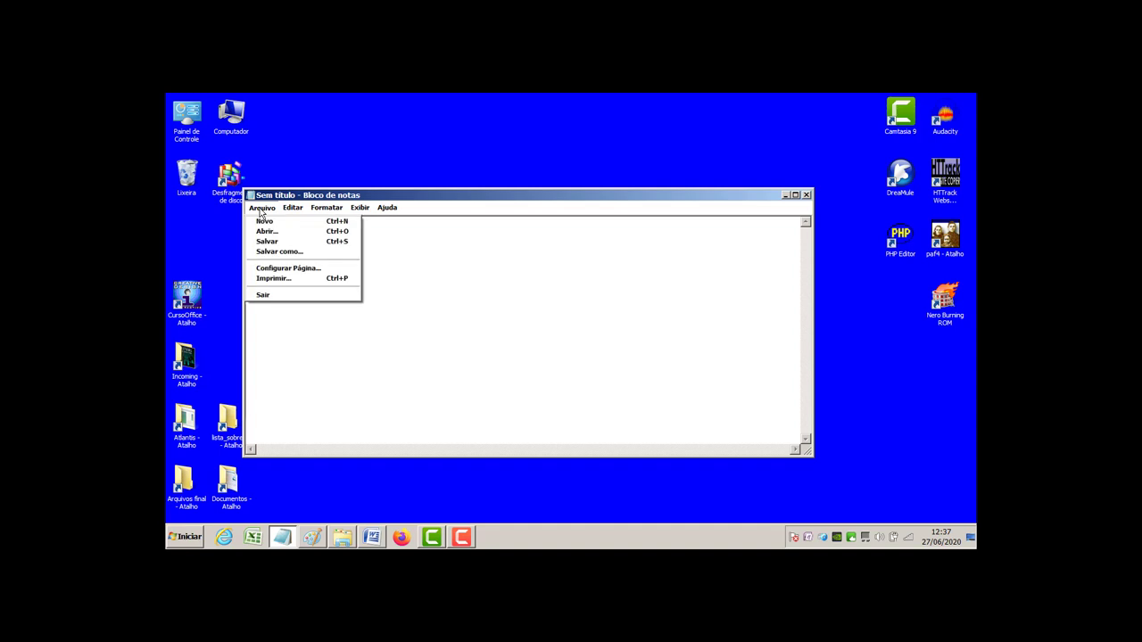
{"action": "left_click", "coordinate": [528, 283]}
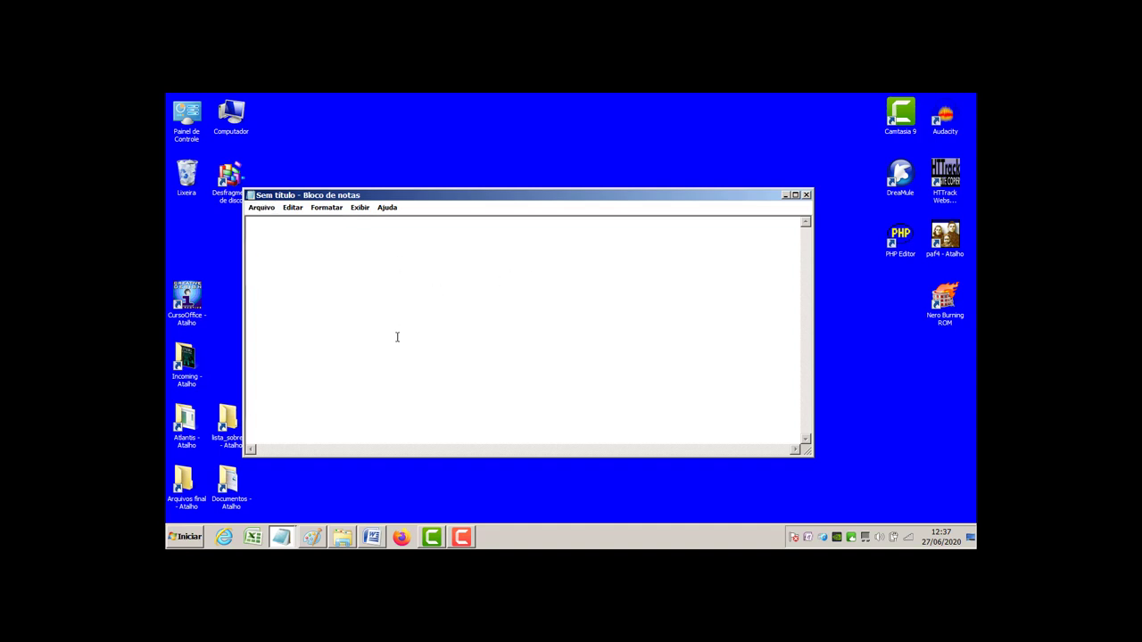
{"action": "type", "text": "ggggg"}
Step: Try to save the blank note with UTF-8 encoding over the existing sintaxe file, then decline the replacement and cancel the save
{"action": "left_click", "coordinate": [265, 208]}
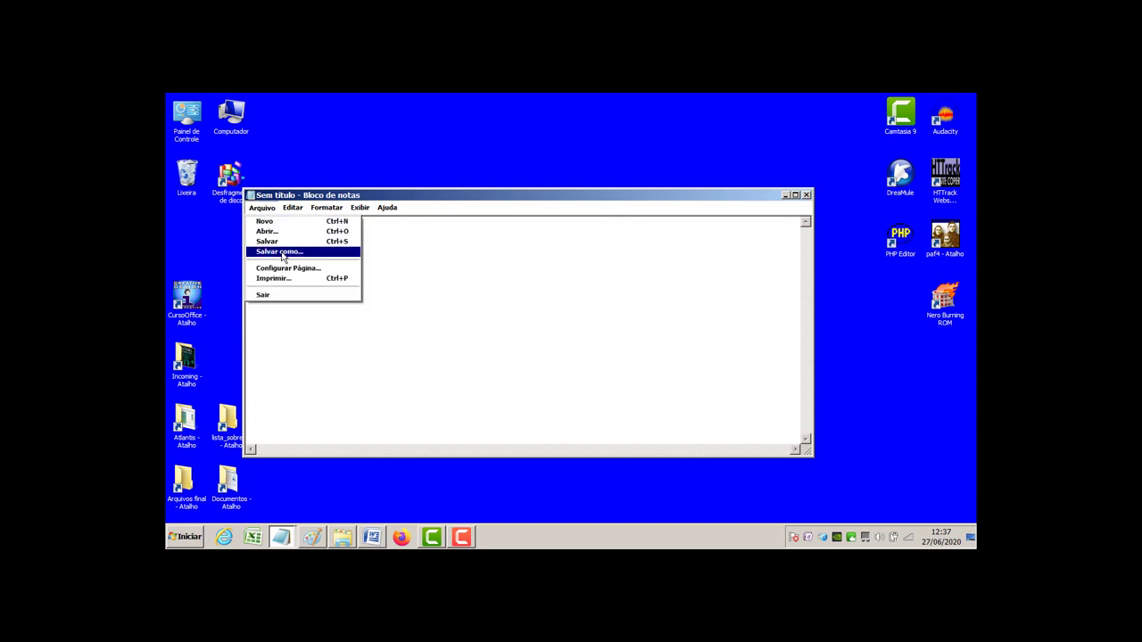
{"action": "key", "text": "ctrl+s"}
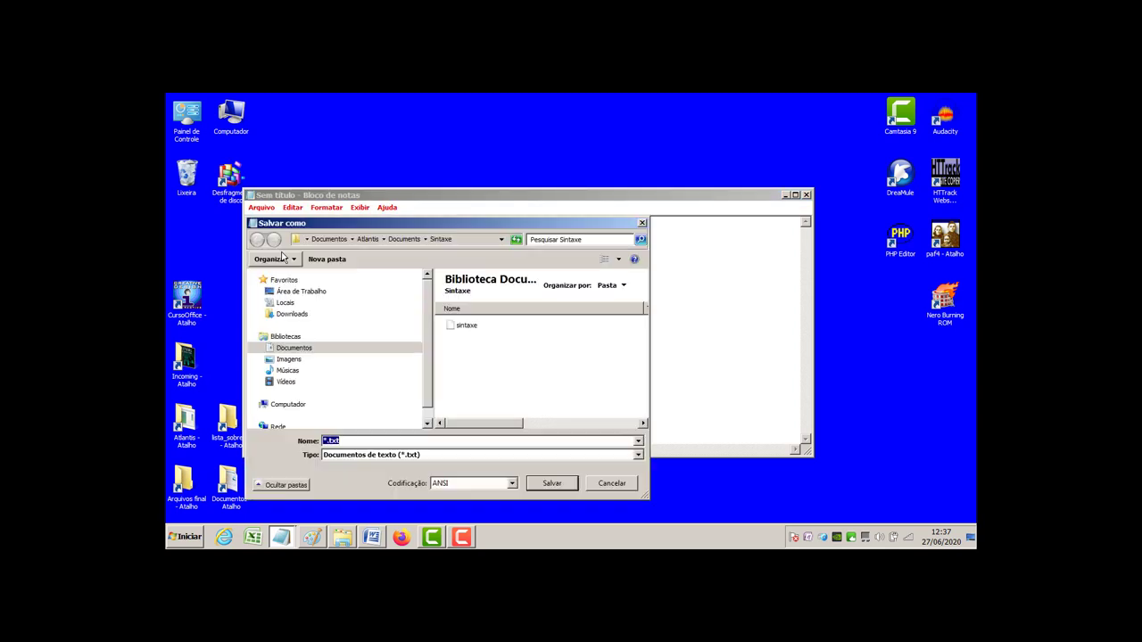
{"action": "left_click", "coordinate": [513, 483]}
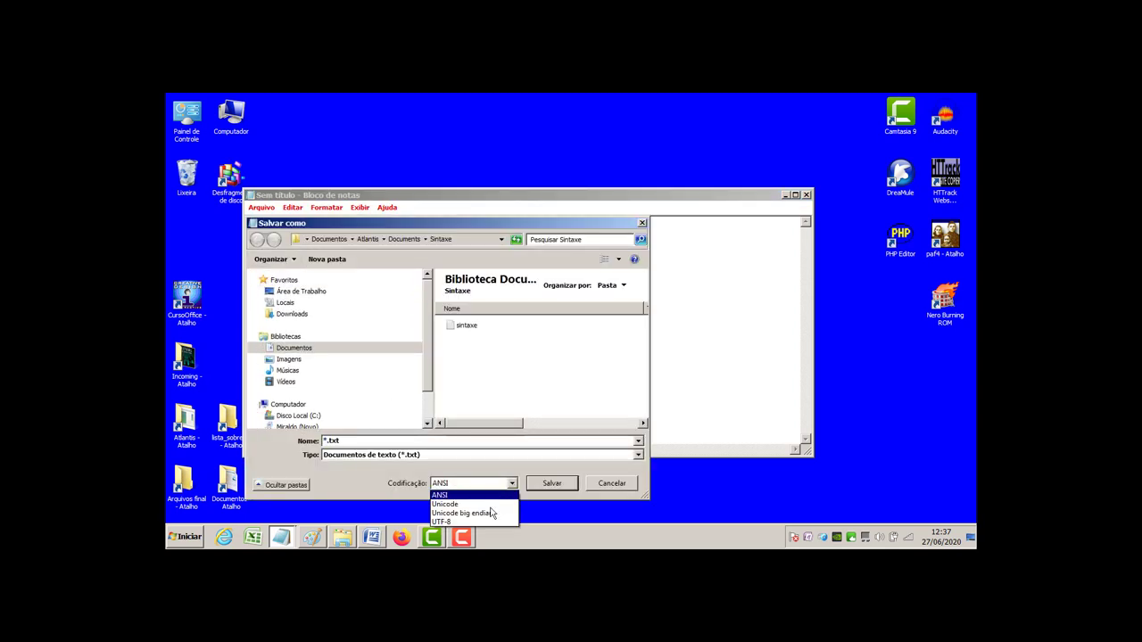
{"action": "left_click", "coordinate": [468, 525]}
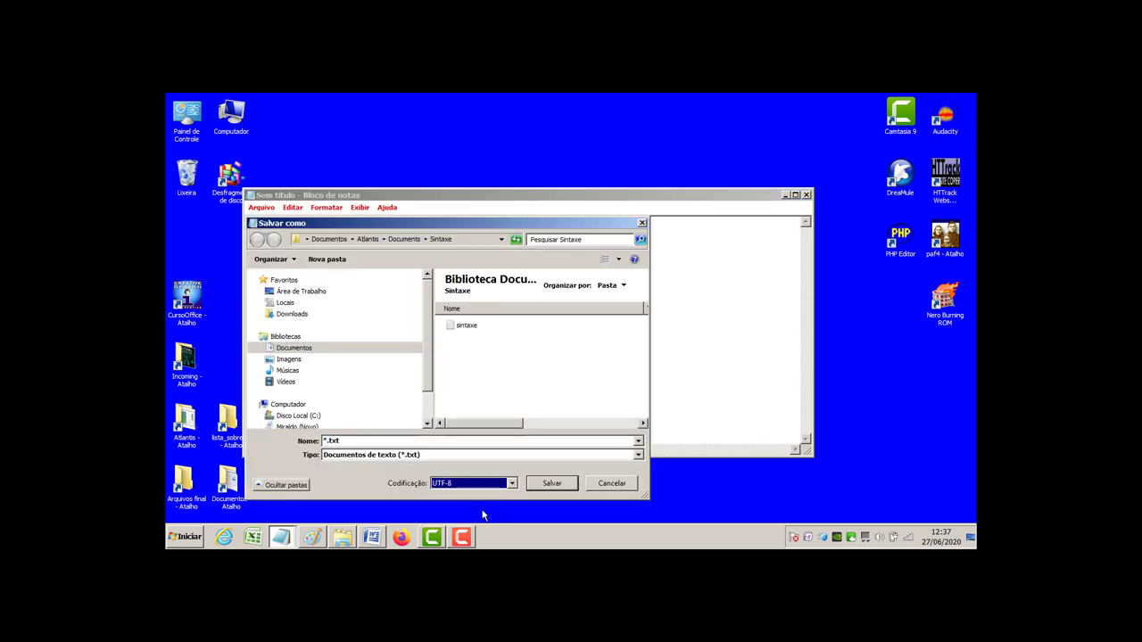
{"action": "left_click", "coordinate": [553, 487]}
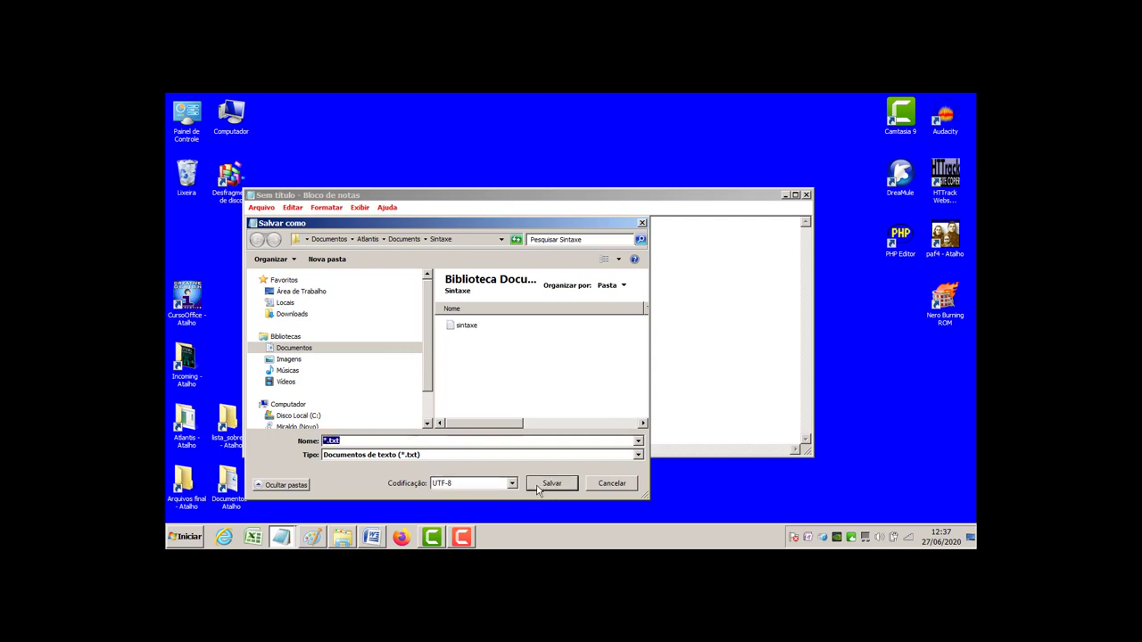
{"action": "double_click", "coordinate": [465, 326]}
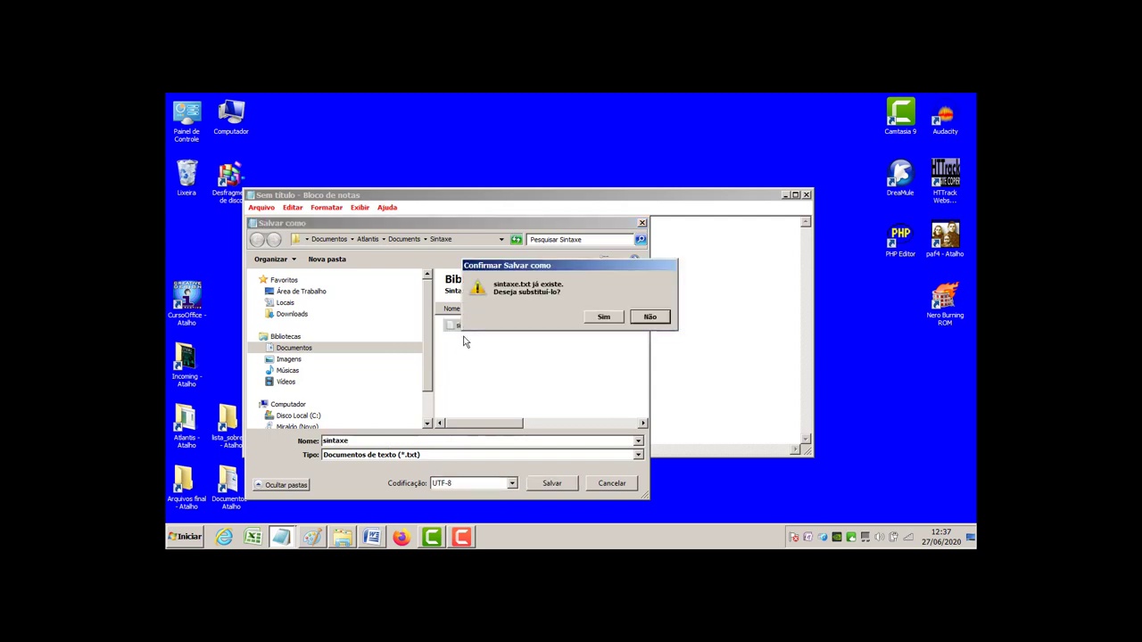
{"action": "left_click", "coordinate": [653, 318]}
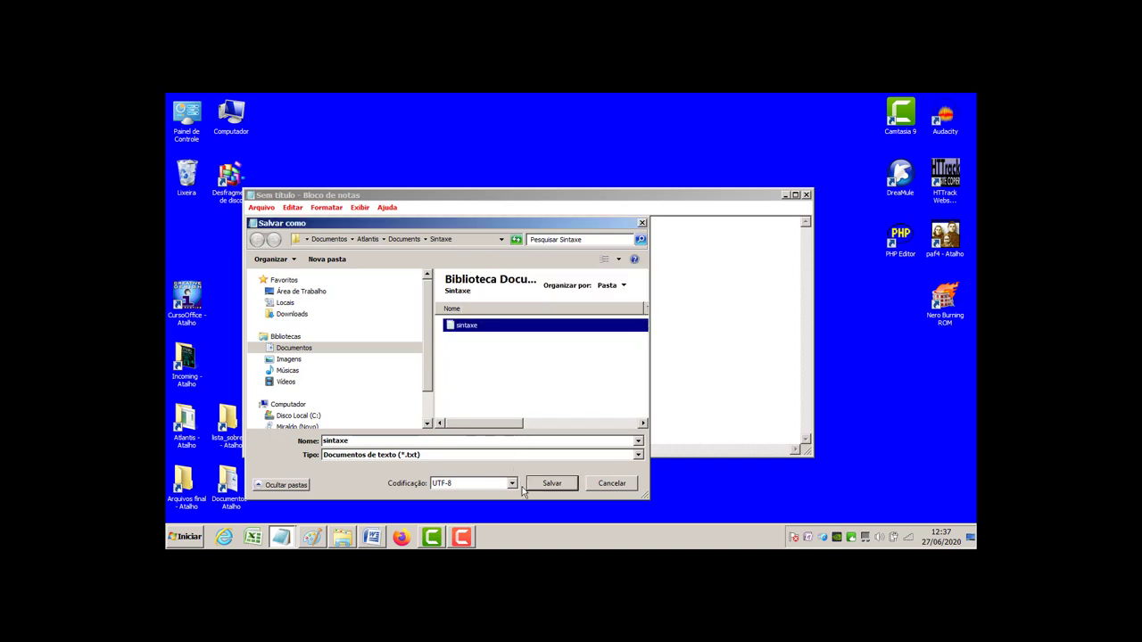
{"action": "left_click", "coordinate": [613, 486]}
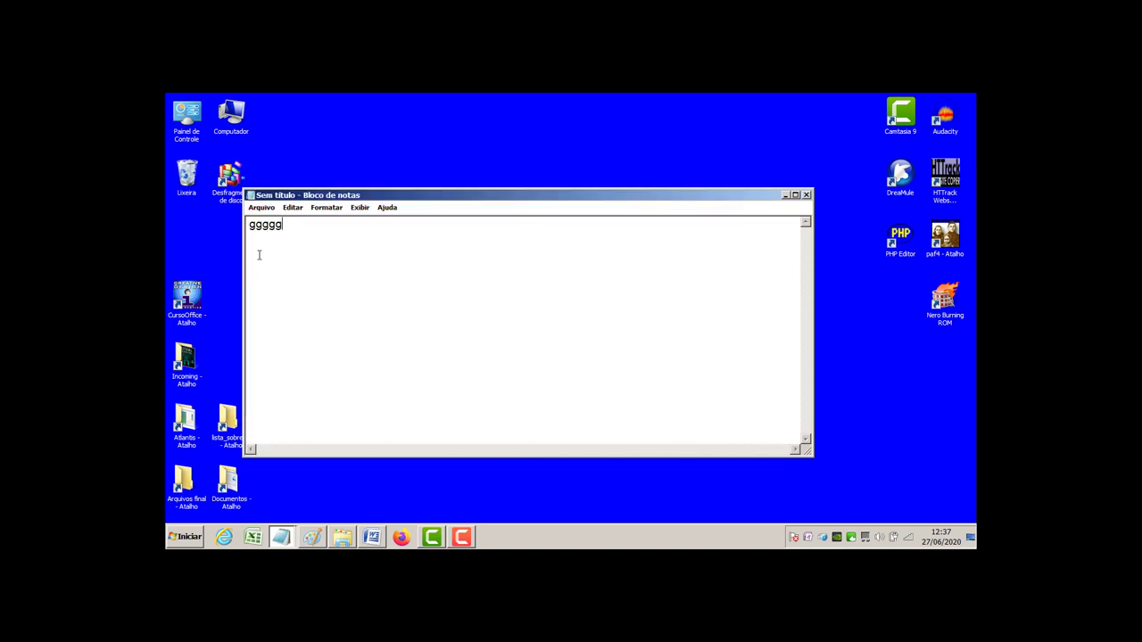
Step: Enter ggggg in the blank note and save it as tttt.txt with UTF-8 encoding in the Sintaxe folder
{"action": "left_click", "coordinate": [263, 208]}
{"action": "left_click", "coordinate": [467, 335]}
{"action": "left_click", "coordinate": [263, 208]}
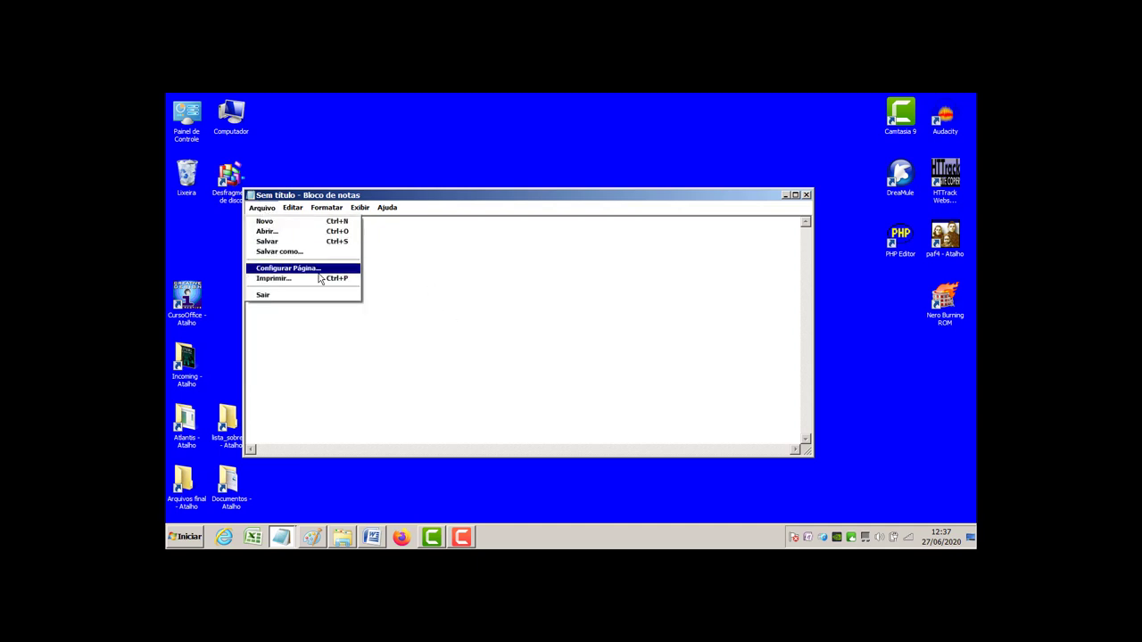
{"action": "left_click", "coordinate": [441, 300]}
{"action": "left_click", "coordinate": [262, 208]}
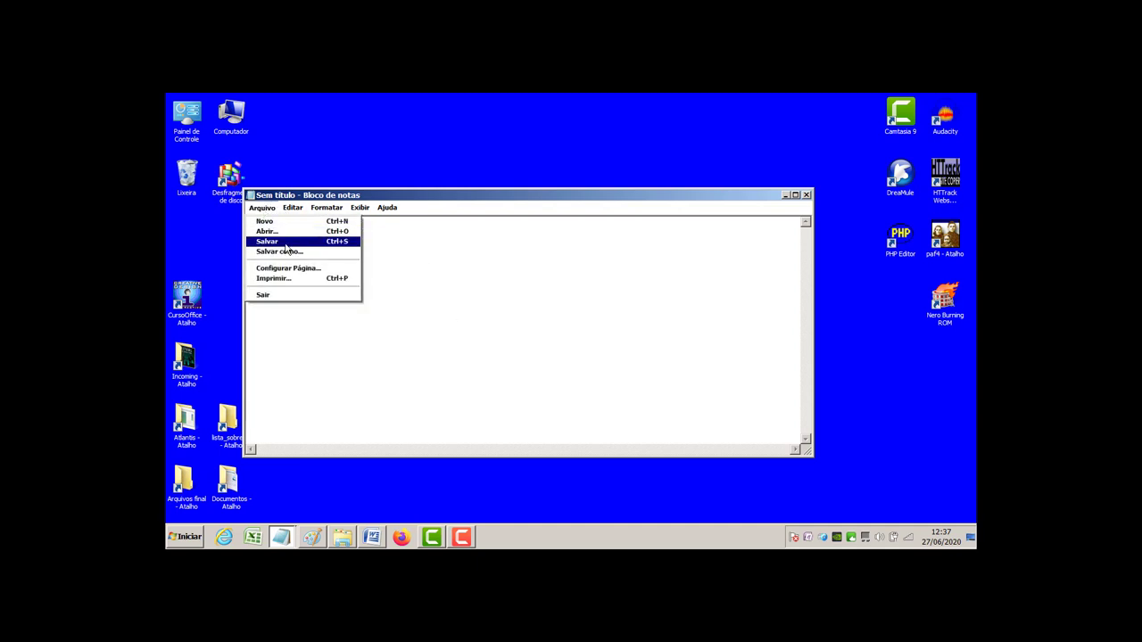
{"action": "left_click", "coordinate": [286, 241]}
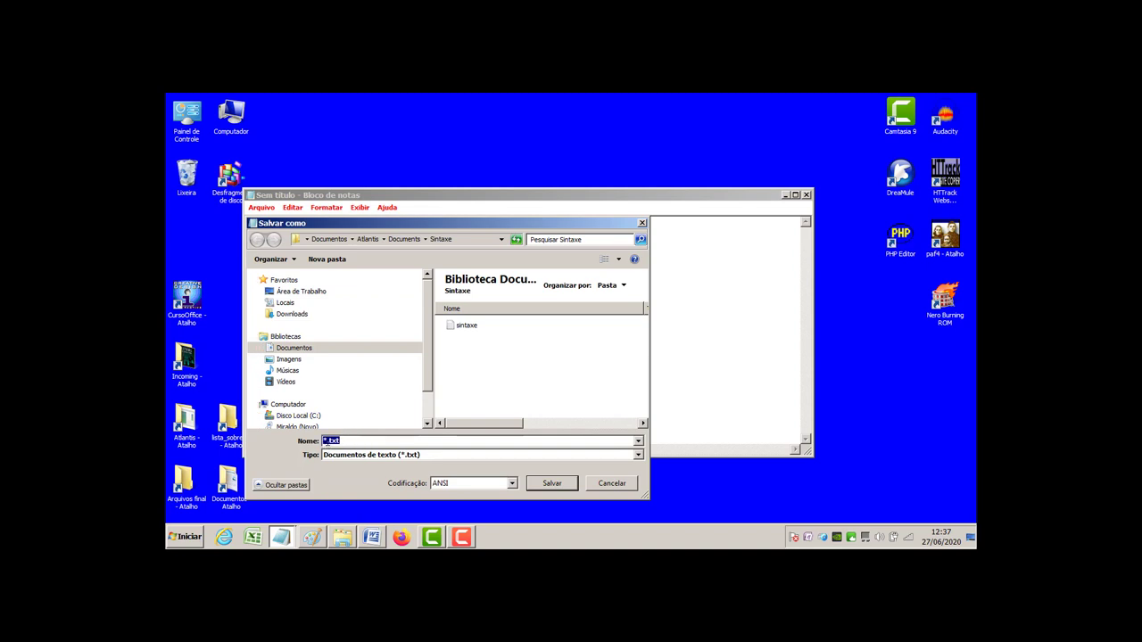
{"action": "left_click", "coordinate": [327, 442]}
{"action": "key", "text": "BackSpace"}
{"action": "type", "text": "tttt"}
{"action": "left_click", "coordinate": [512, 484]}
{"action": "left_click", "coordinate": [478, 529]}
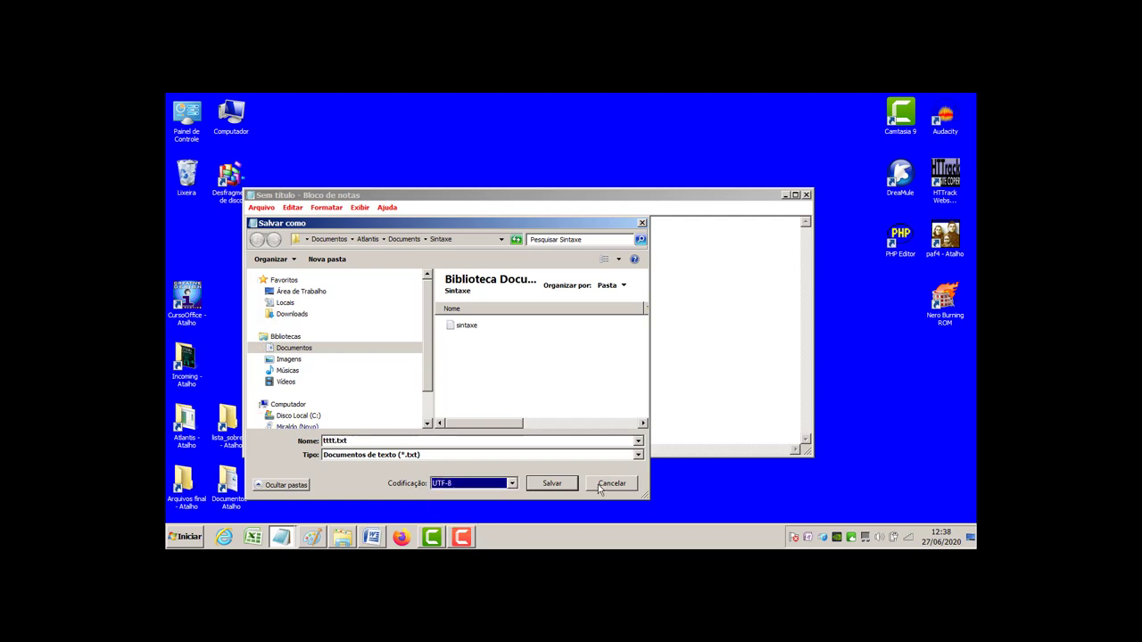
{"action": "left_click", "coordinate": [549, 483]}
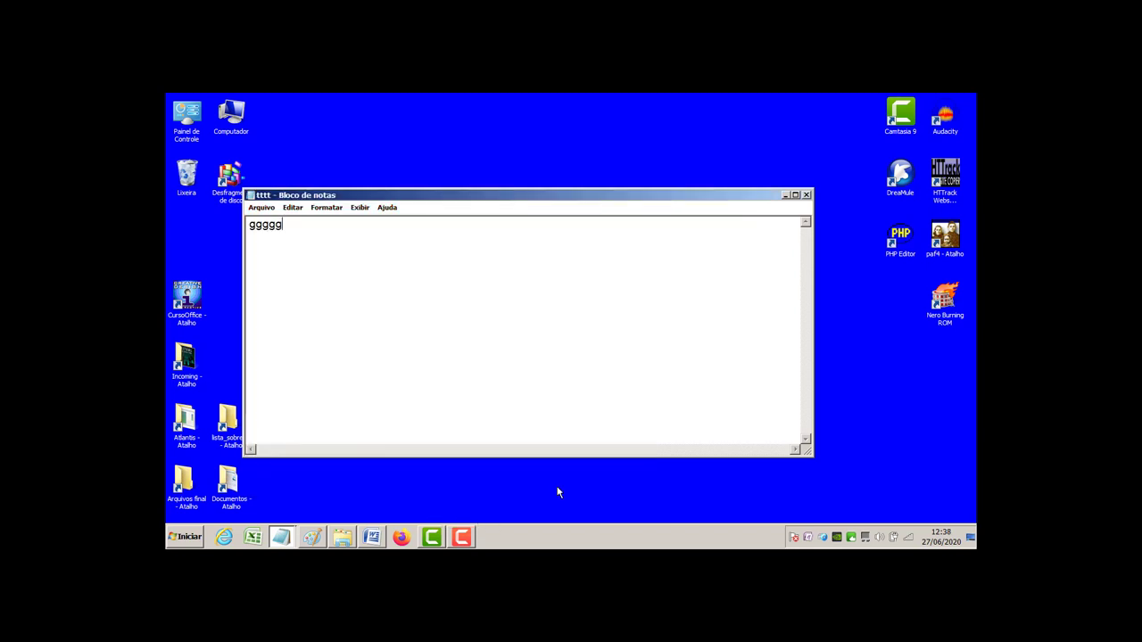
Step: Check the name and encoding offered when saving the tttt note under another name, and cancel the save
{"action": "left_click", "coordinate": [265, 208]}
{"action": "left_click", "coordinate": [294, 252]}
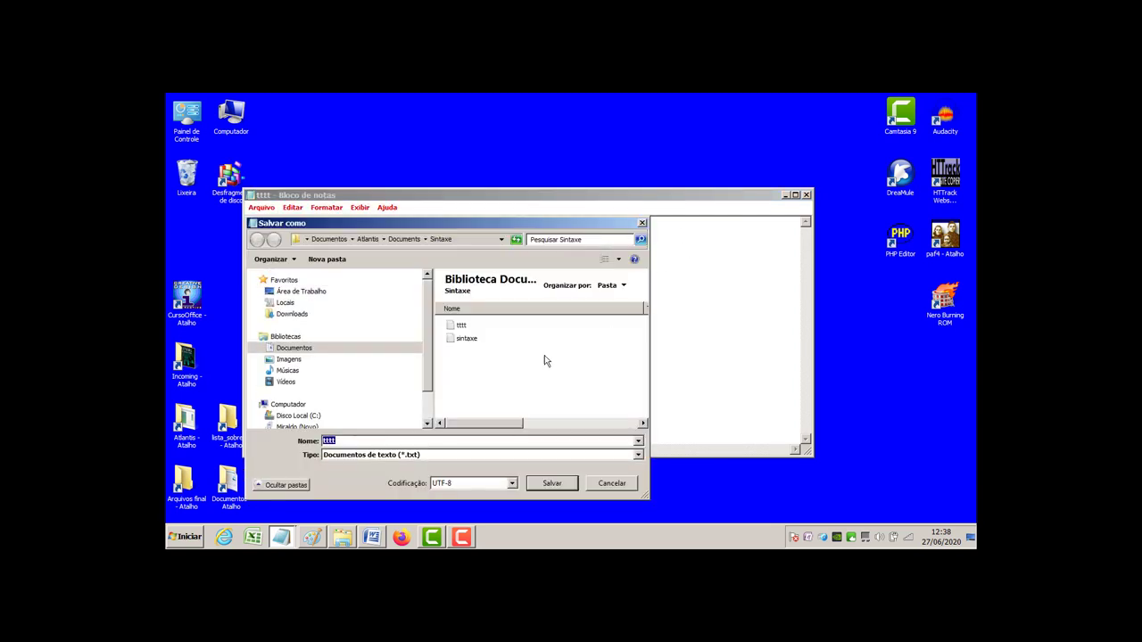
{"action": "left_click", "coordinate": [642, 223]}
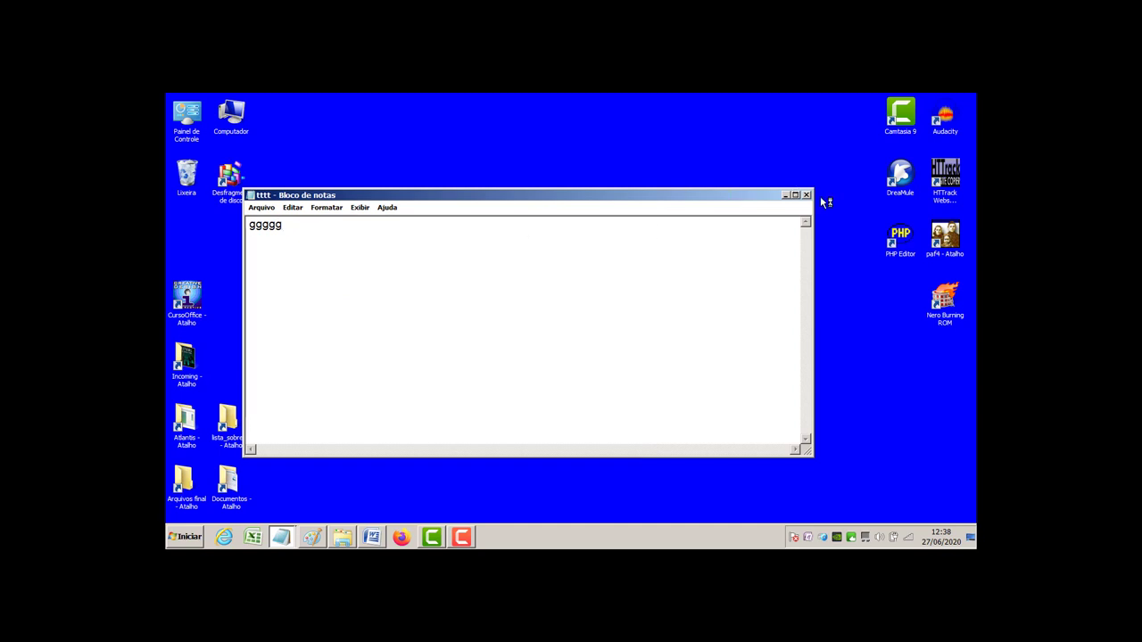
Step: Start a new blank note and open the sintaxe text file from the Sintaxe folder
{"action": "key", "text": "ctrl+n"}
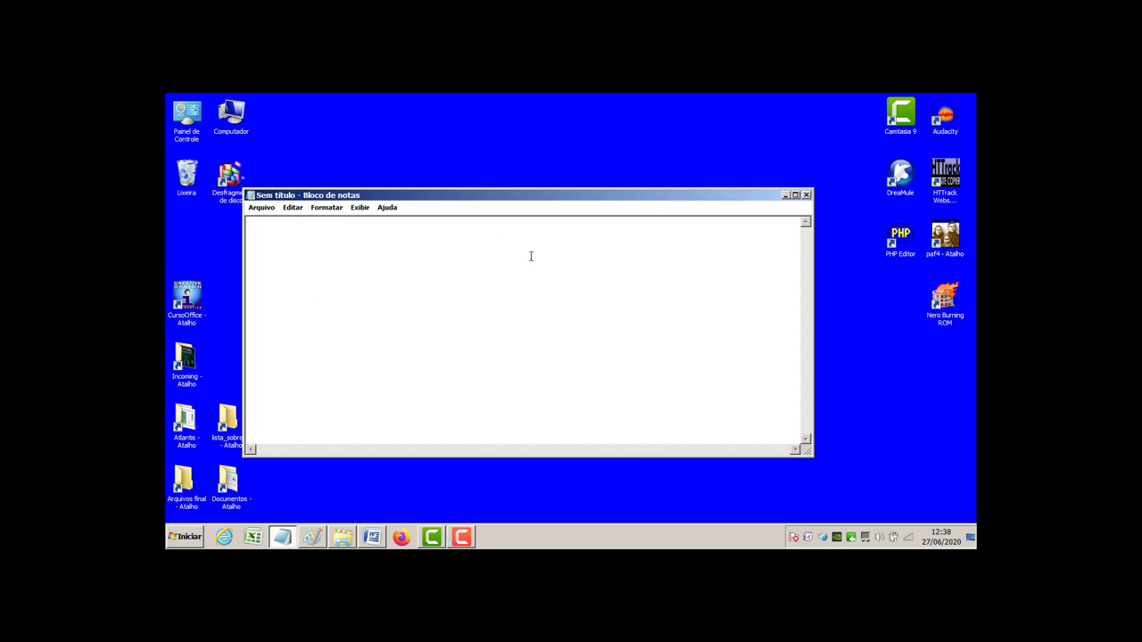
{"action": "left_click", "coordinate": [262, 207]}
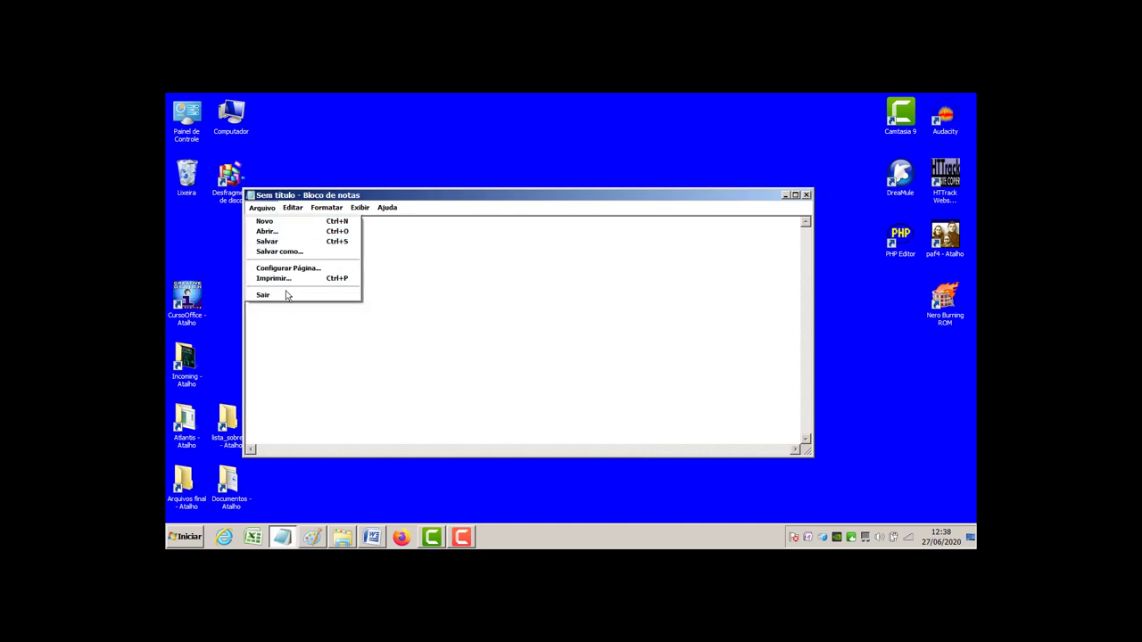
{"action": "left_click", "coordinate": [268, 232]}
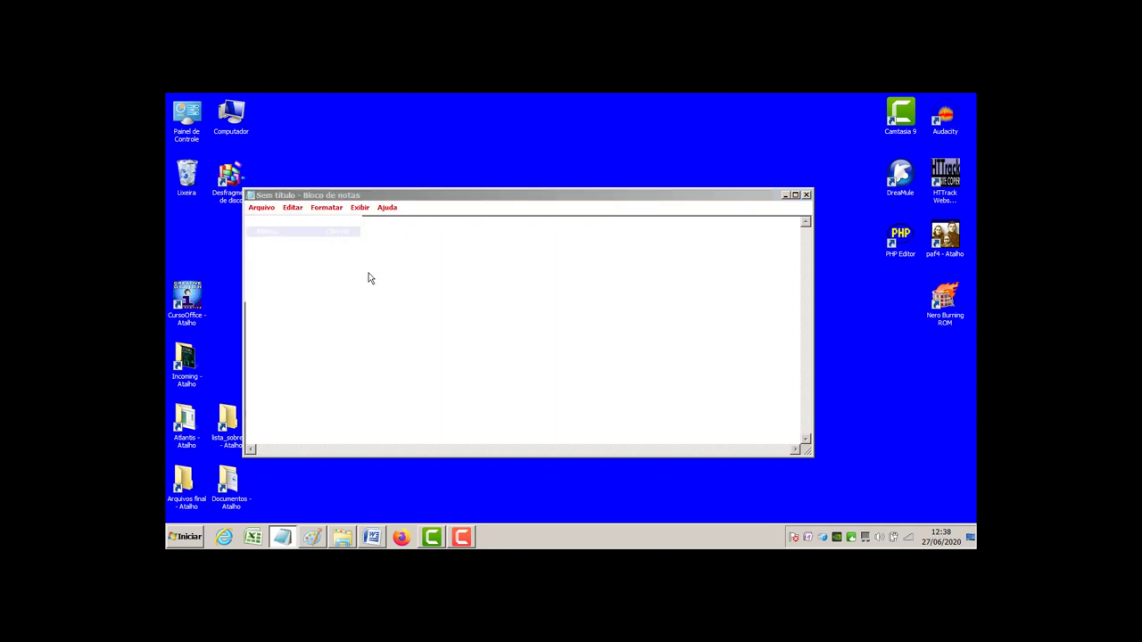
{"action": "double_click", "coordinate": [384, 341]}
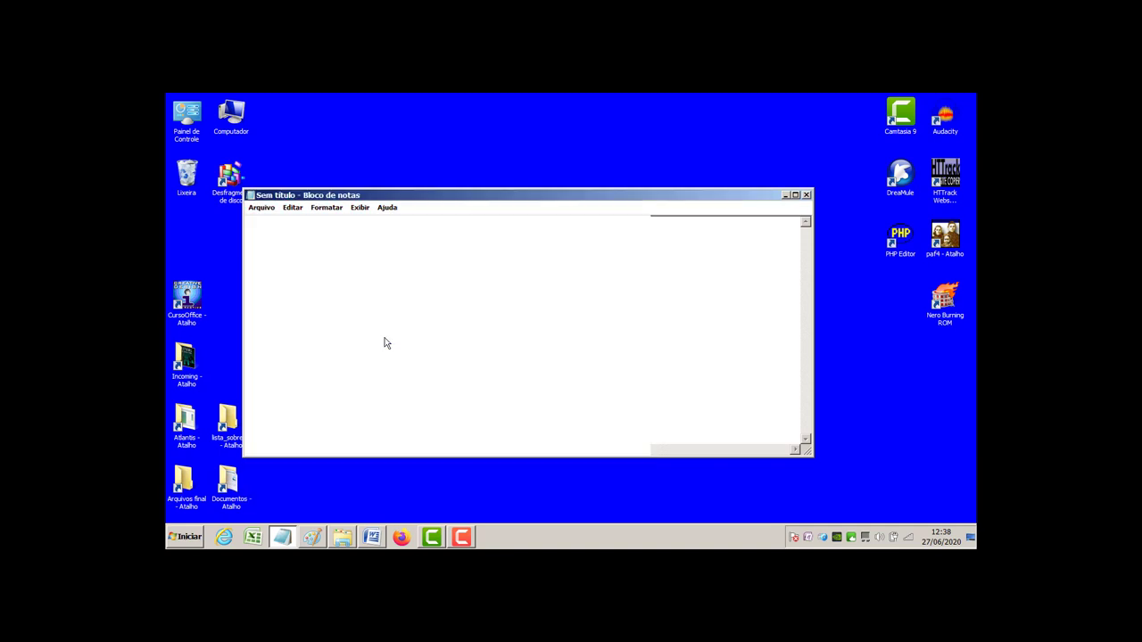
Step: Save the sintaxe text under its own name with UTF-8 encoding, replacing the existing file
{"action": "left_click", "coordinate": [261, 207]}
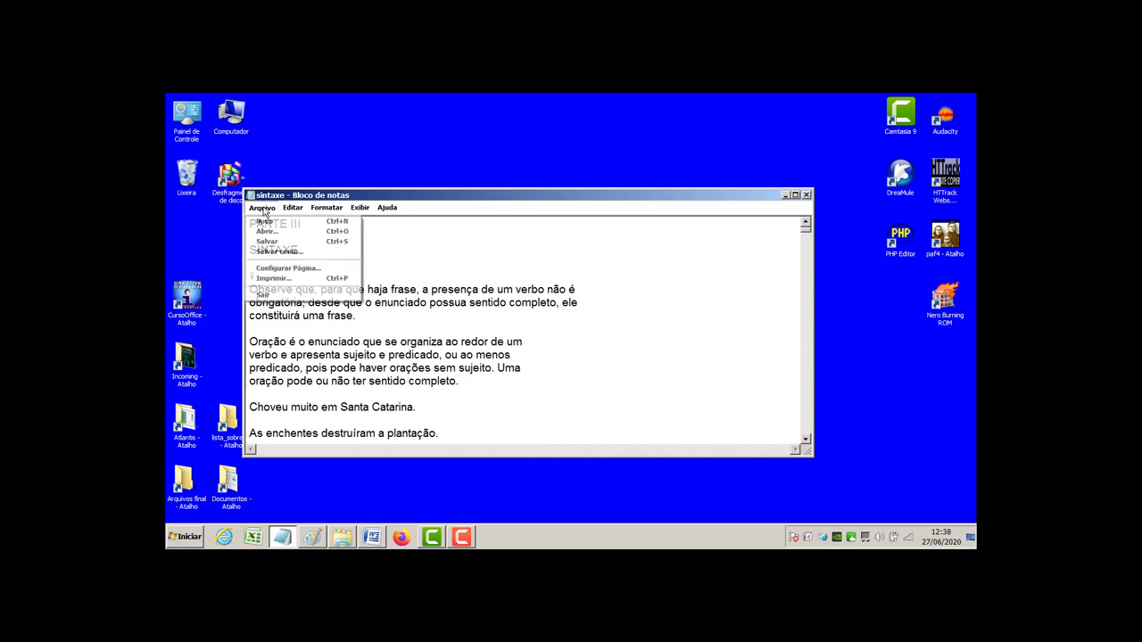
{"action": "left_click", "coordinate": [272, 250]}
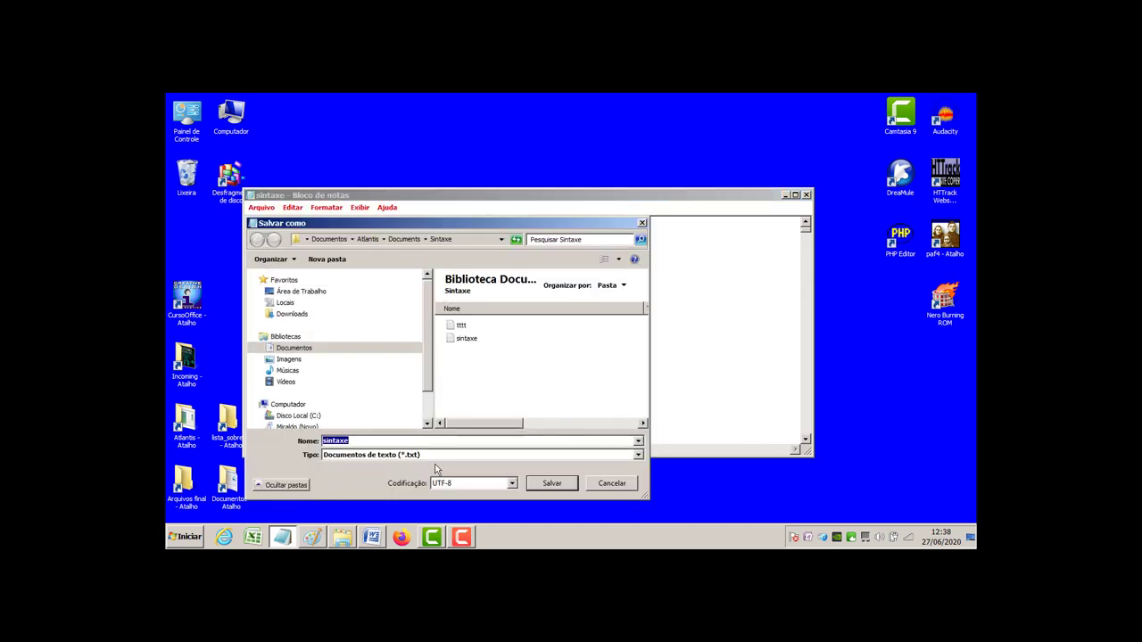
{"action": "left_click", "coordinate": [551, 484]}
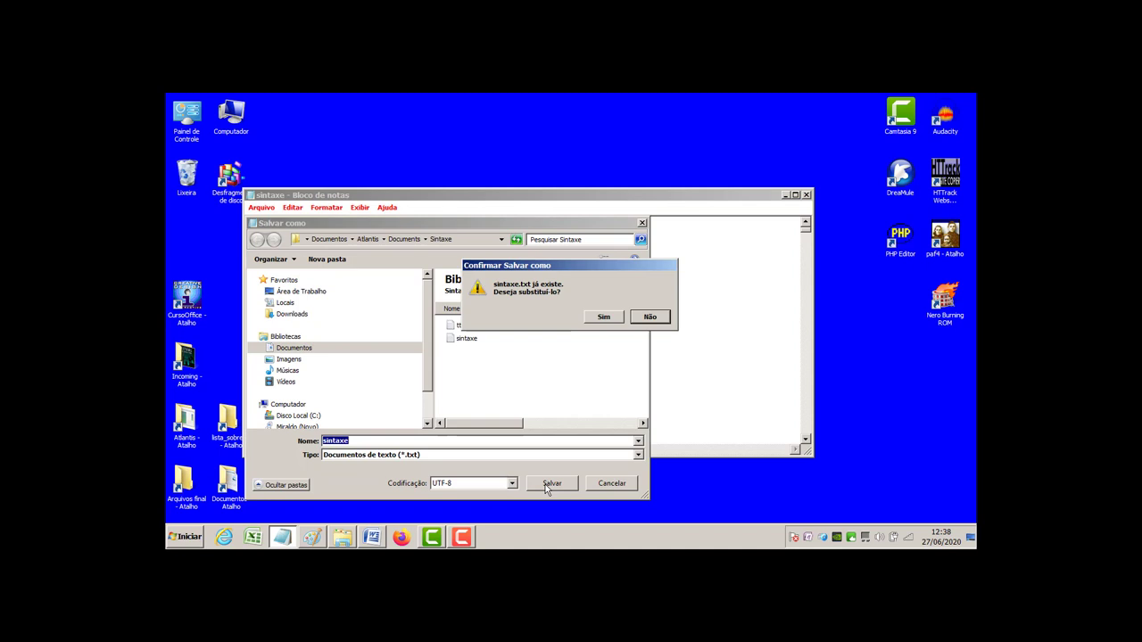
{"action": "left_click", "coordinate": [606, 319]}
Step: Look through the sintaxe text, highlighting its opening paragraphs and the stray character above Termos essenciais, and close Bloco de Notas
{"action": "left_click_drag", "start_coordinate": [258, 290], "coordinate": [472, 325]}
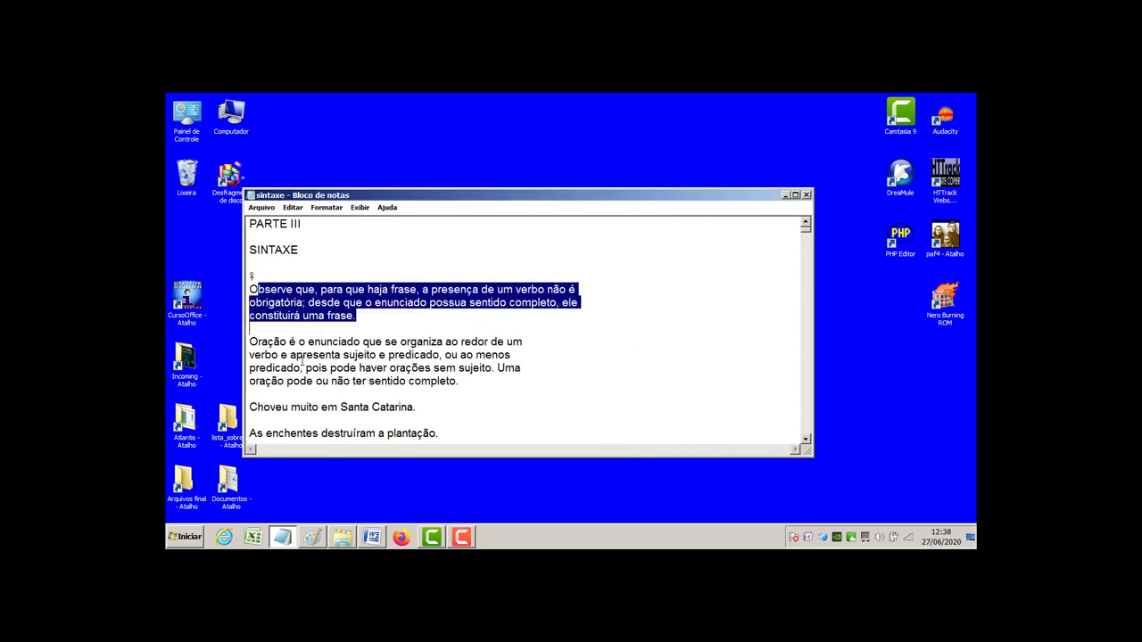
{"action": "left_click_drag", "start_coordinate": [296, 354], "coordinate": [419, 434]}
{"action": "scroll", "coordinate": [433, 432], "scroll_direction": "down", "scroll_amount": 12}
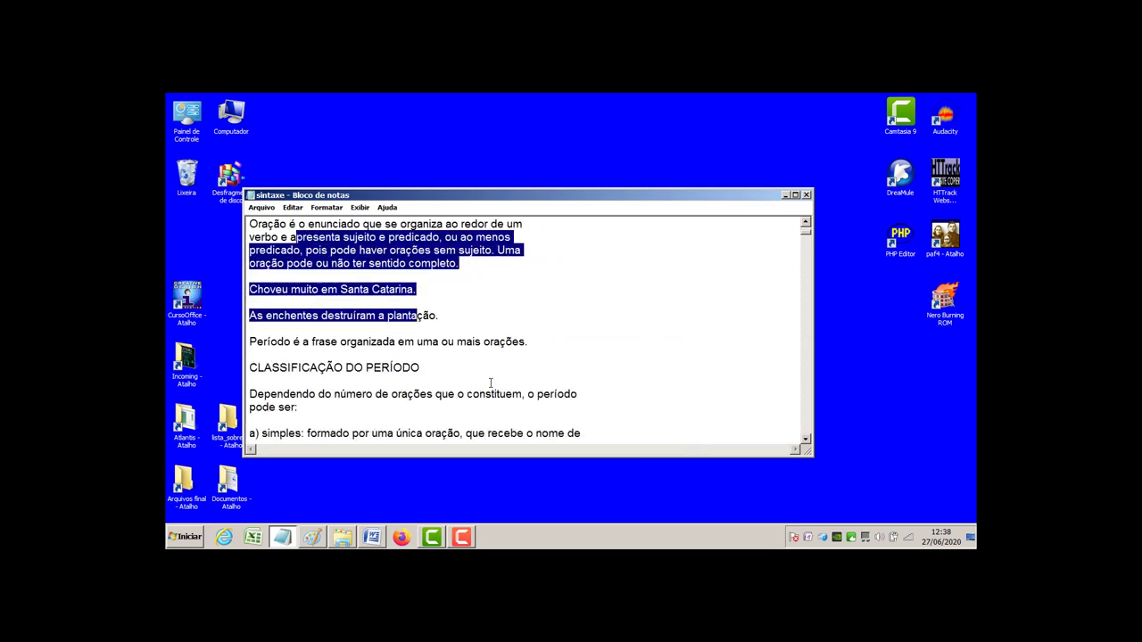
{"action": "scroll", "coordinate": [487, 382], "scroll_direction": "up", "scroll_amount": 3}
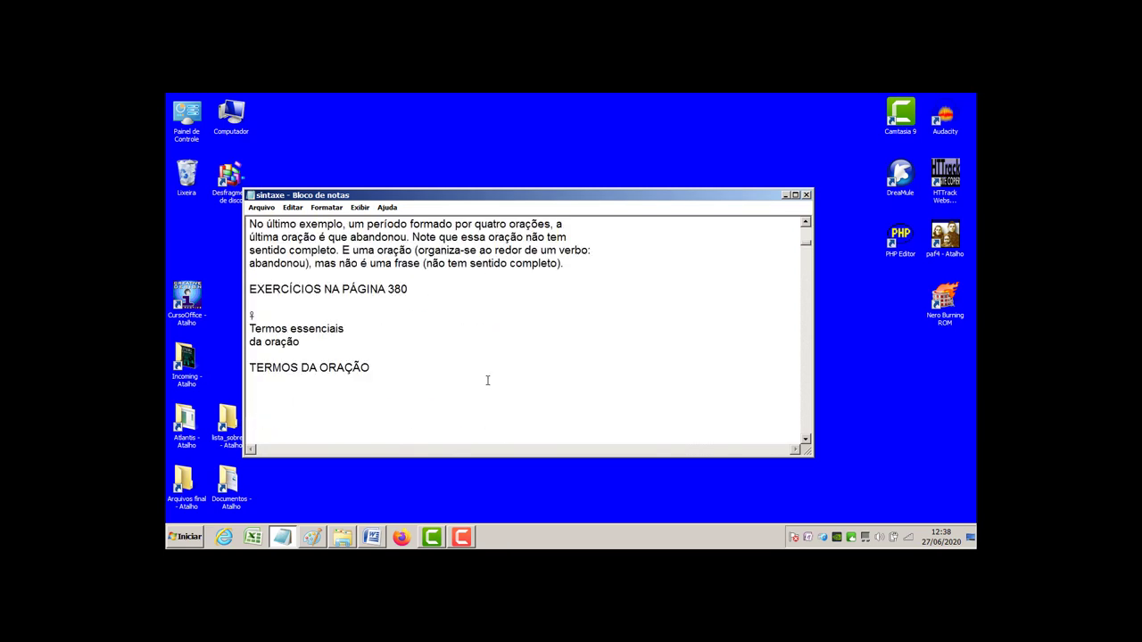
{"action": "double_click", "coordinate": [251, 314]}
{"action": "left_click", "coordinate": [806, 195]}
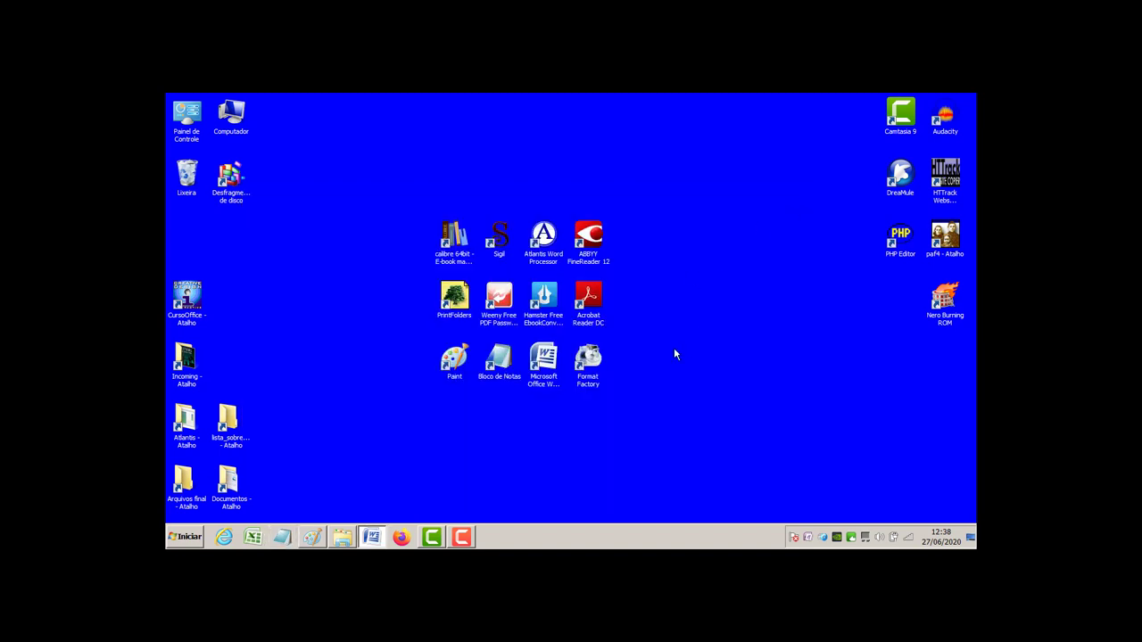
Step: Open Microsoft Word from the desktop, maximize its window, and start saving the blank document in another format
{"action": "double_click", "coordinate": [550, 380]}
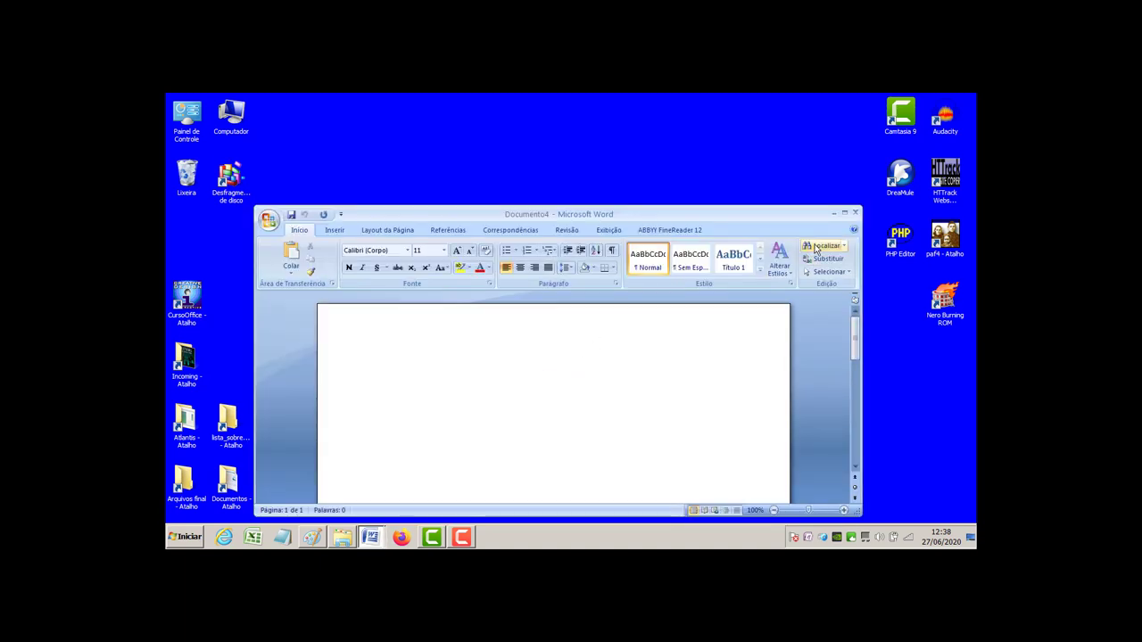
{"action": "left_click", "coordinate": [843, 215]}
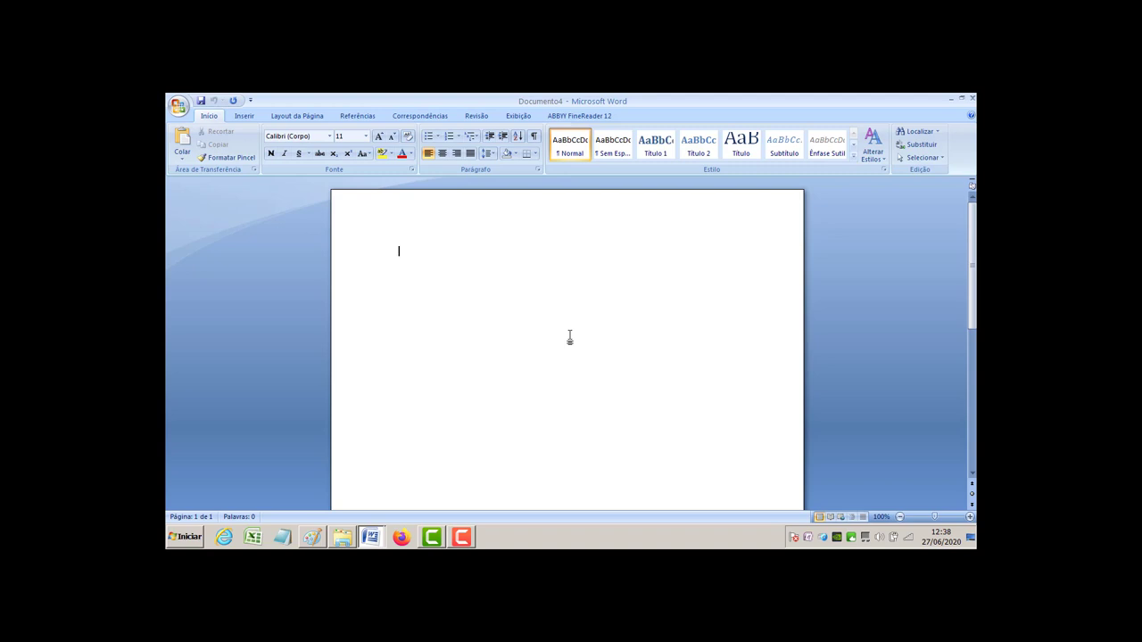
{"action": "left_click", "coordinate": [178, 105]}
{"action": "mouse_move", "coordinate": [224, 221]}
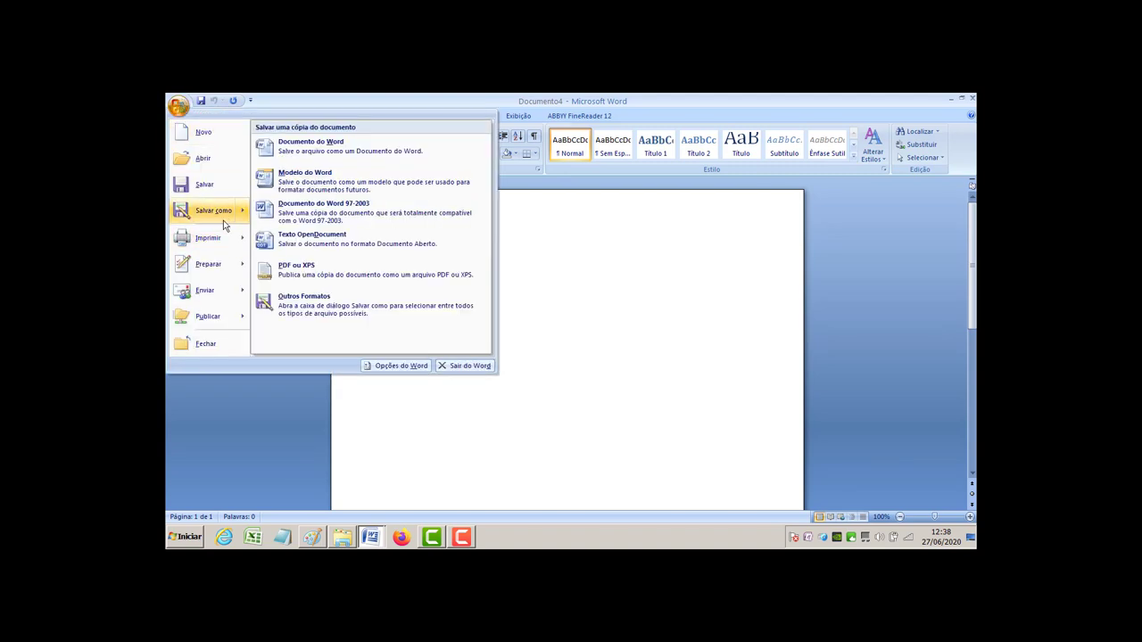
{"action": "left_click", "coordinate": [319, 311]}
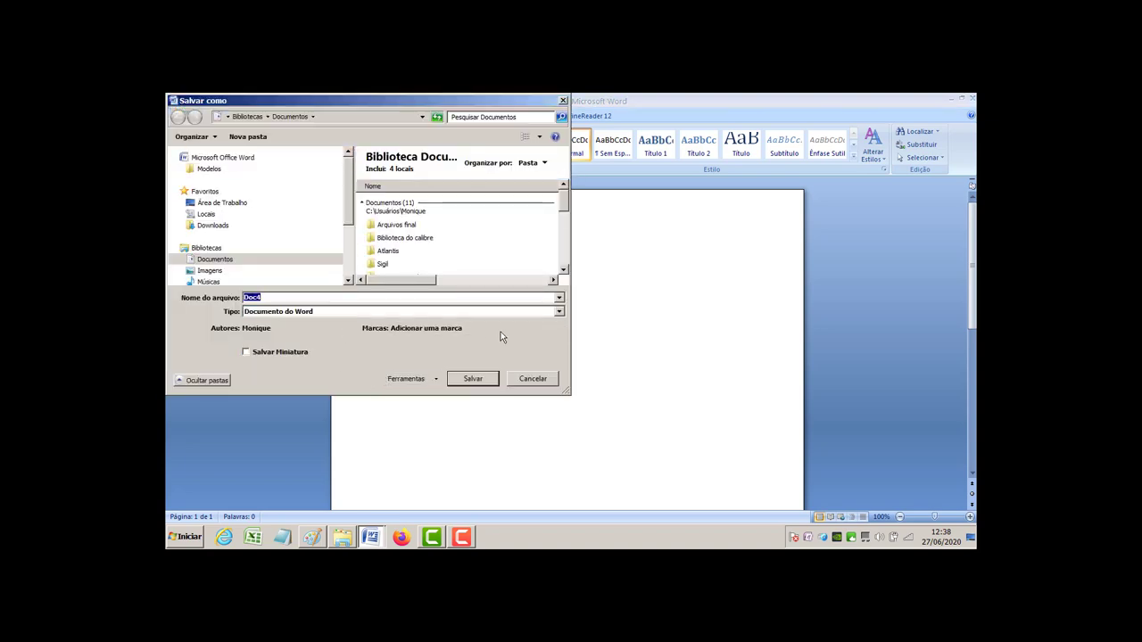
Step: Look over the file types available for saving the document, cancel the save, and close Word
{"action": "left_click", "coordinate": [558, 312]}
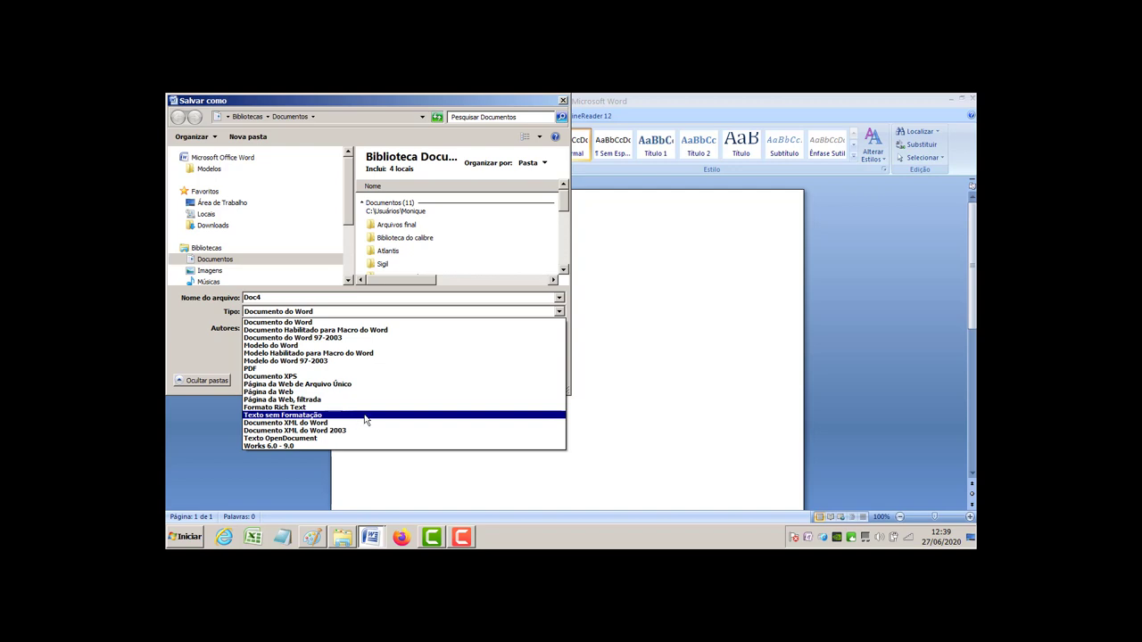
{"action": "left_click", "coordinate": [667, 384]}
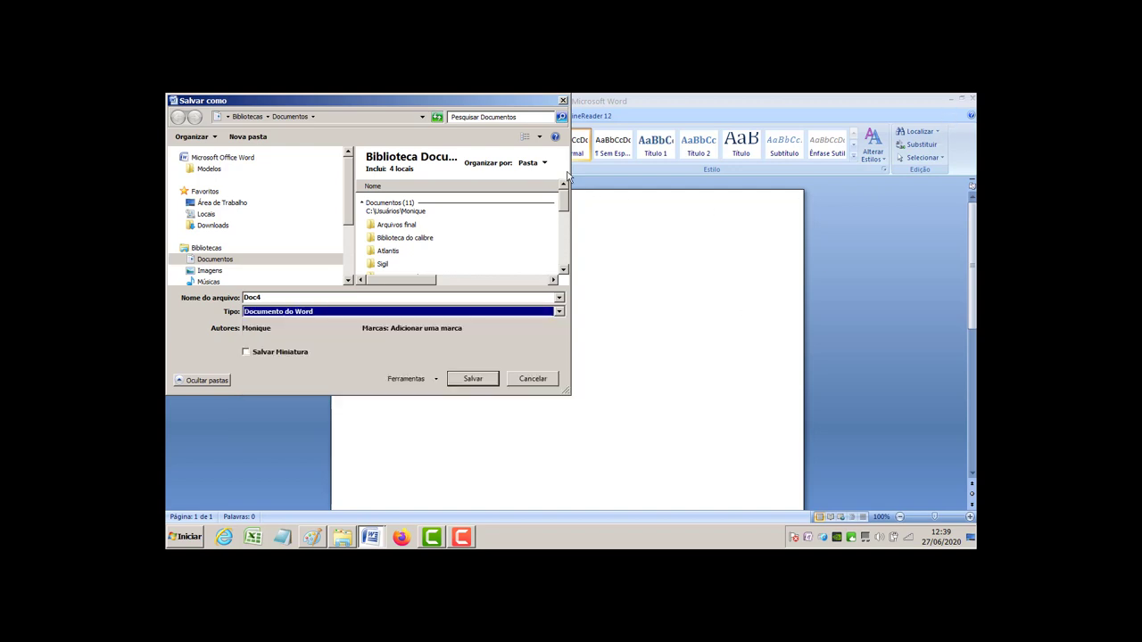
{"action": "left_click", "coordinate": [563, 101]}
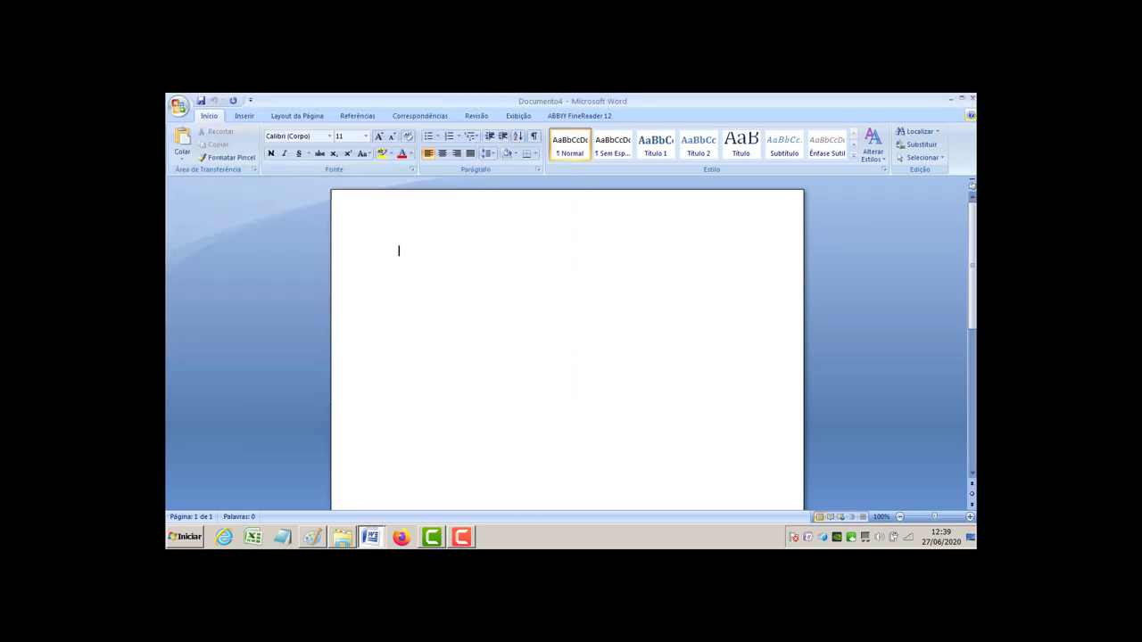
{"action": "left_click", "coordinate": [971, 99]}
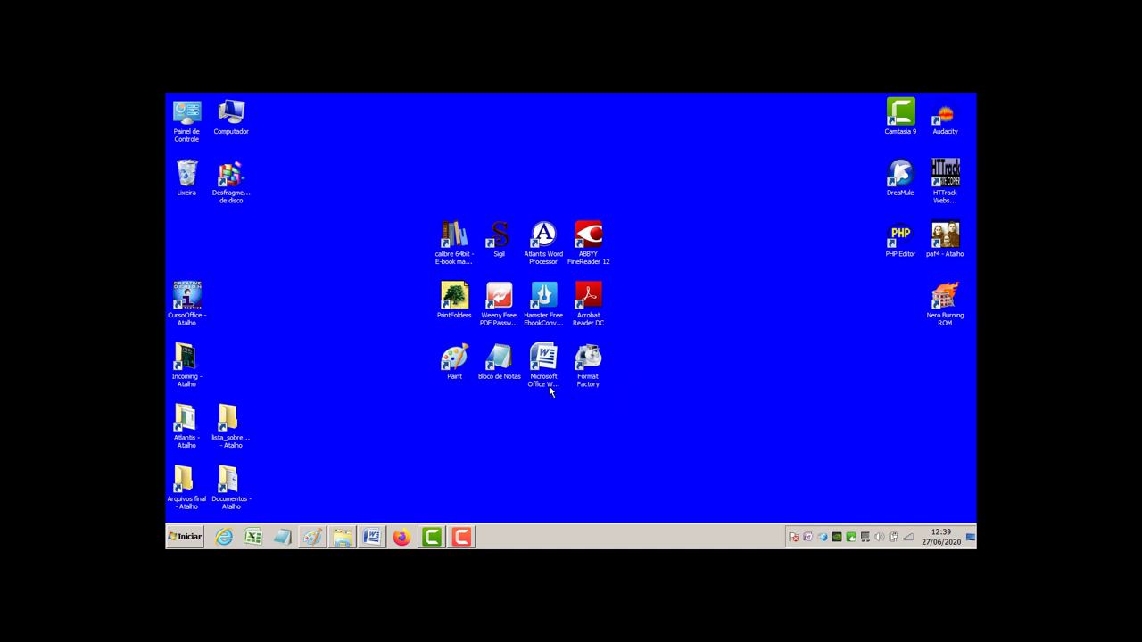
Step: Open Format Factory from the desktop
{"action": "left_click", "coordinate": [589, 360]}
{"action": "double_click", "coordinate": [590, 361]}
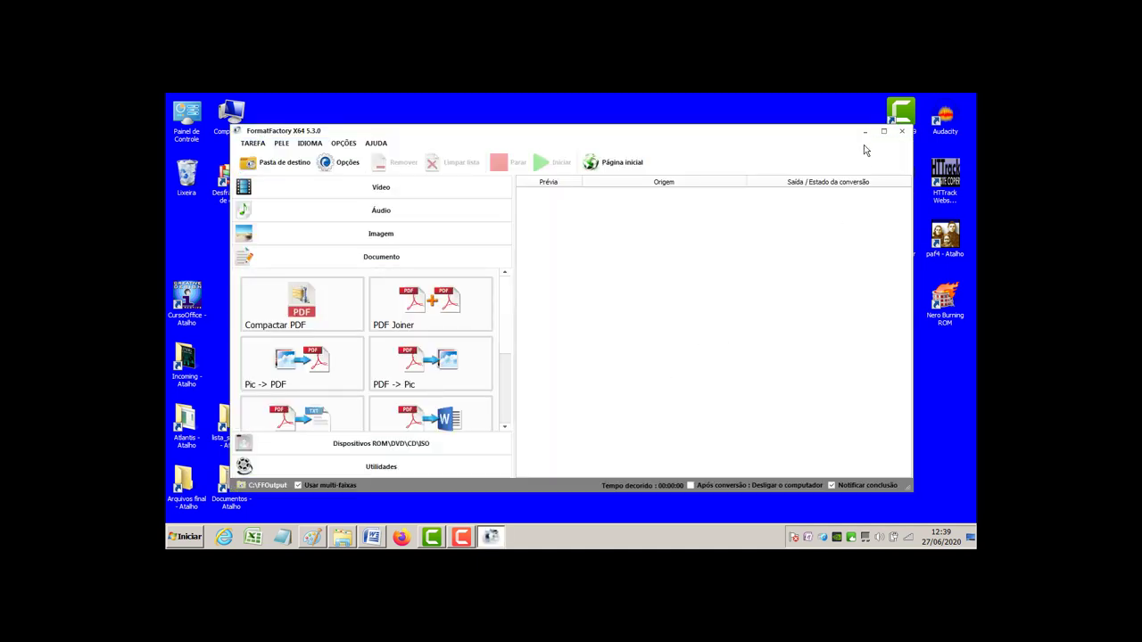
Step: Maximize the Format Factory window, view the program's About information, and dismiss it
{"action": "left_click", "coordinate": [883, 131]}
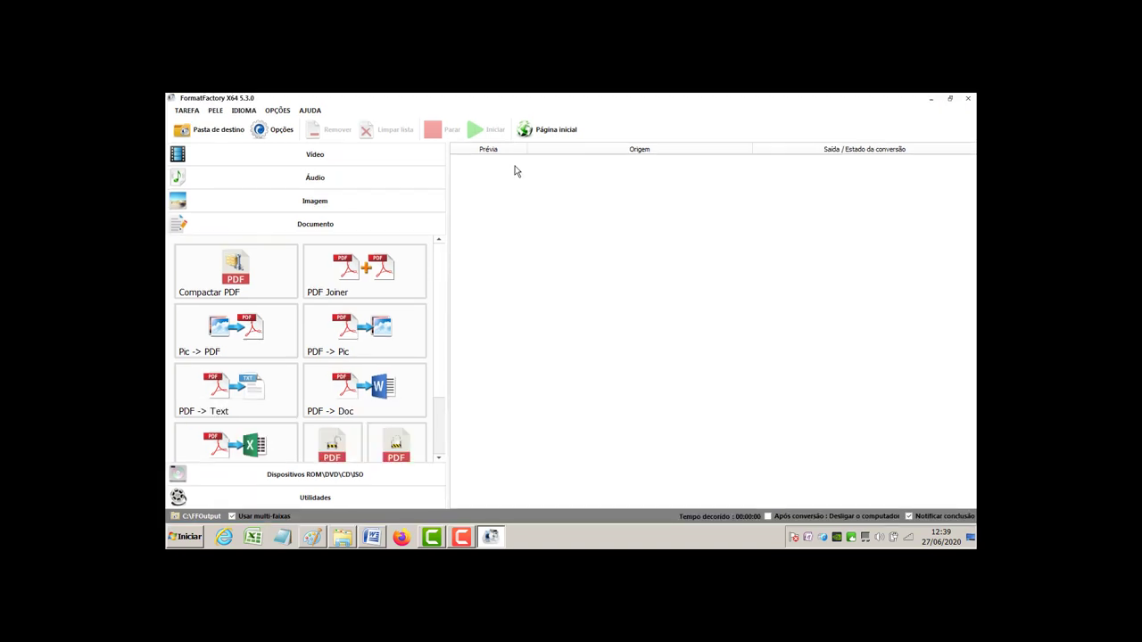
{"action": "left_click", "coordinate": [309, 111]}
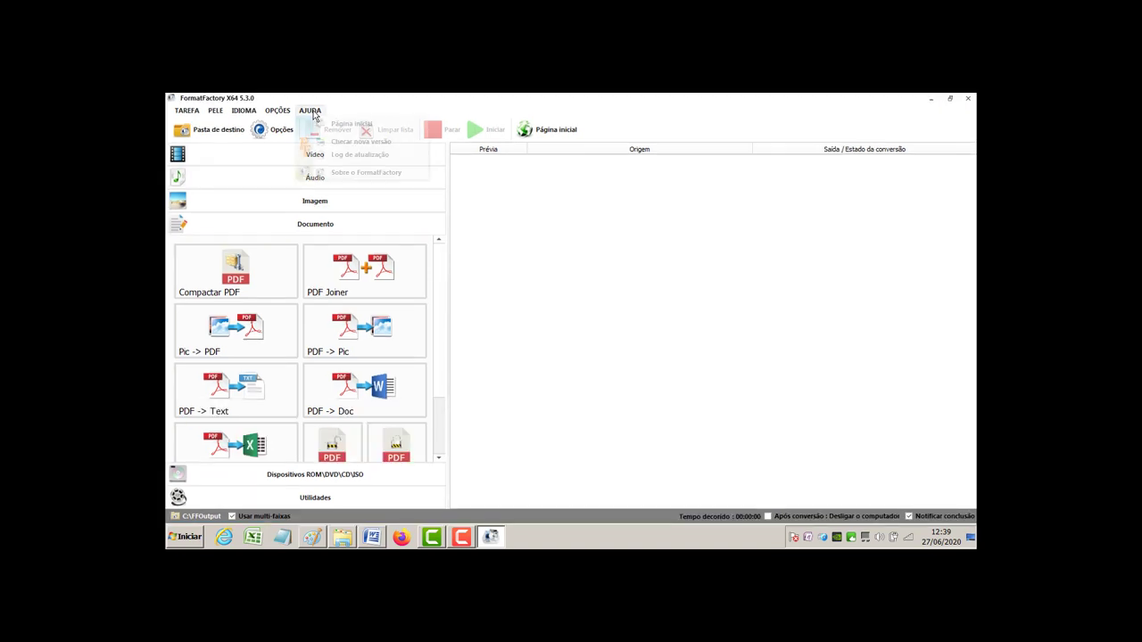
{"action": "left_click", "coordinate": [386, 174]}
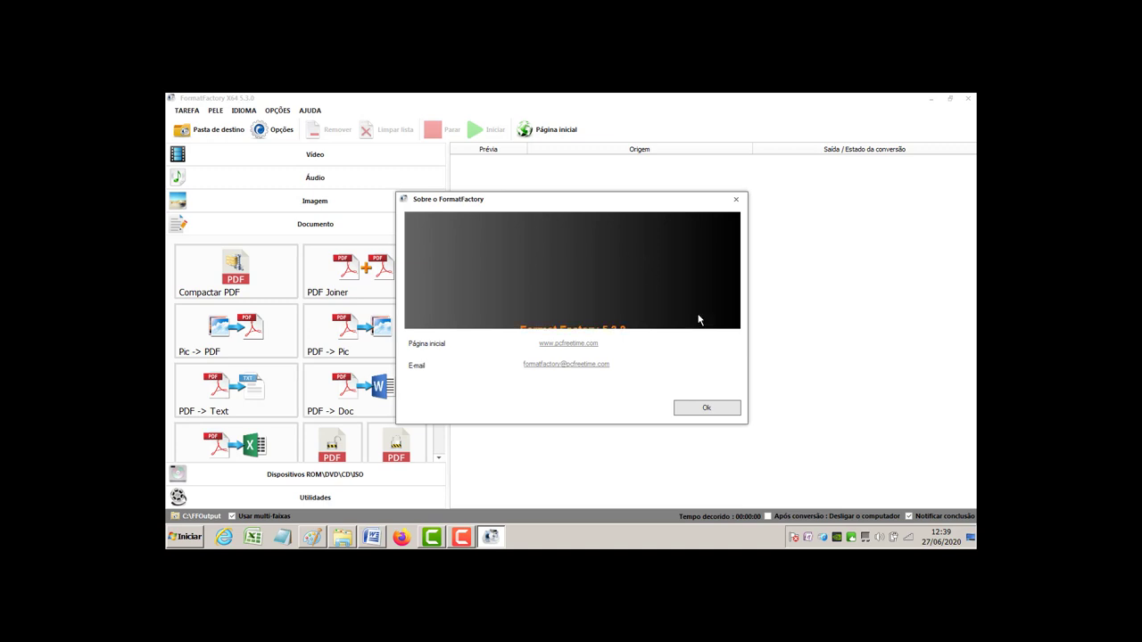
{"action": "left_click", "coordinate": [705, 411]}
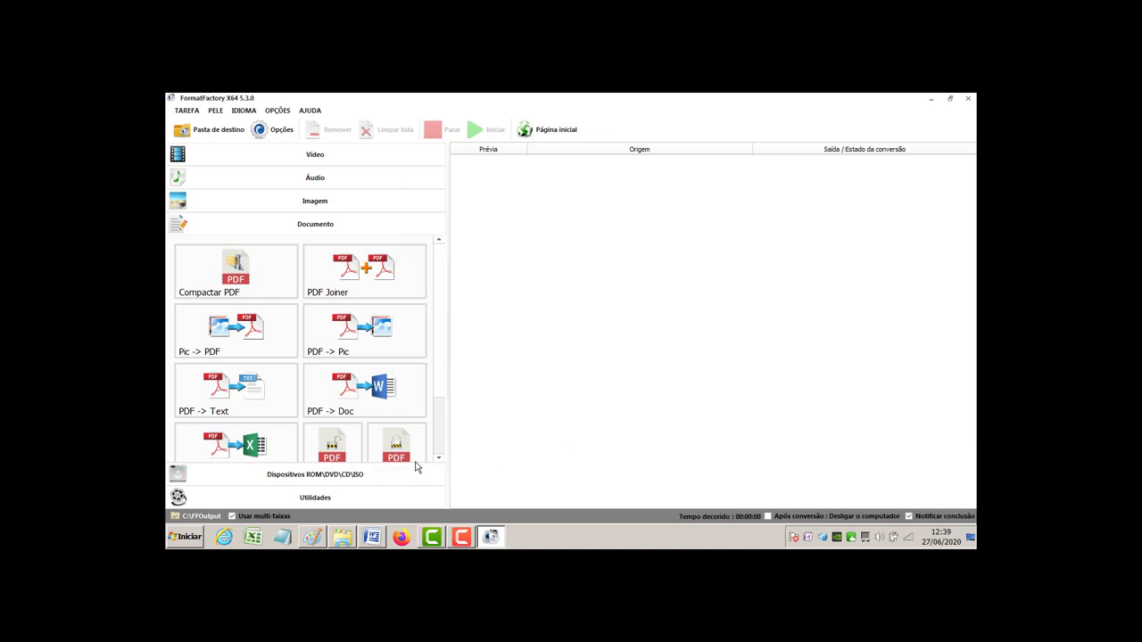
Step: Look through the document conversion options, from the PDF tools down to Mobi, EPub and AZW3
{"action": "scroll", "coordinate": [438, 390], "scroll_direction": "down", "scroll_amount": 1}
{"action": "scroll", "coordinate": [439, 379], "scroll_direction": "up", "scroll_amount": 1}
{"action": "scroll", "coordinate": [440, 362], "scroll_direction": "down", "scroll_amount": 3}
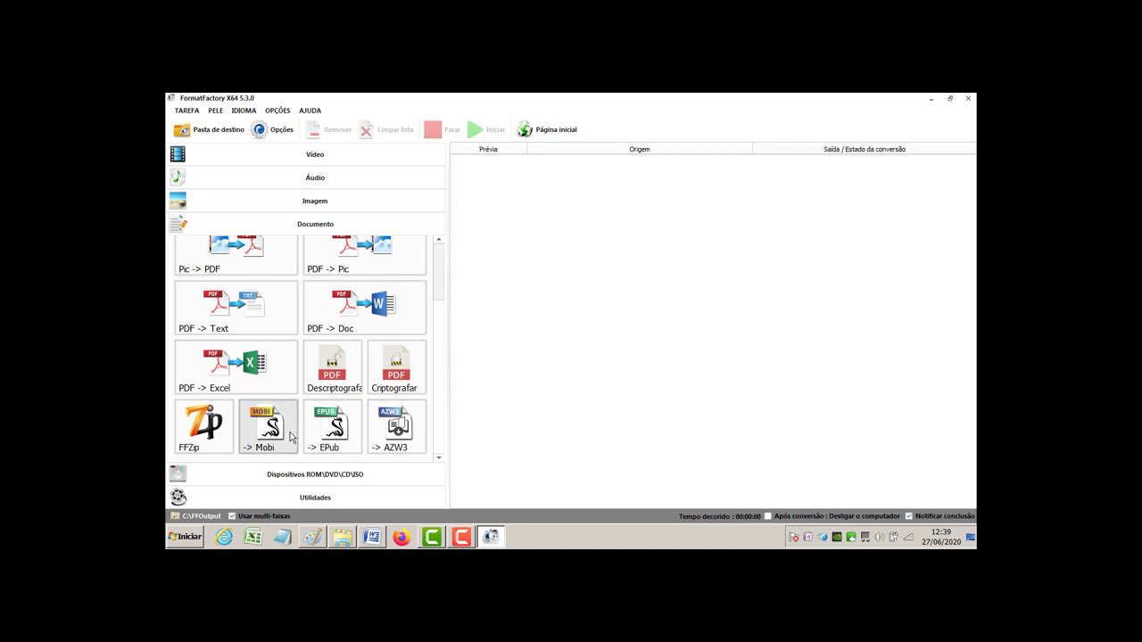
{"action": "scroll", "coordinate": [438, 295], "scroll_direction": "up", "scroll_amount": 3}
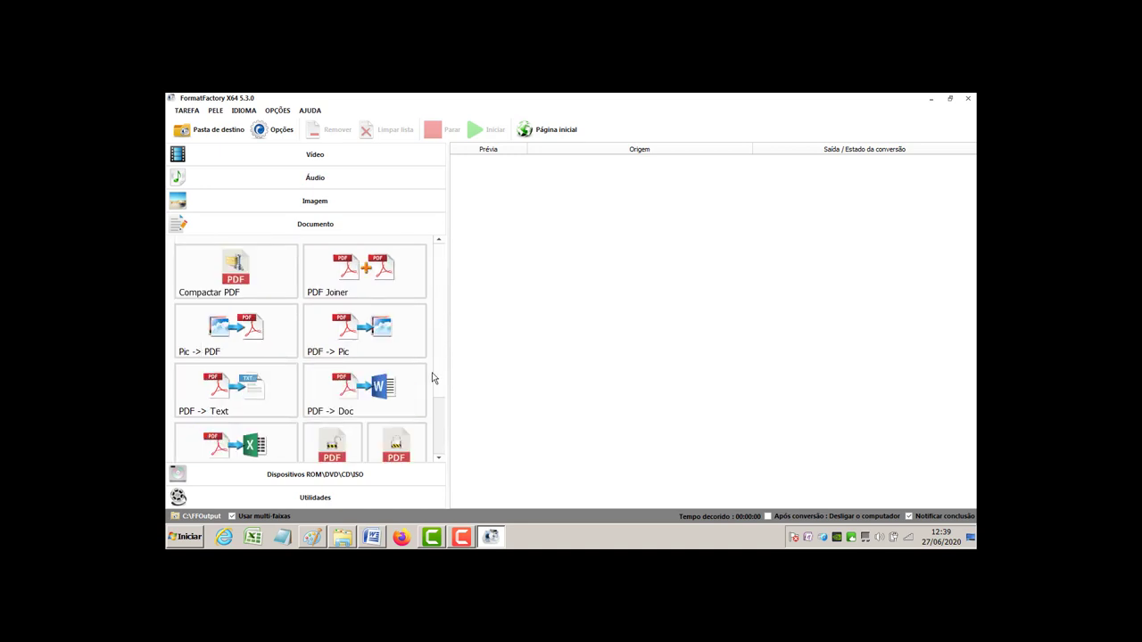
{"action": "scroll", "coordinate": [439, 401], "scroll_direction": "down", "scroll_amount": 3}
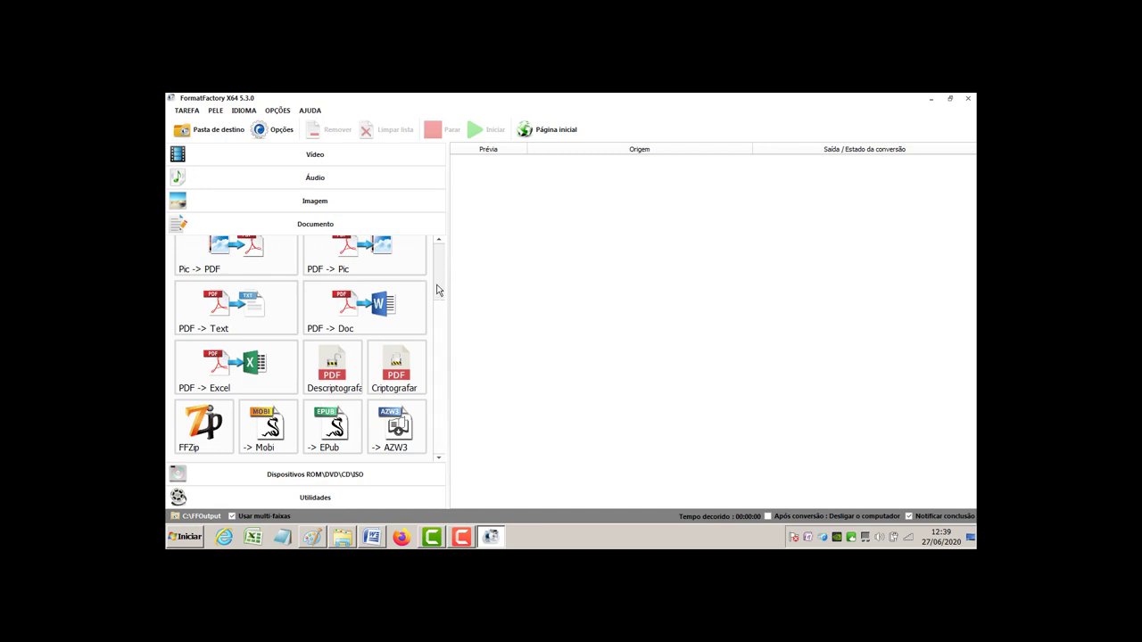
{"action": "scroll", "coordinate": [438, 288], "scroll_direction": "up", "scroll_amount": 3}
Step: Check the Format Factory version and website in its About information again, and close the program
{"action": "left_click", "coordinate": [310, 111]}
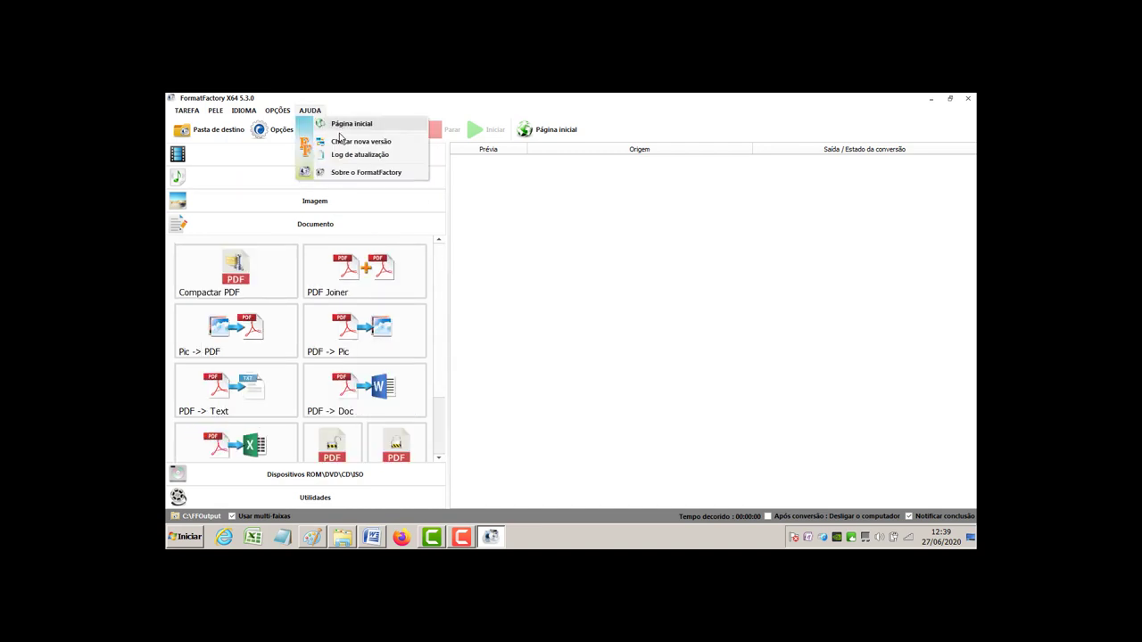
{"action": "left_click", "coordinate": [375, 175]}
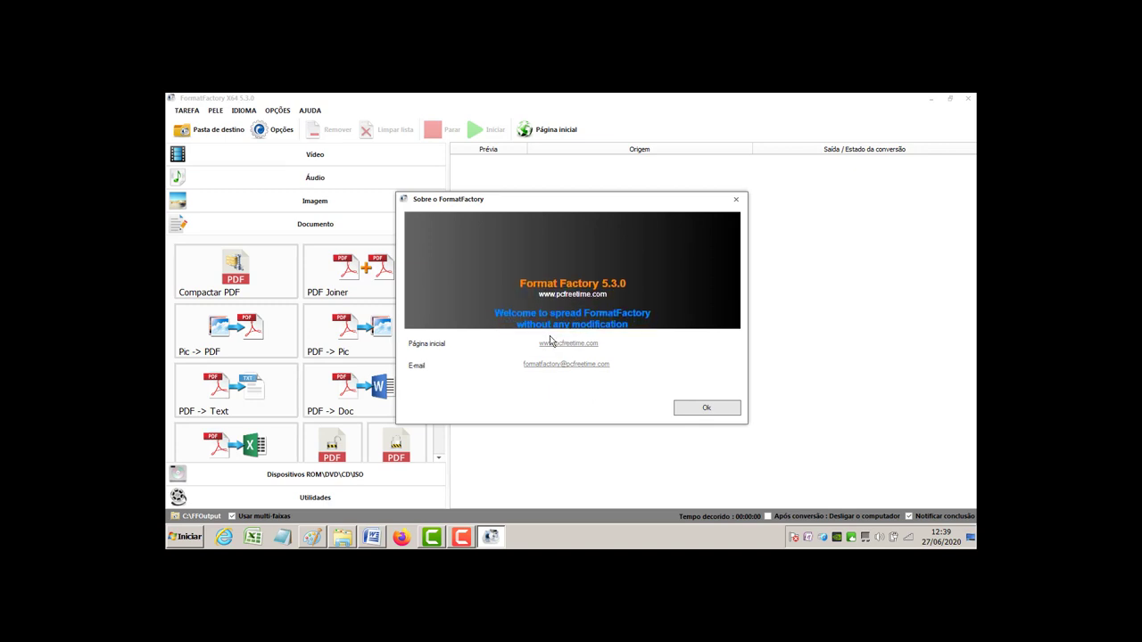
{"action": "left_click", "coordinate": [704, 410]}
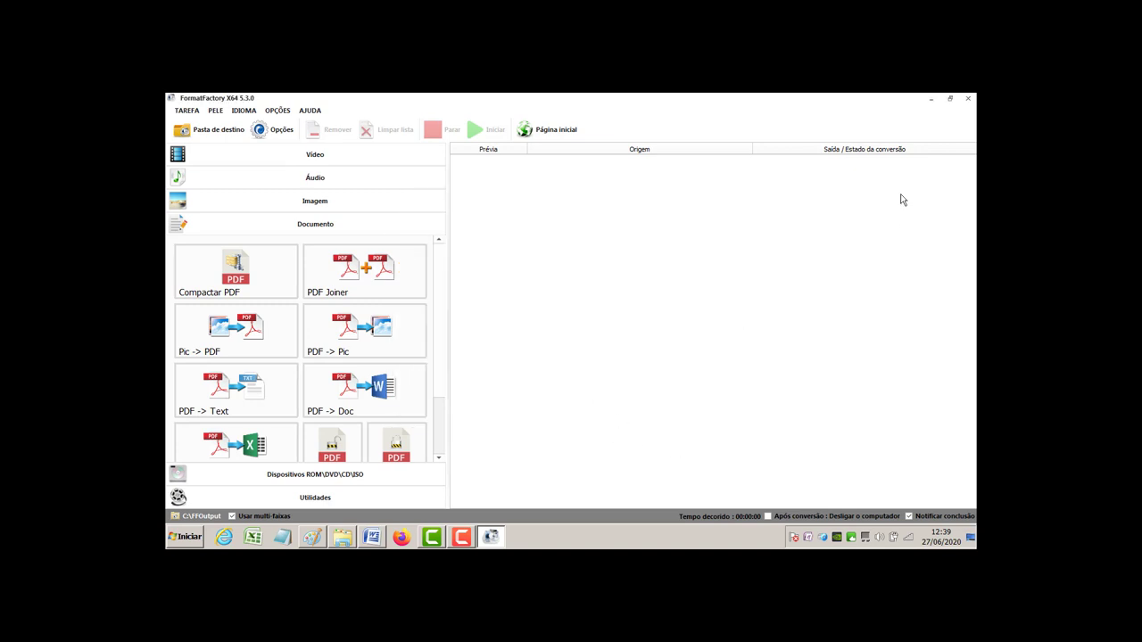
{"action": "left_click", "coordinate": [968, 99]}
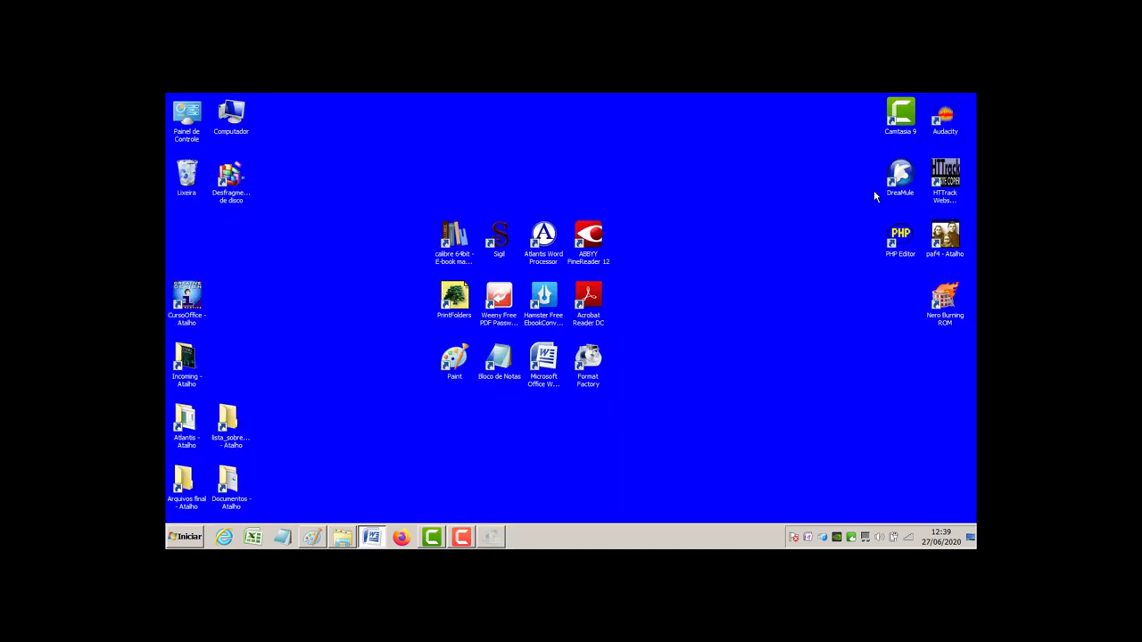